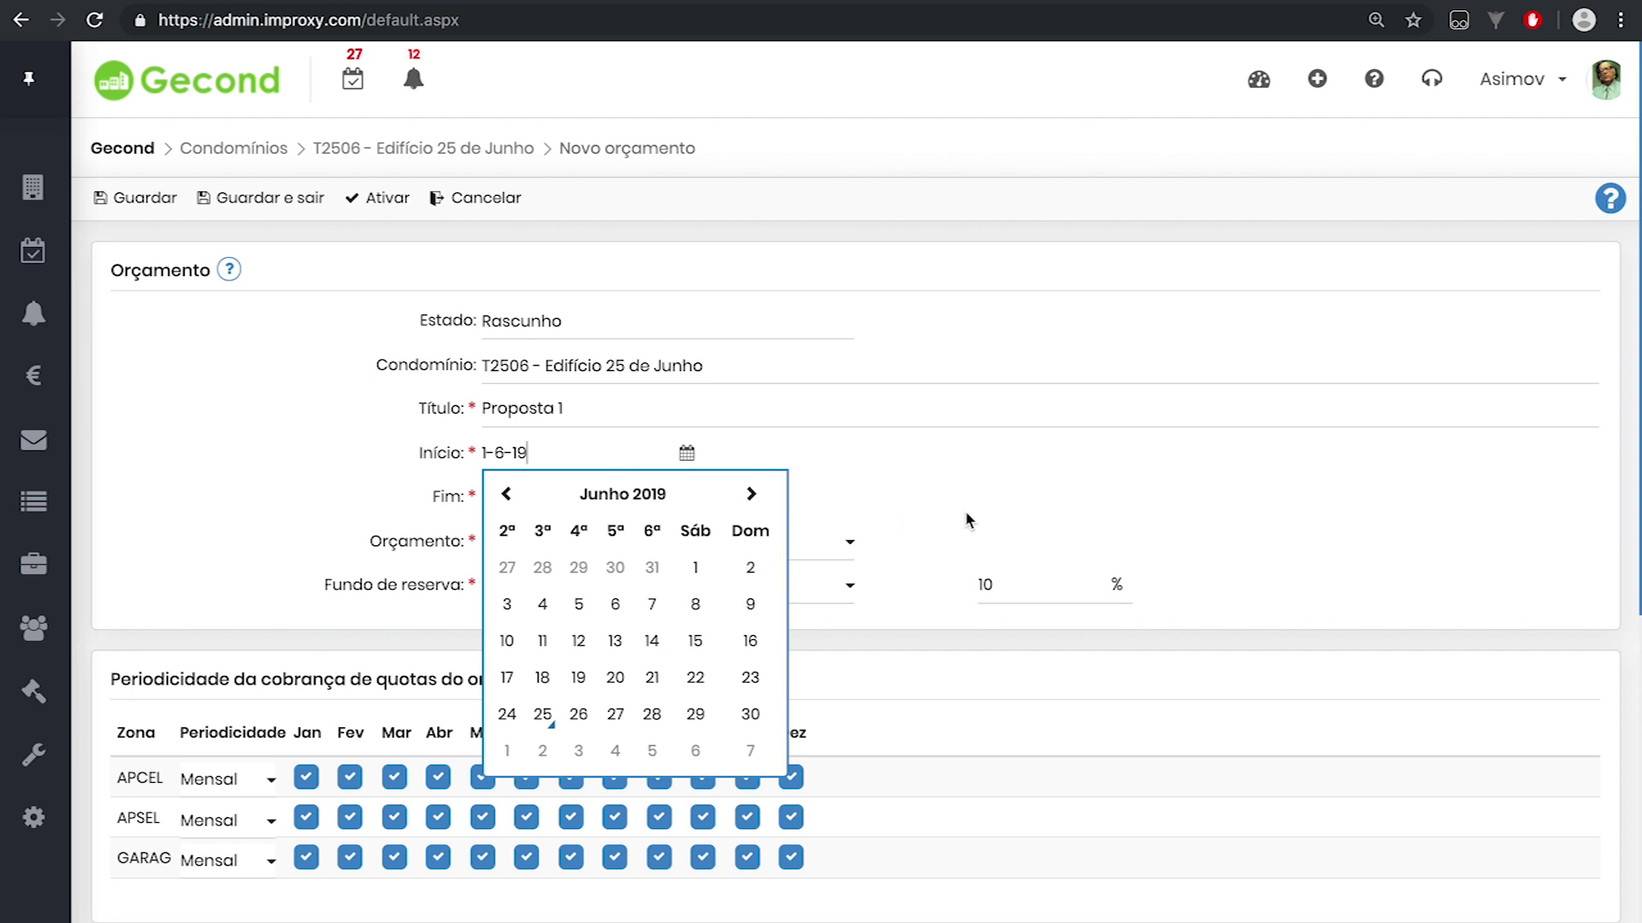
# Set the budget's start date to 01-06-2019 and try 30-06-2020 as the end date.
pyautogui.click(999, 501)
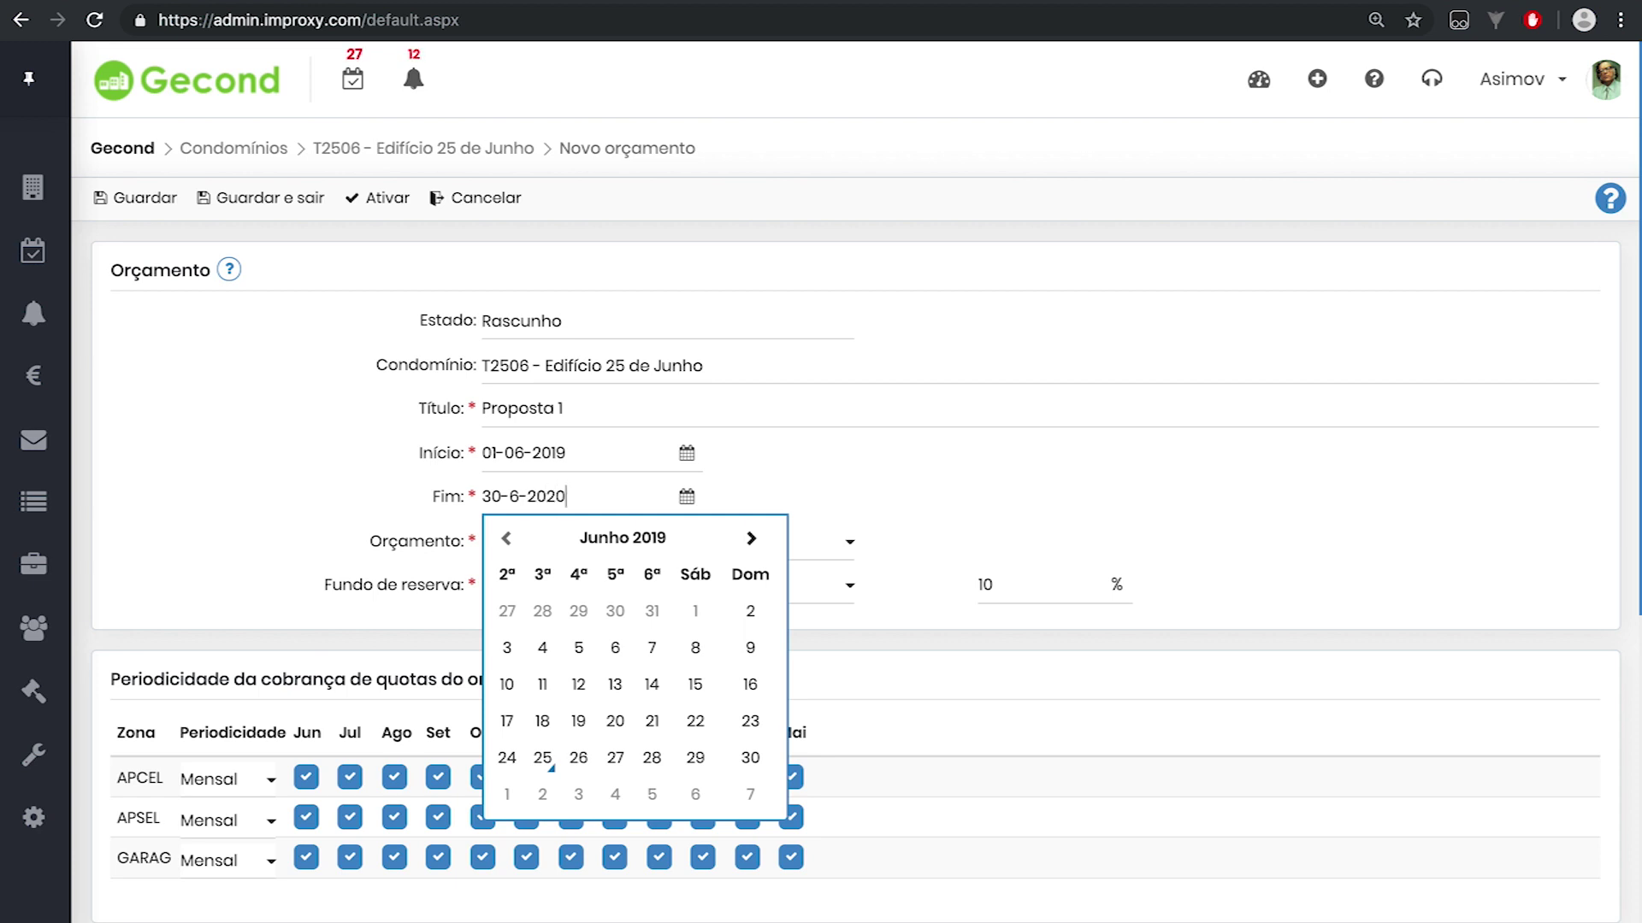
pyautogui.click(885, 514)
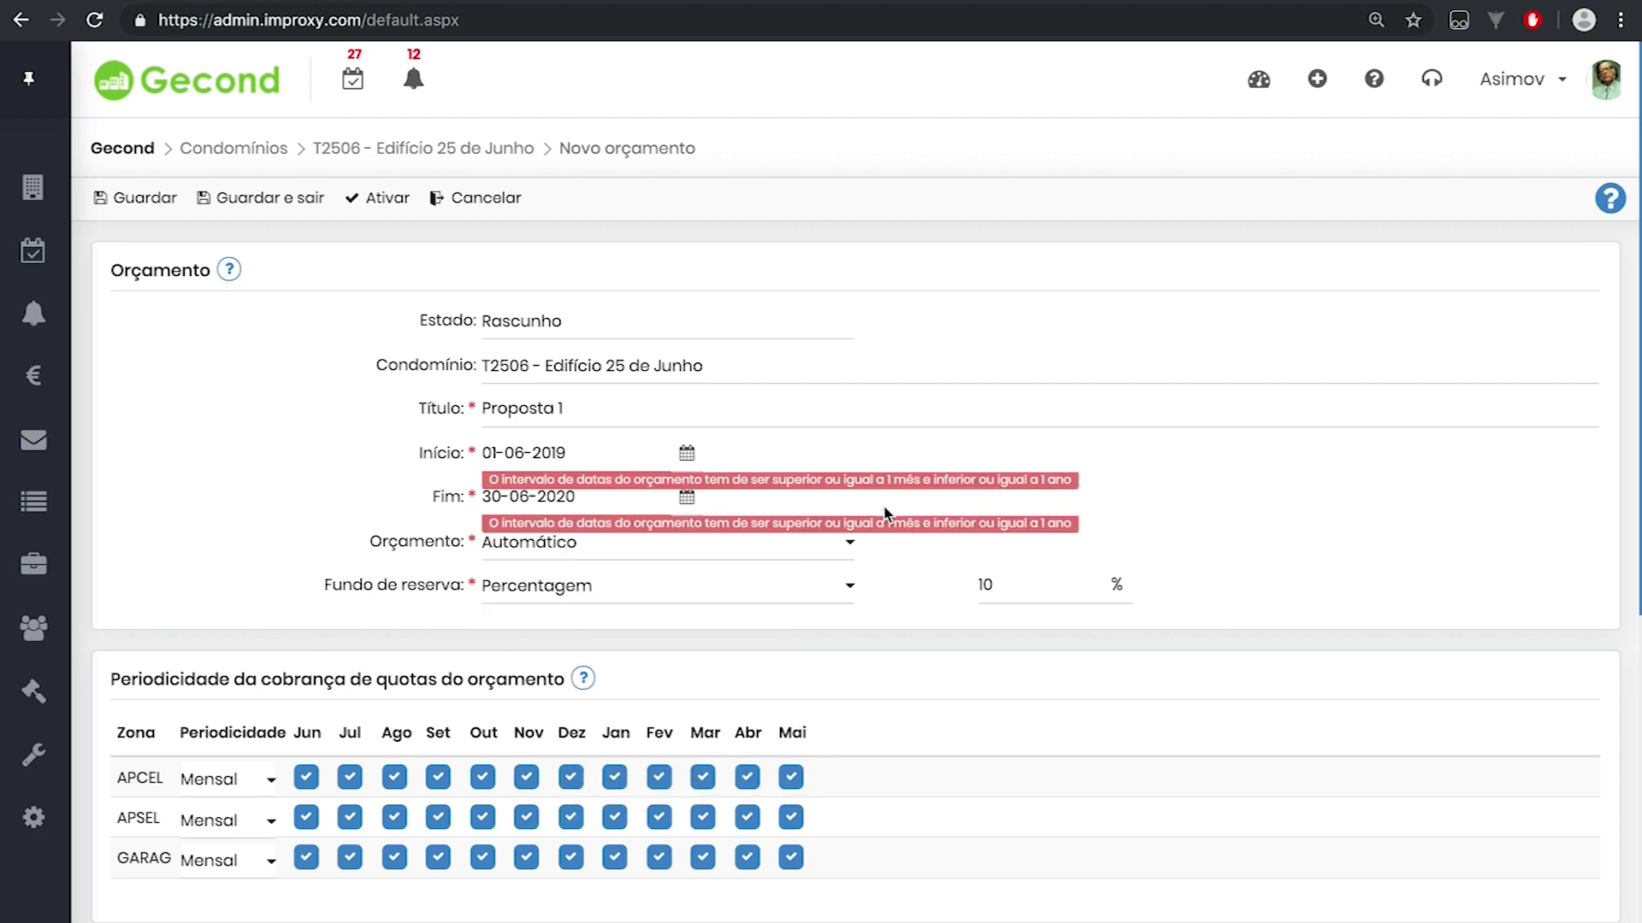
pyautogui.click(491, 478)
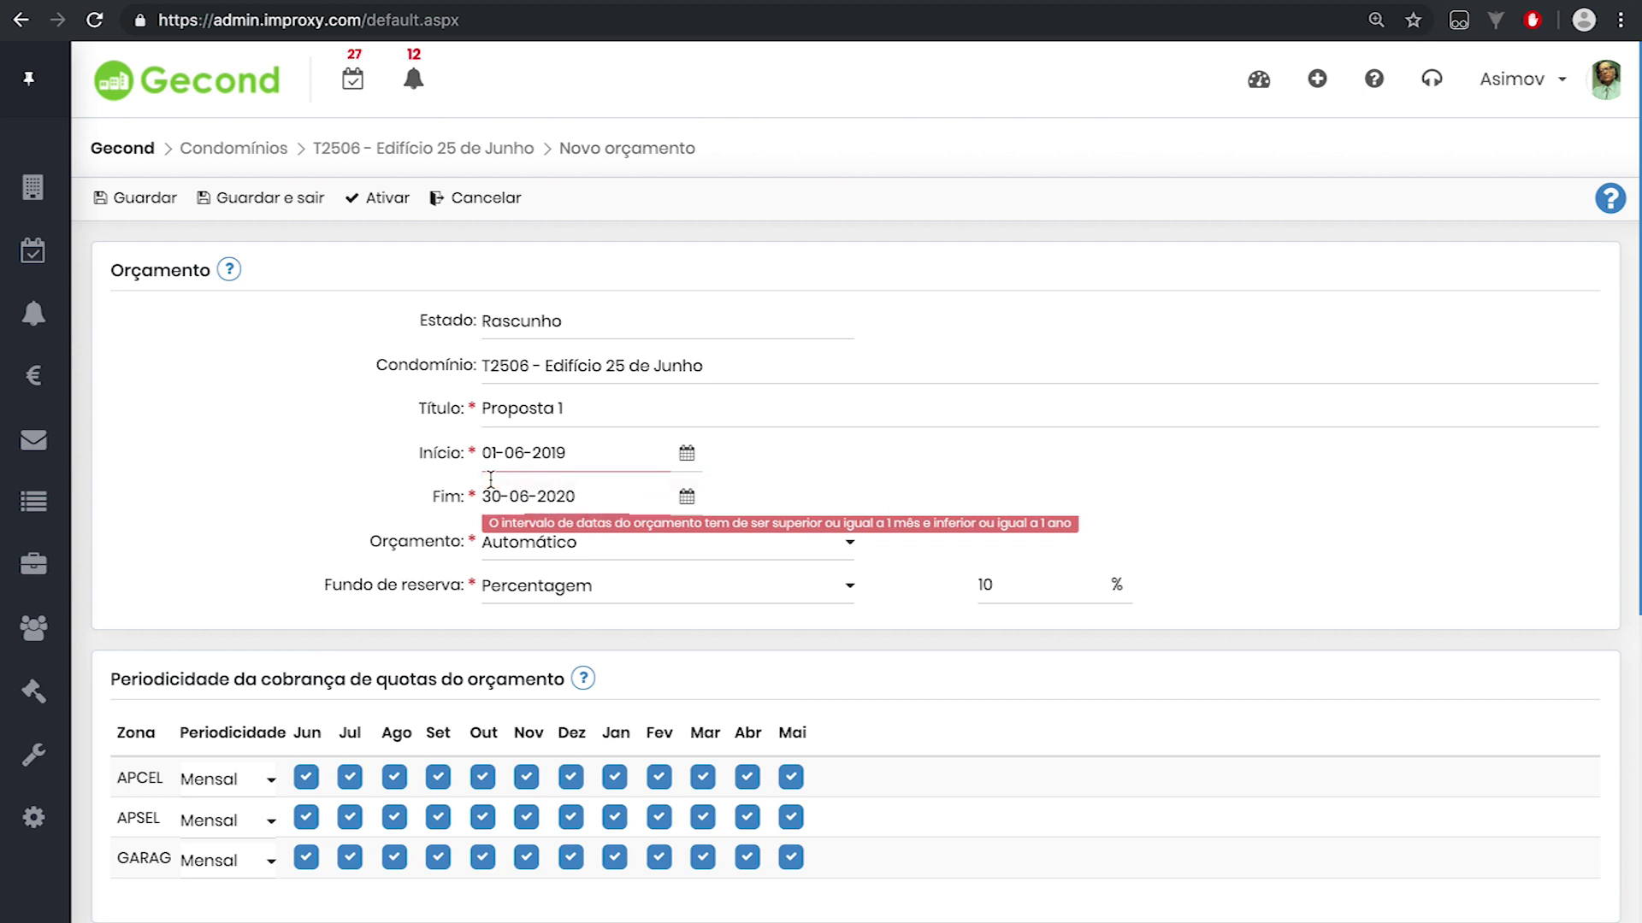
pyautogui.click(493, 527)
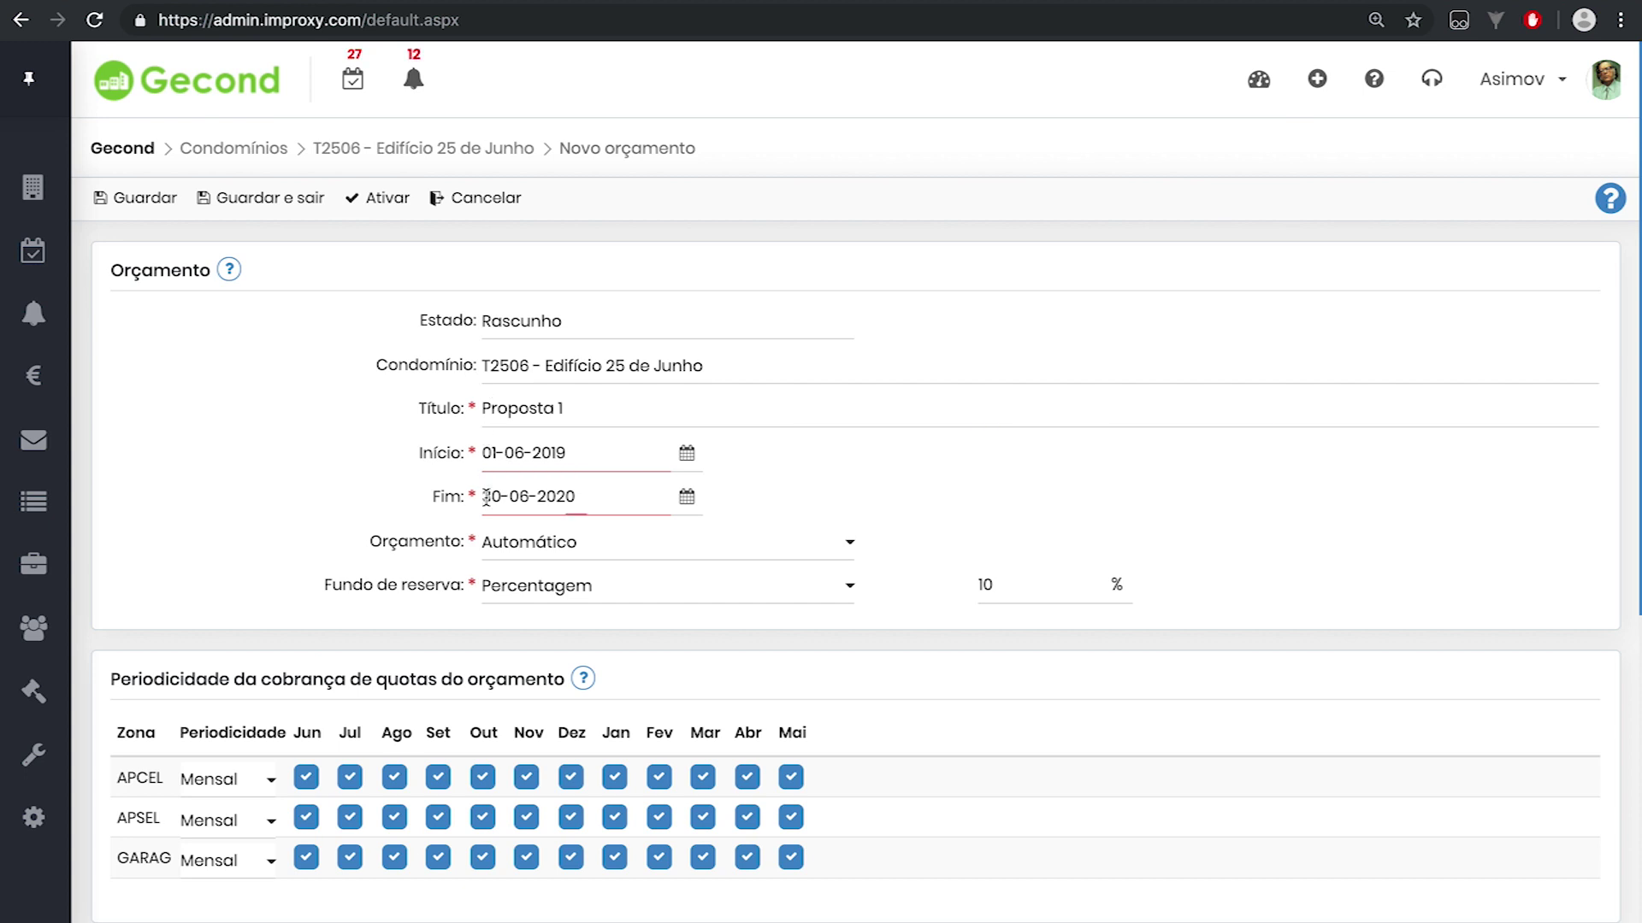
# Set the budget's end date to 31-05-2020.
pyautogui.moveTo(586, 497); pyautogui.dragTo(476, 499)
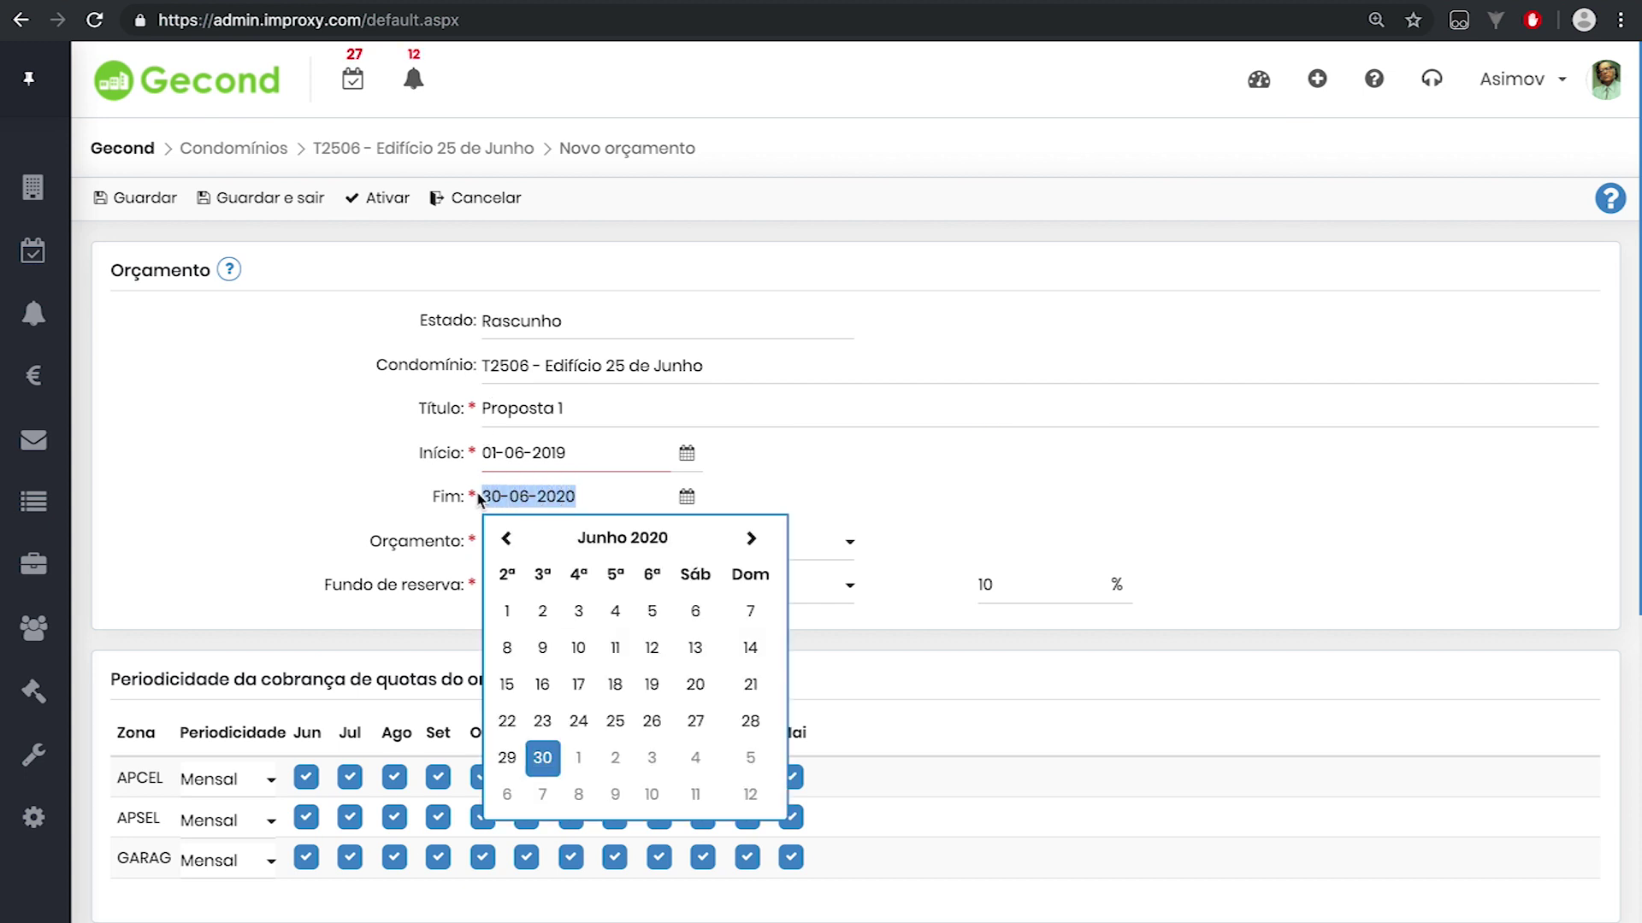
pyautogui.write('31-5-2')
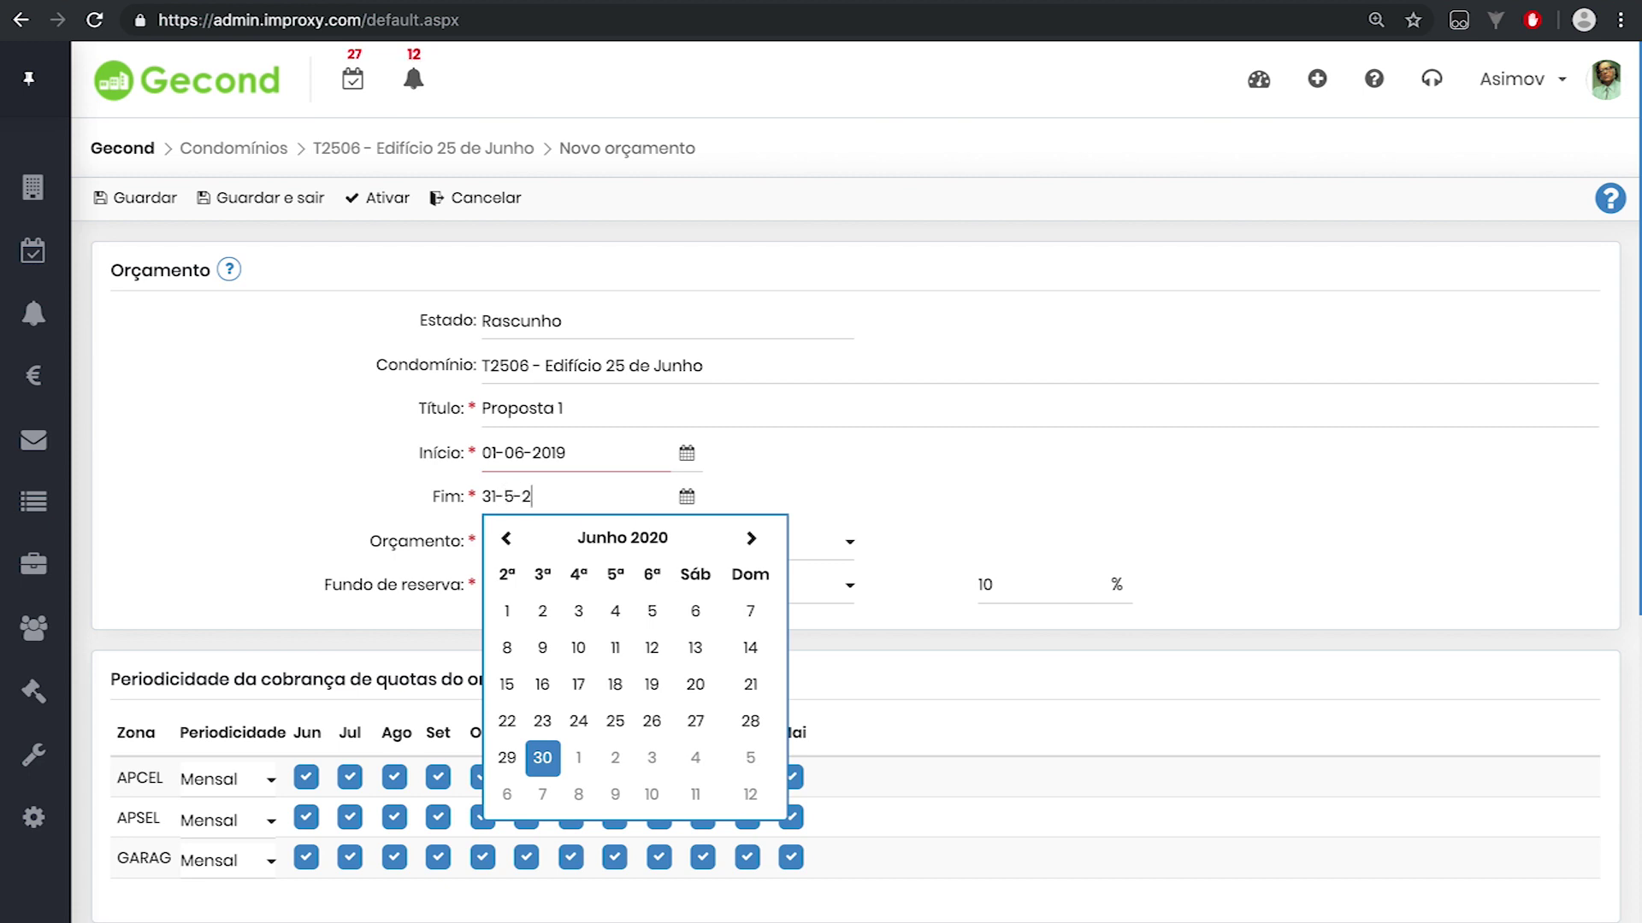
pyautogui.write('-05-2020')
pyautogui.click(855, 517)
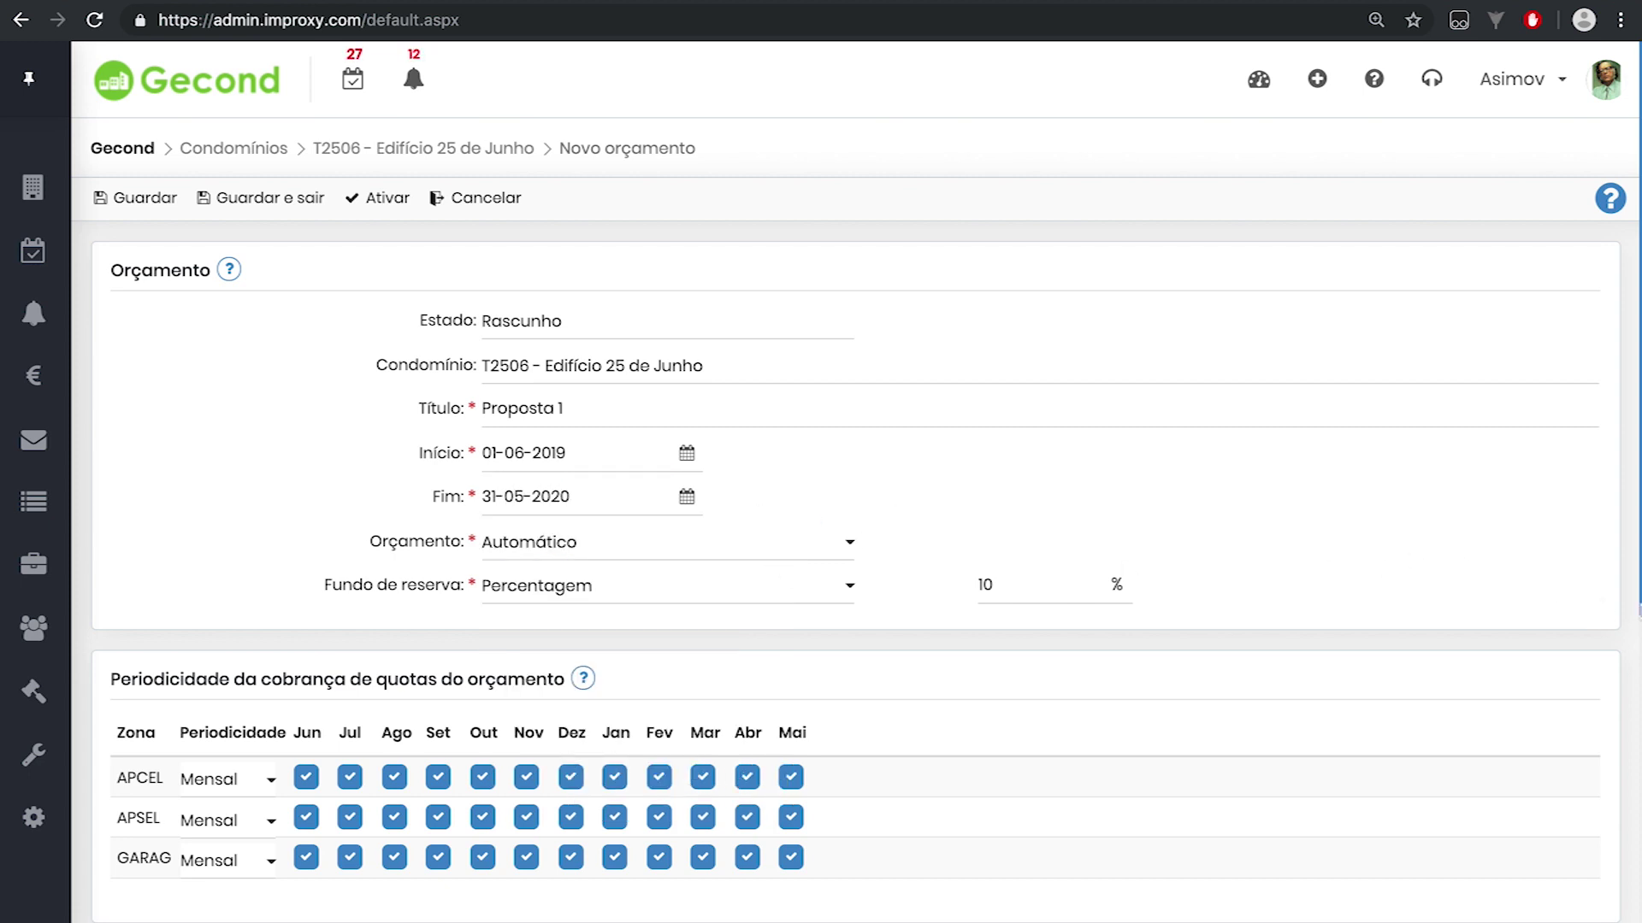
# Choose Automático as the budget type and activate the reserve fund's percentage field for editing.
pyautogui.scroll(-3, 739, 498)
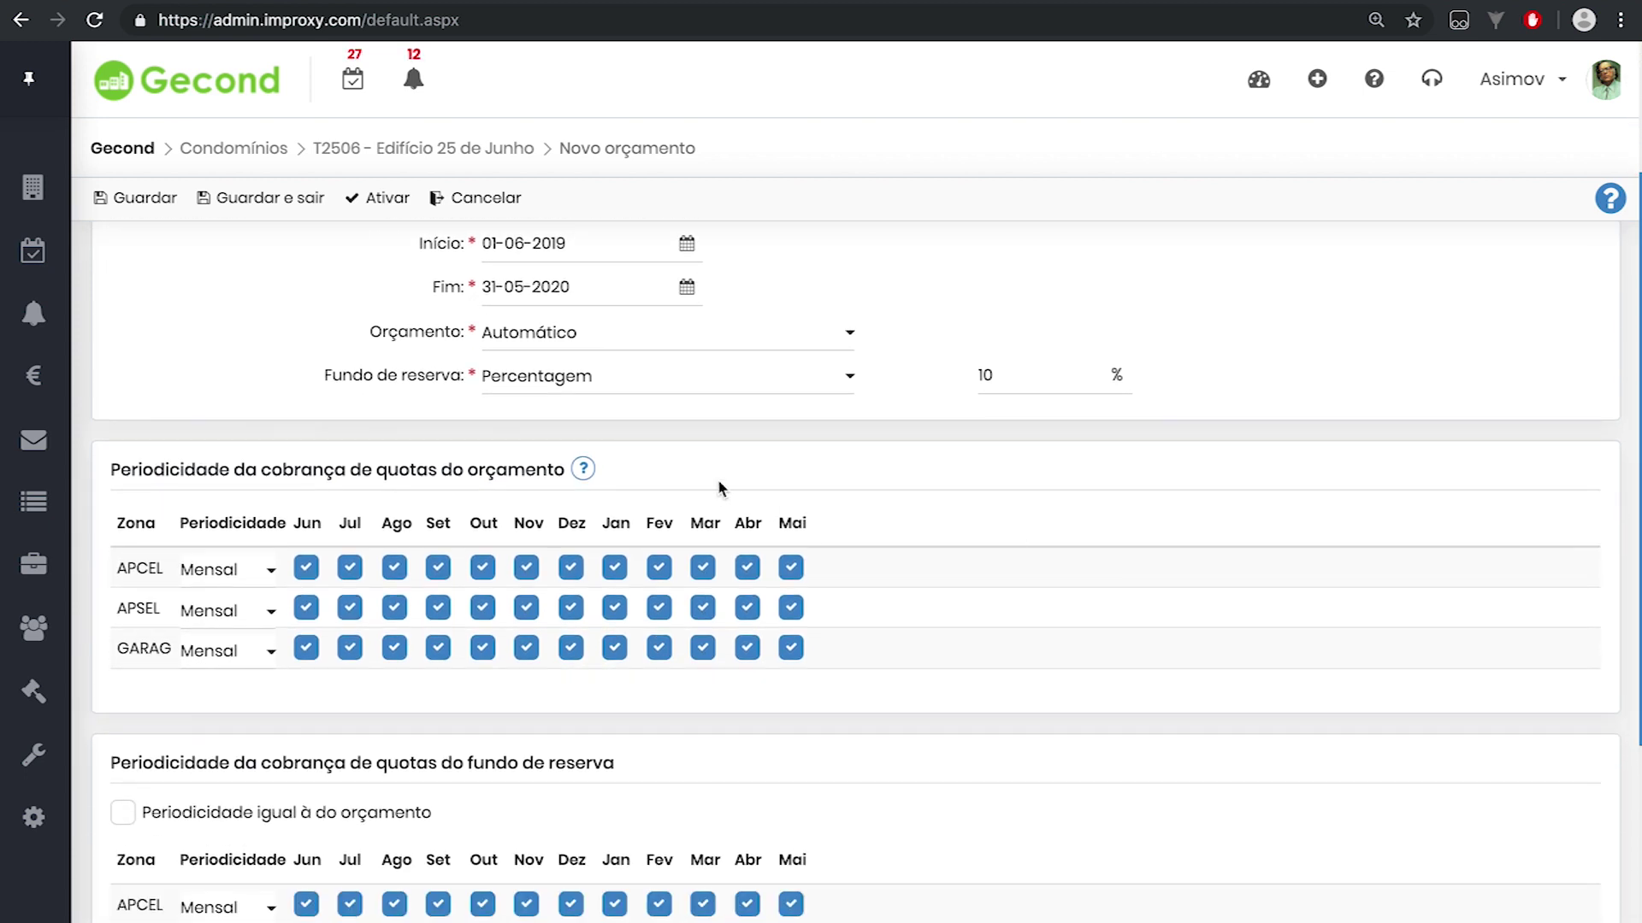
pyautogui.click(851, 340)
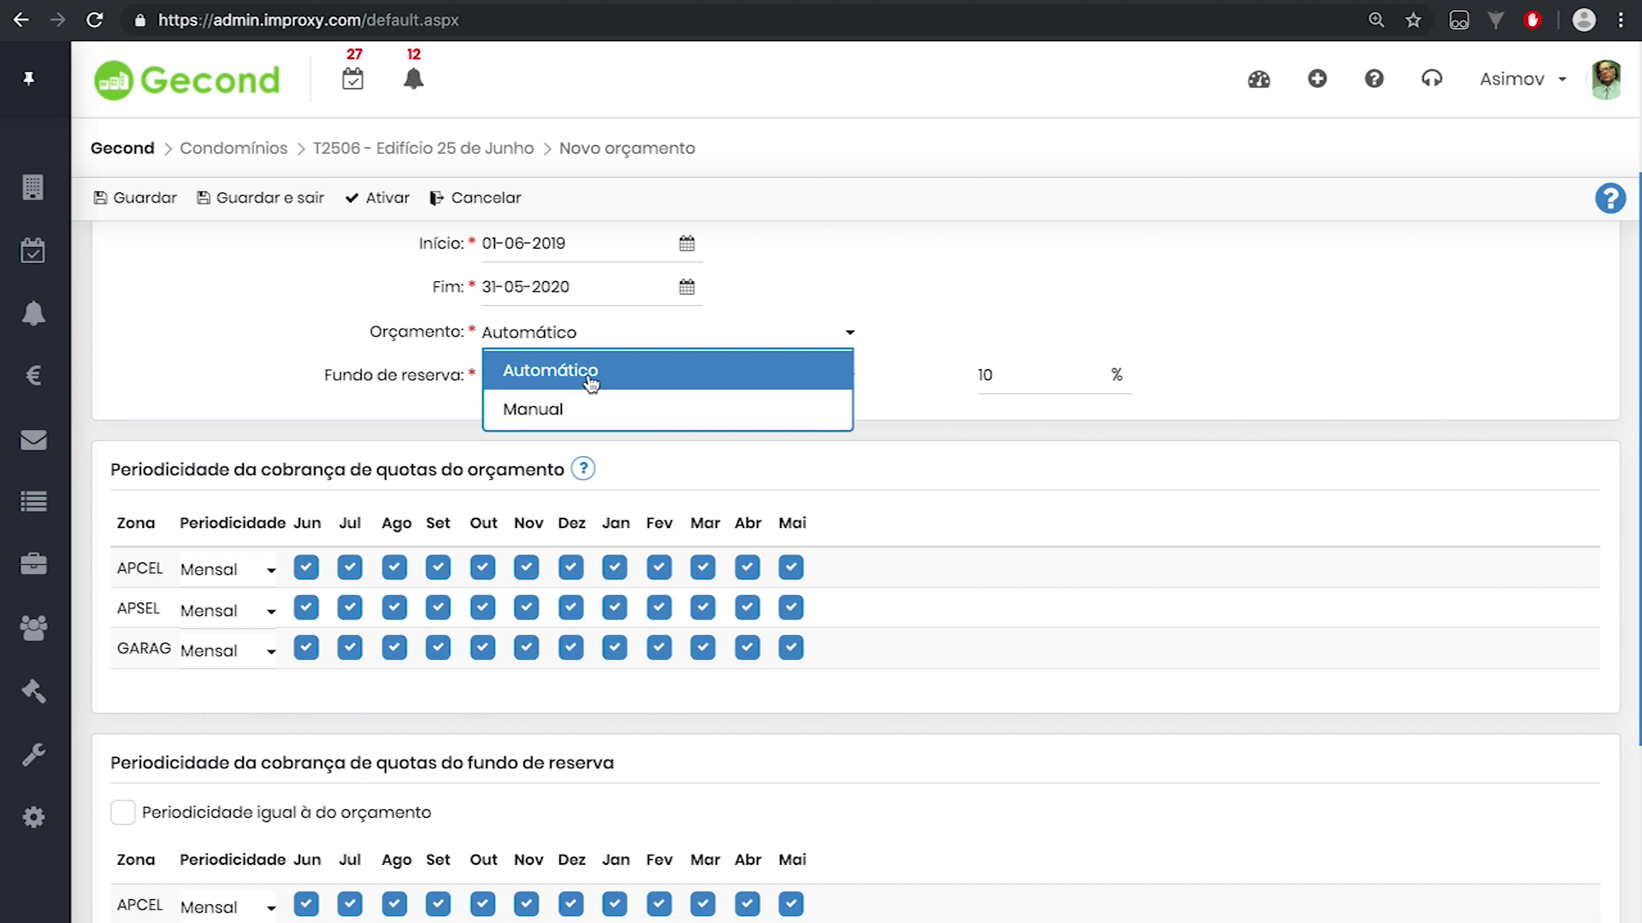
pyautogui.click(592, 385)
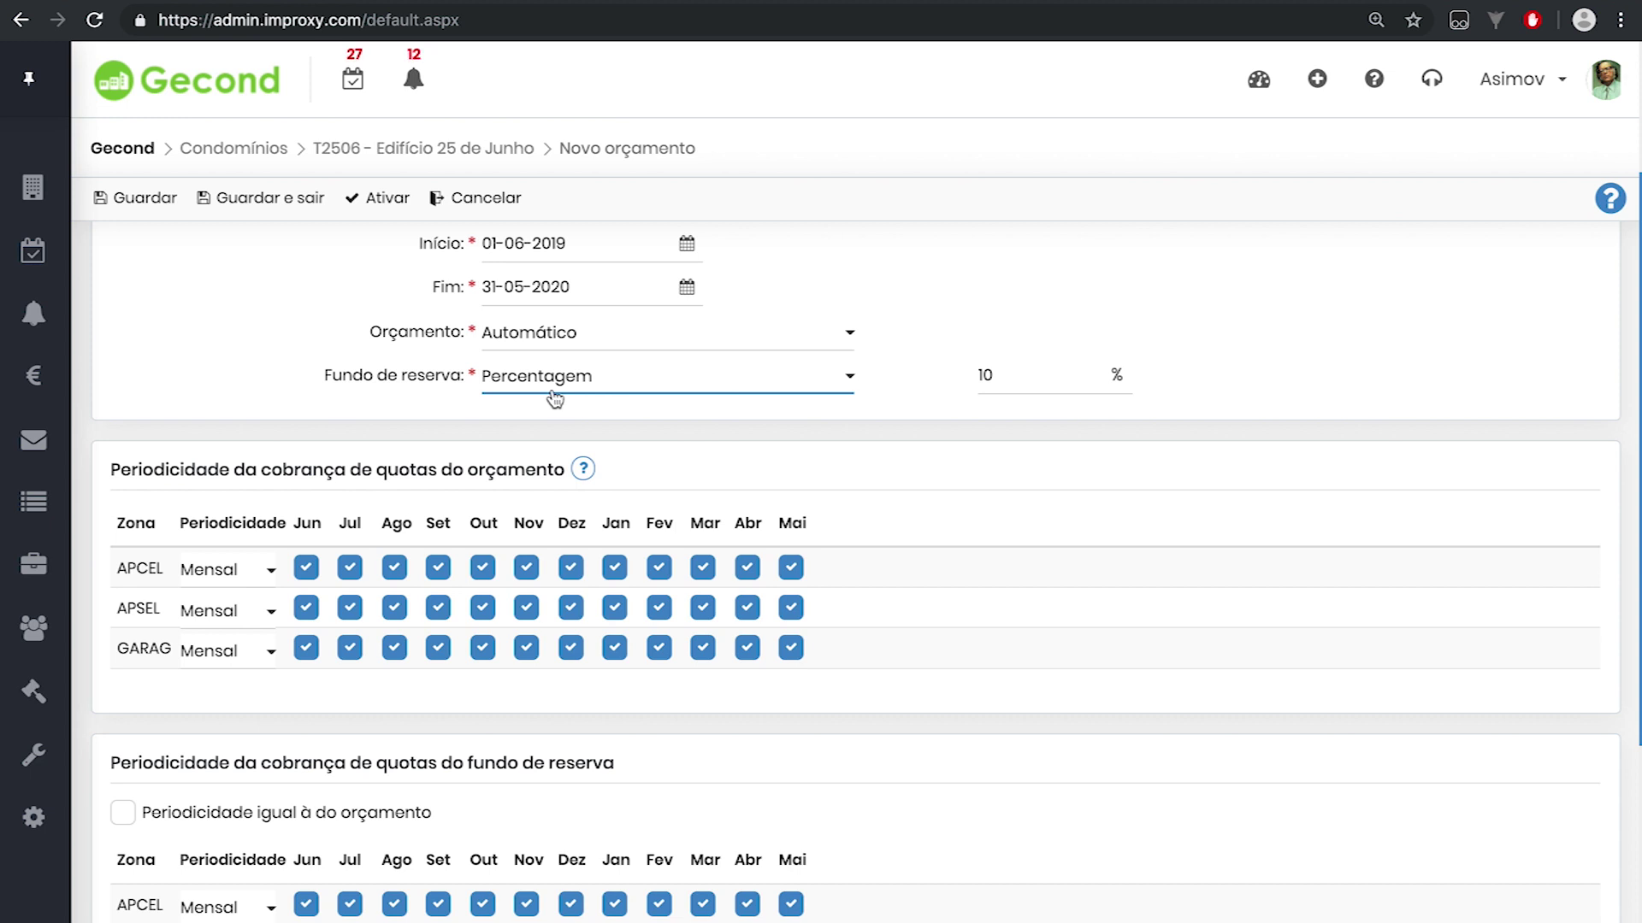
pyautogui.click(1027, 378)
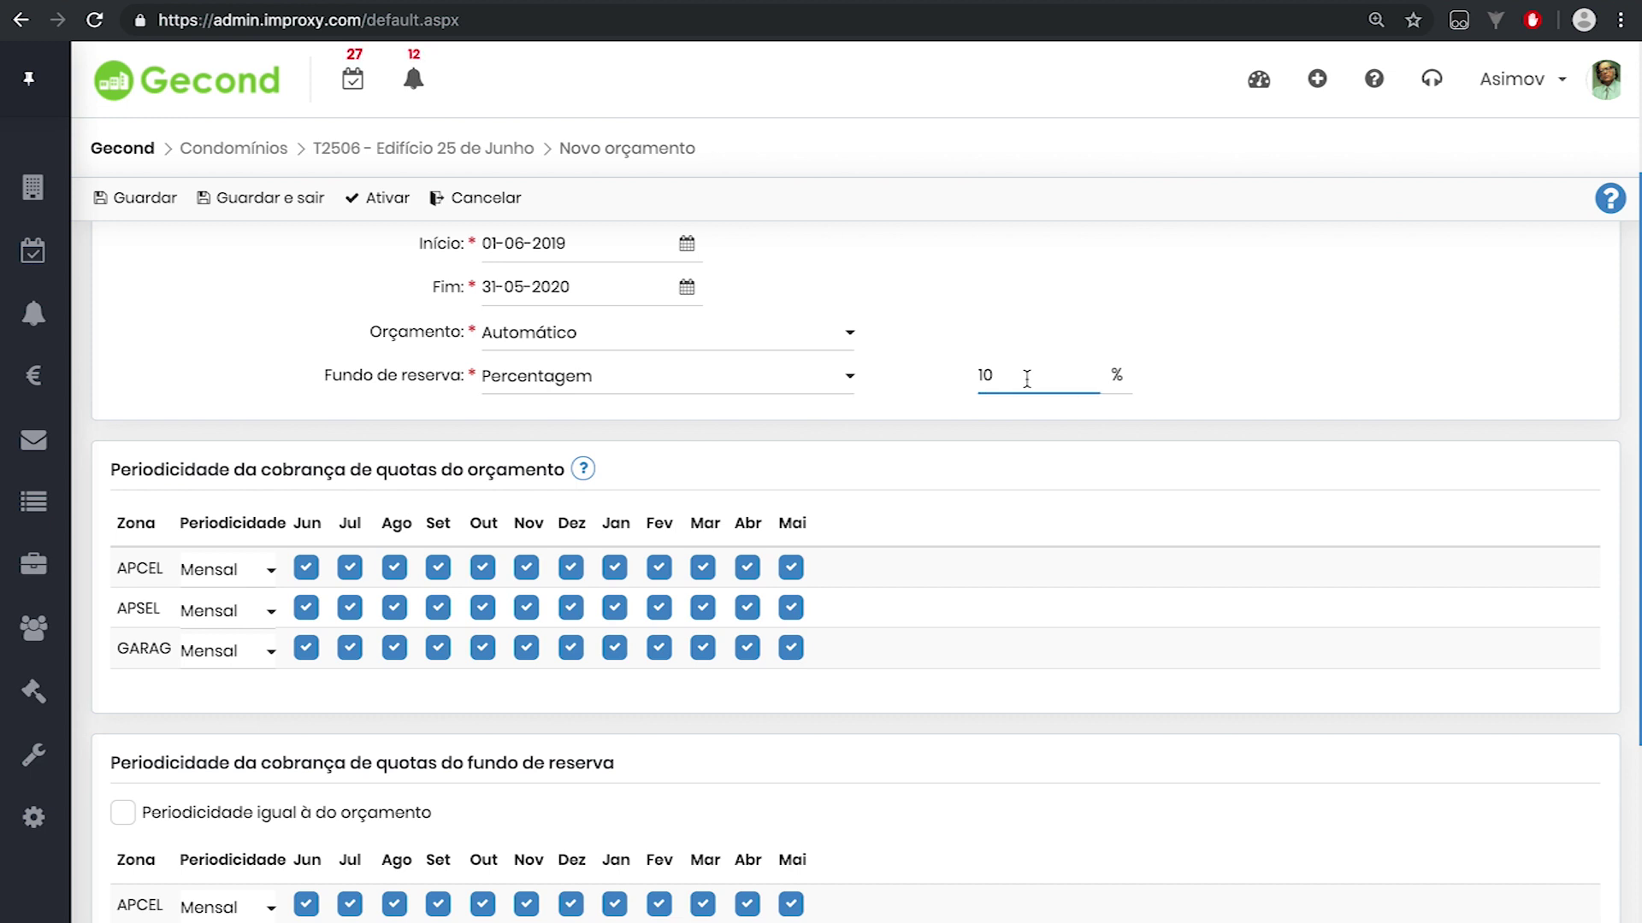
pyautogui.click(1033, 913)
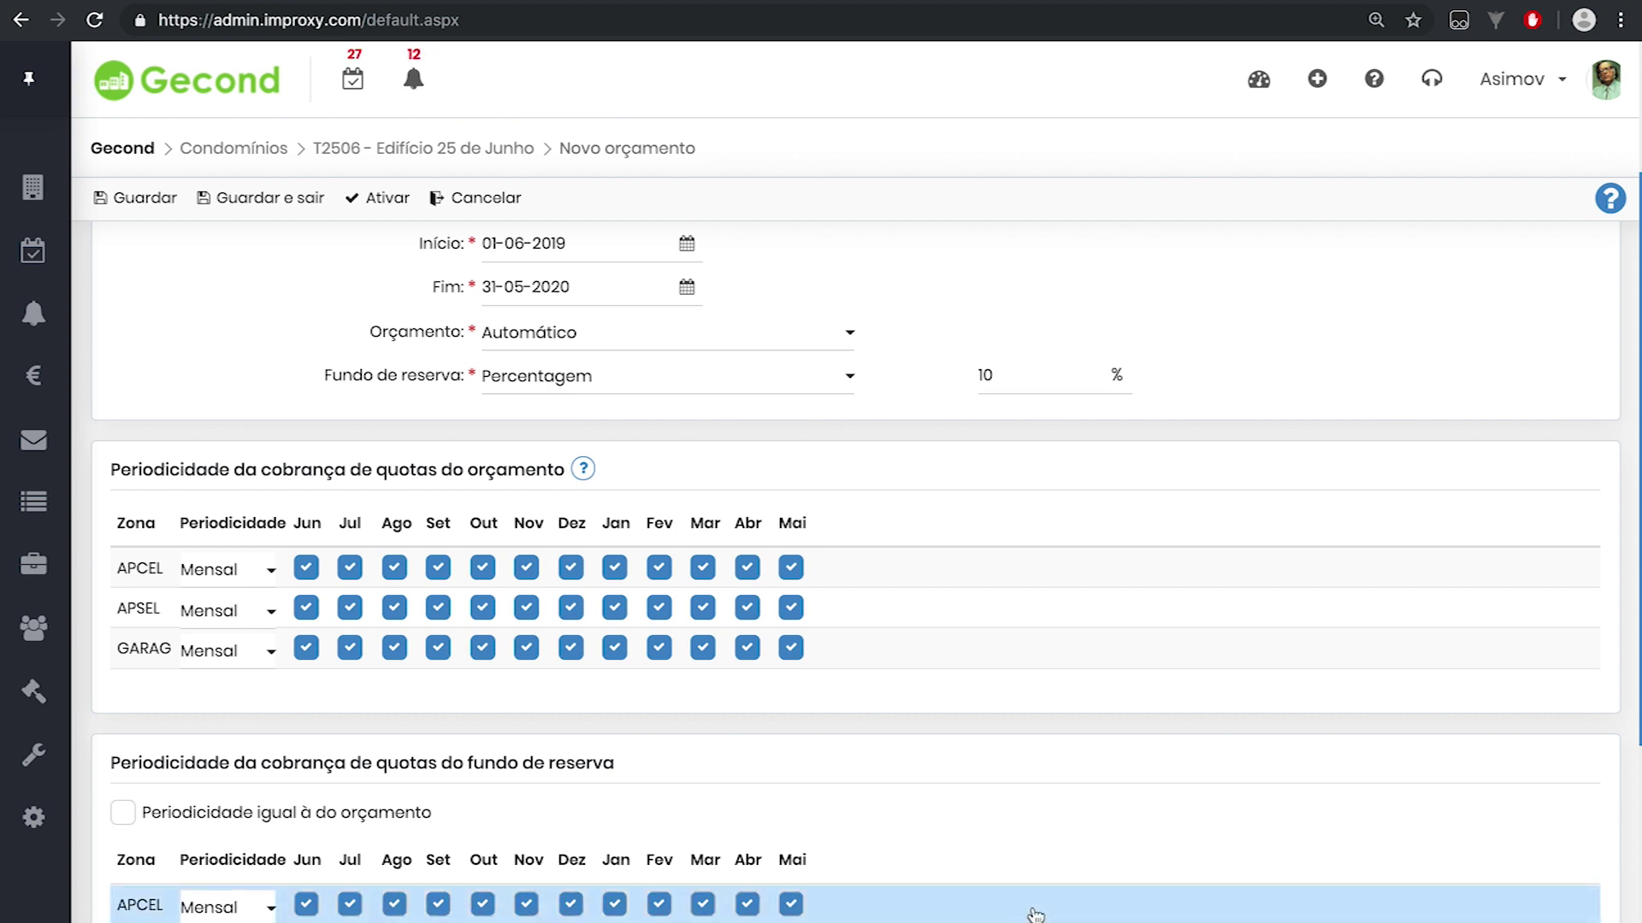
pyautogui.click(986, 376)
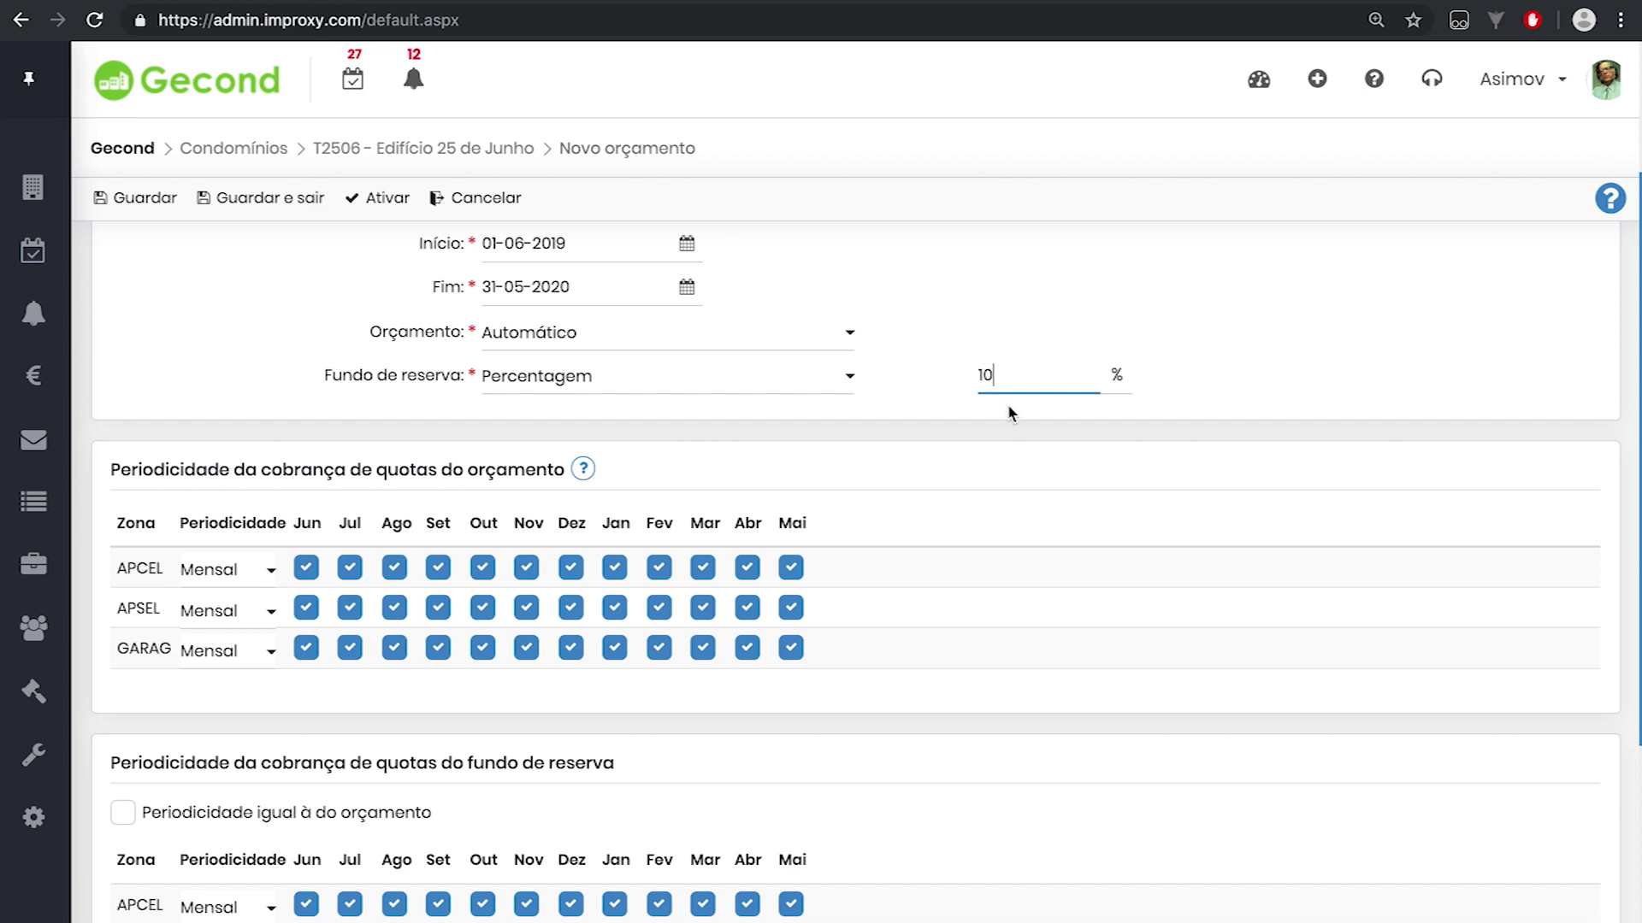
# Try the Manual option for the reserve fund, cancel its distribution dialog and select Percentagem again.
pyautogui.click(846, 381)
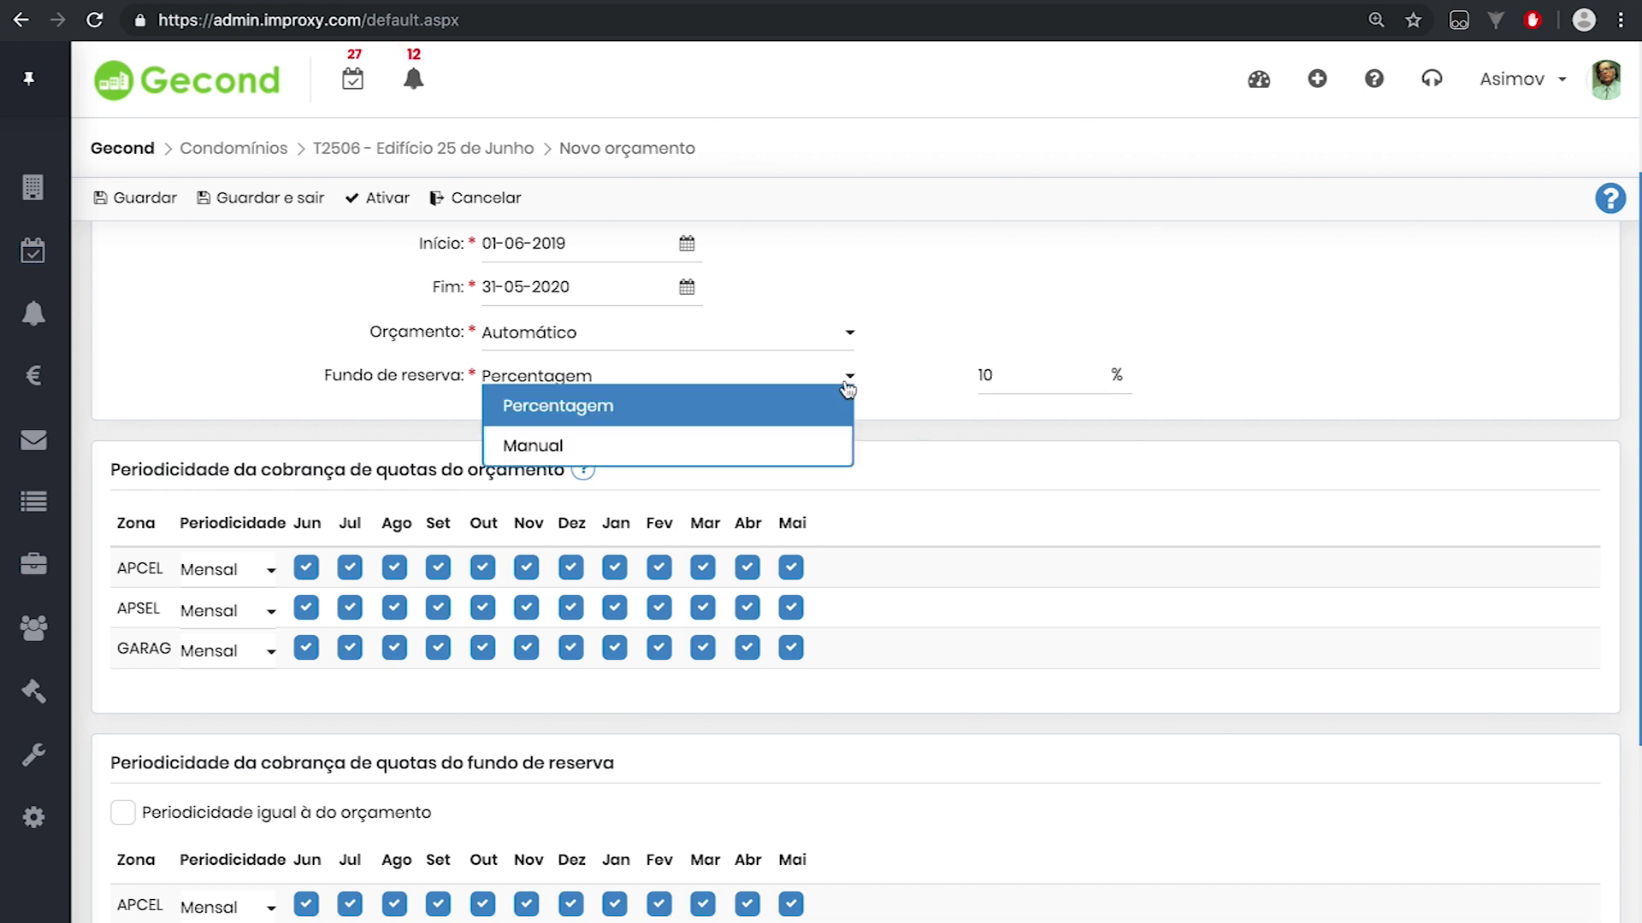
pyautogui.click(560, 456)
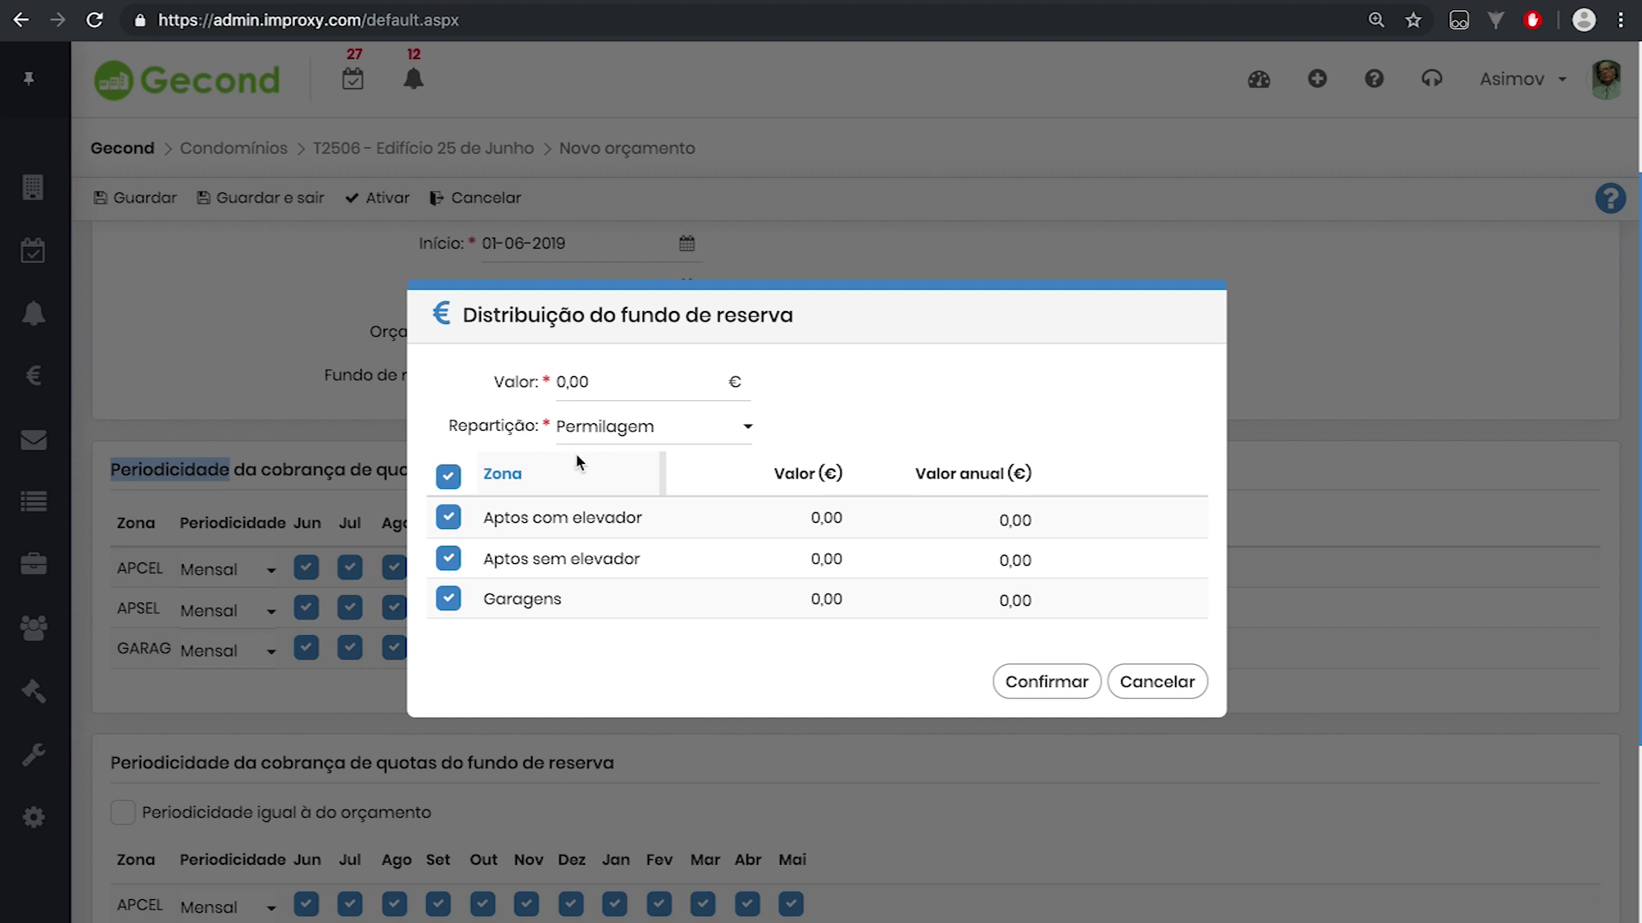
pyautogui.click(1150, 682)
pyautogui.click(849, 386)
pyautogui.click(629, 425)
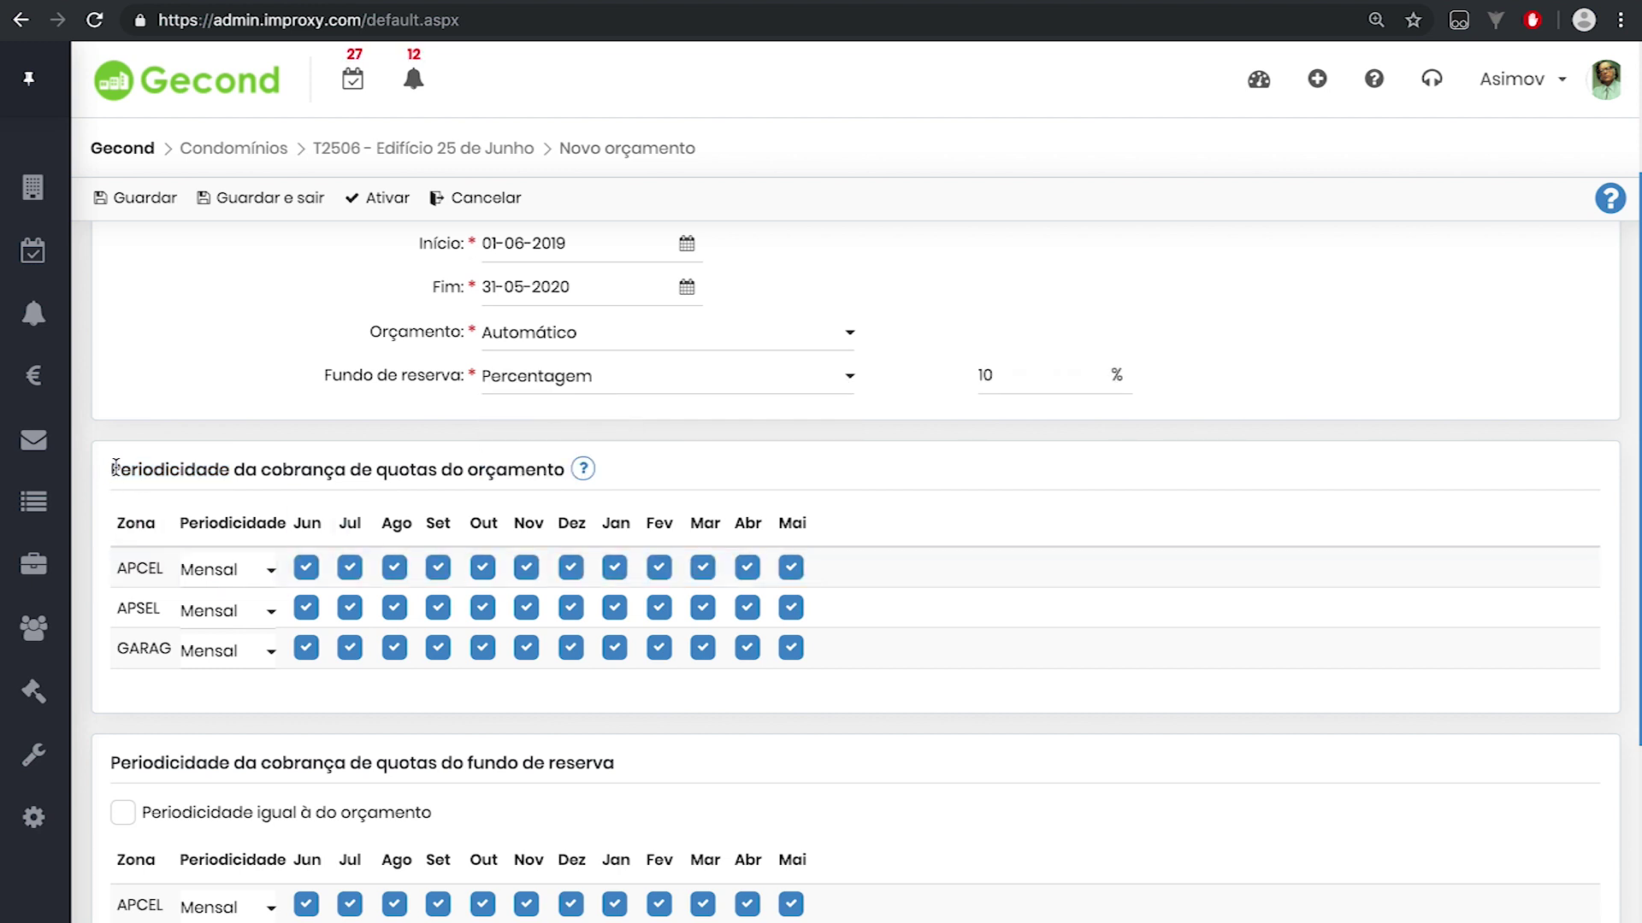
# Try Trimestral as the budget quota periodicity for zone APCEL.
pyautogui.moveTo(112, 468); pyautogui.dragTo(566, 470)
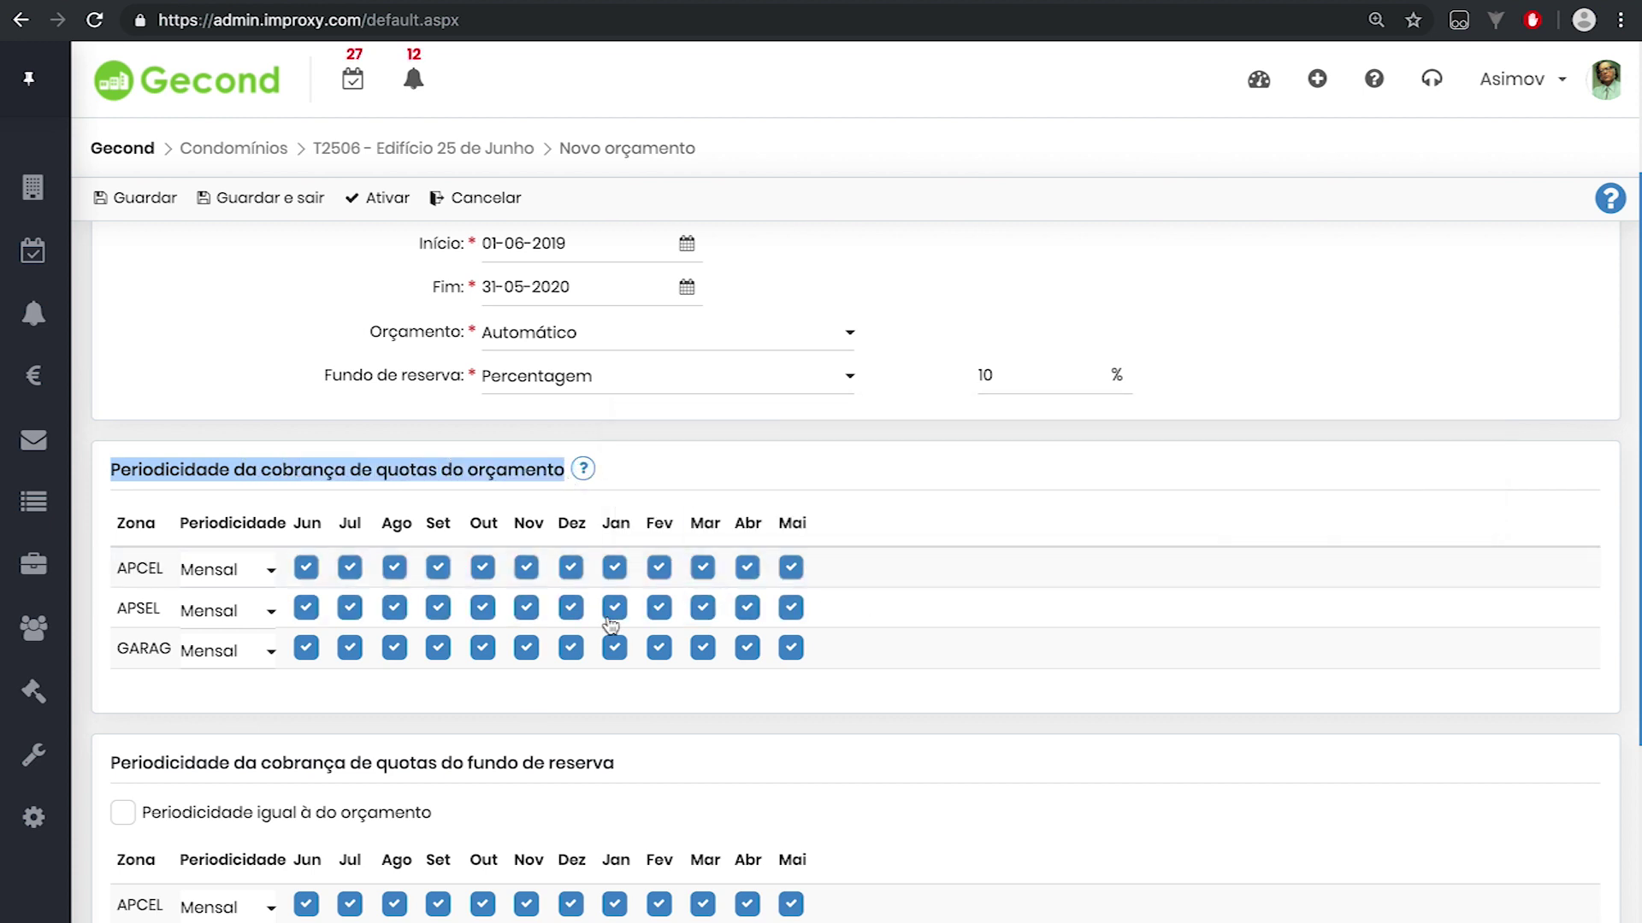
pyautogui.click(638, 475)
pyautogui.click(139, 568)
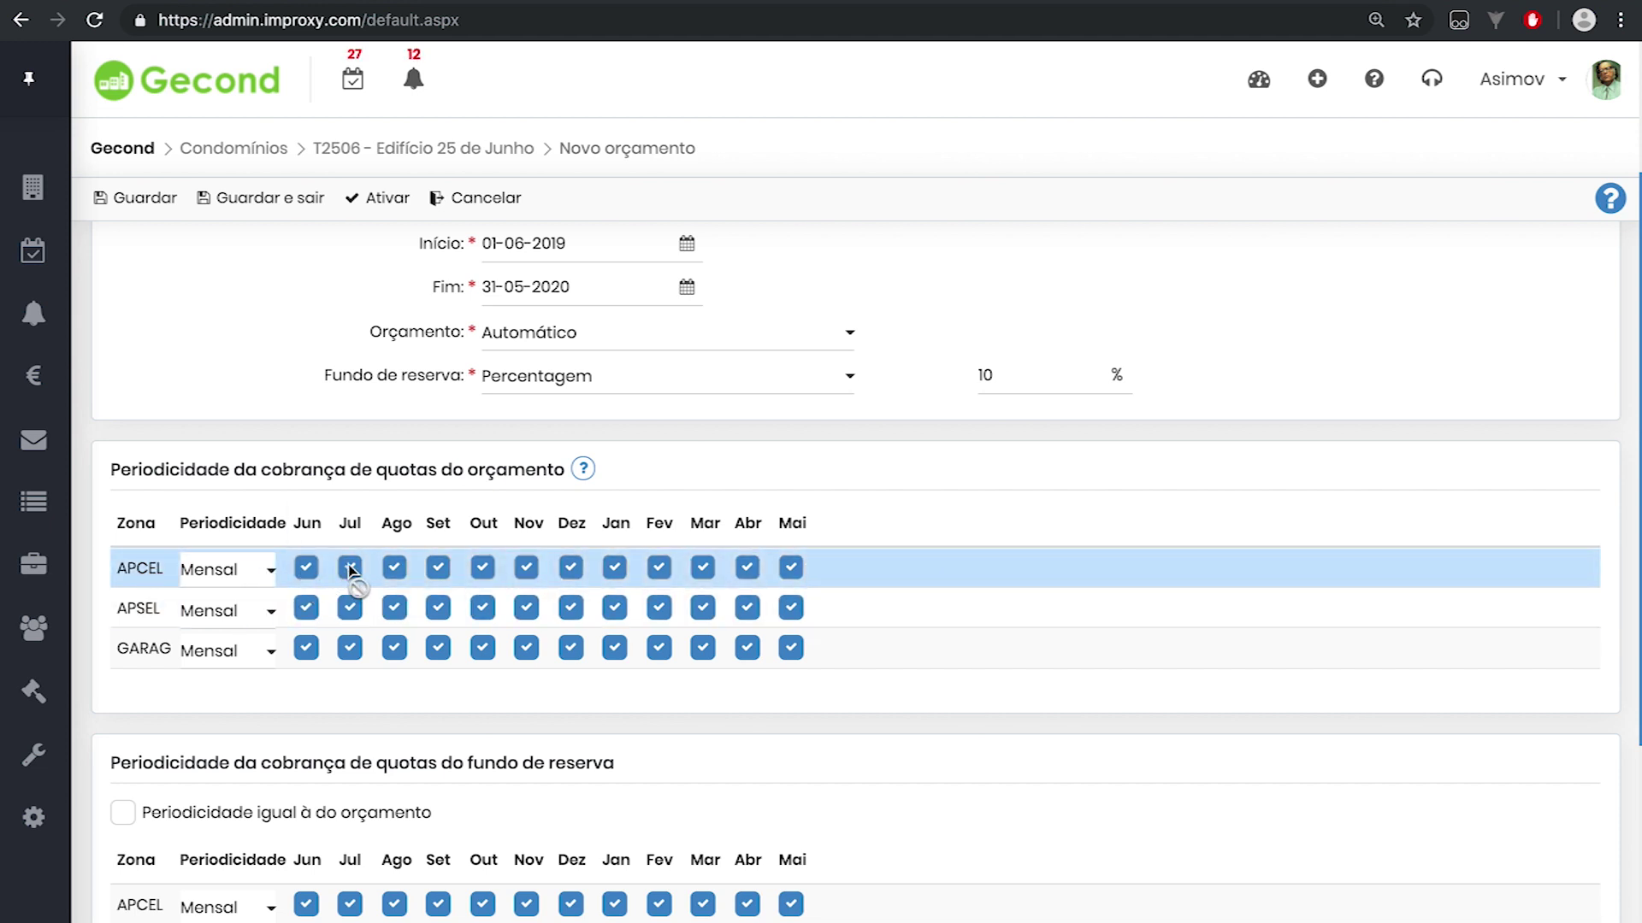
pyautogui.click(271, 572)
pyautogui.click(234, 726)
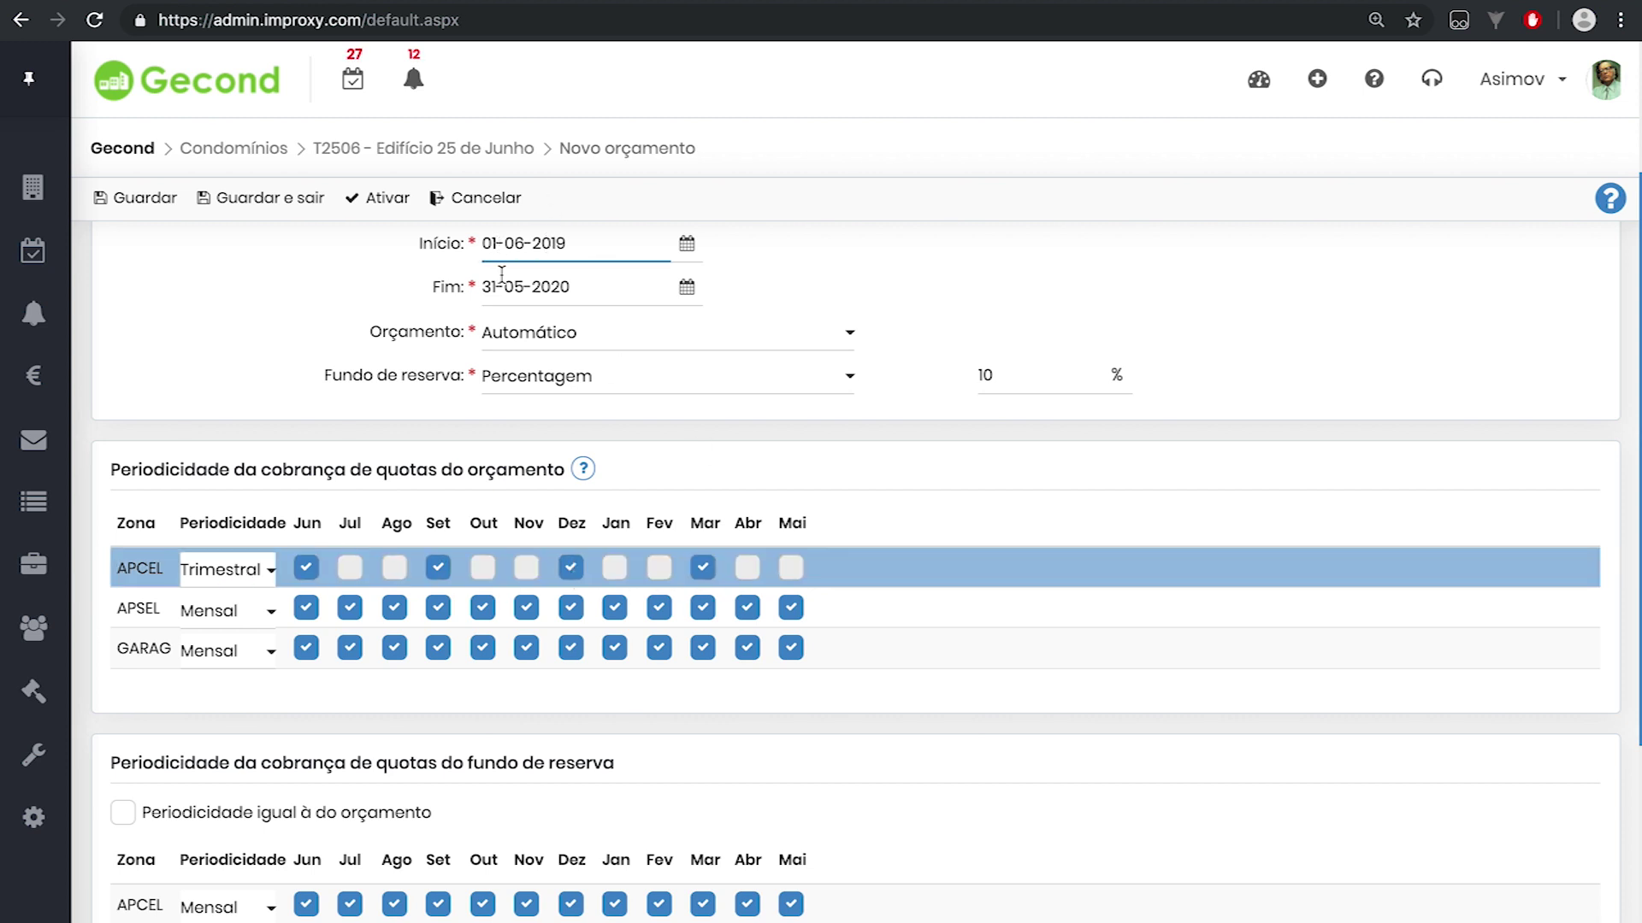
# Try the Semestral and Anual budget quota periodicities for zone APCEL.
pyautogui.click(267, 573)
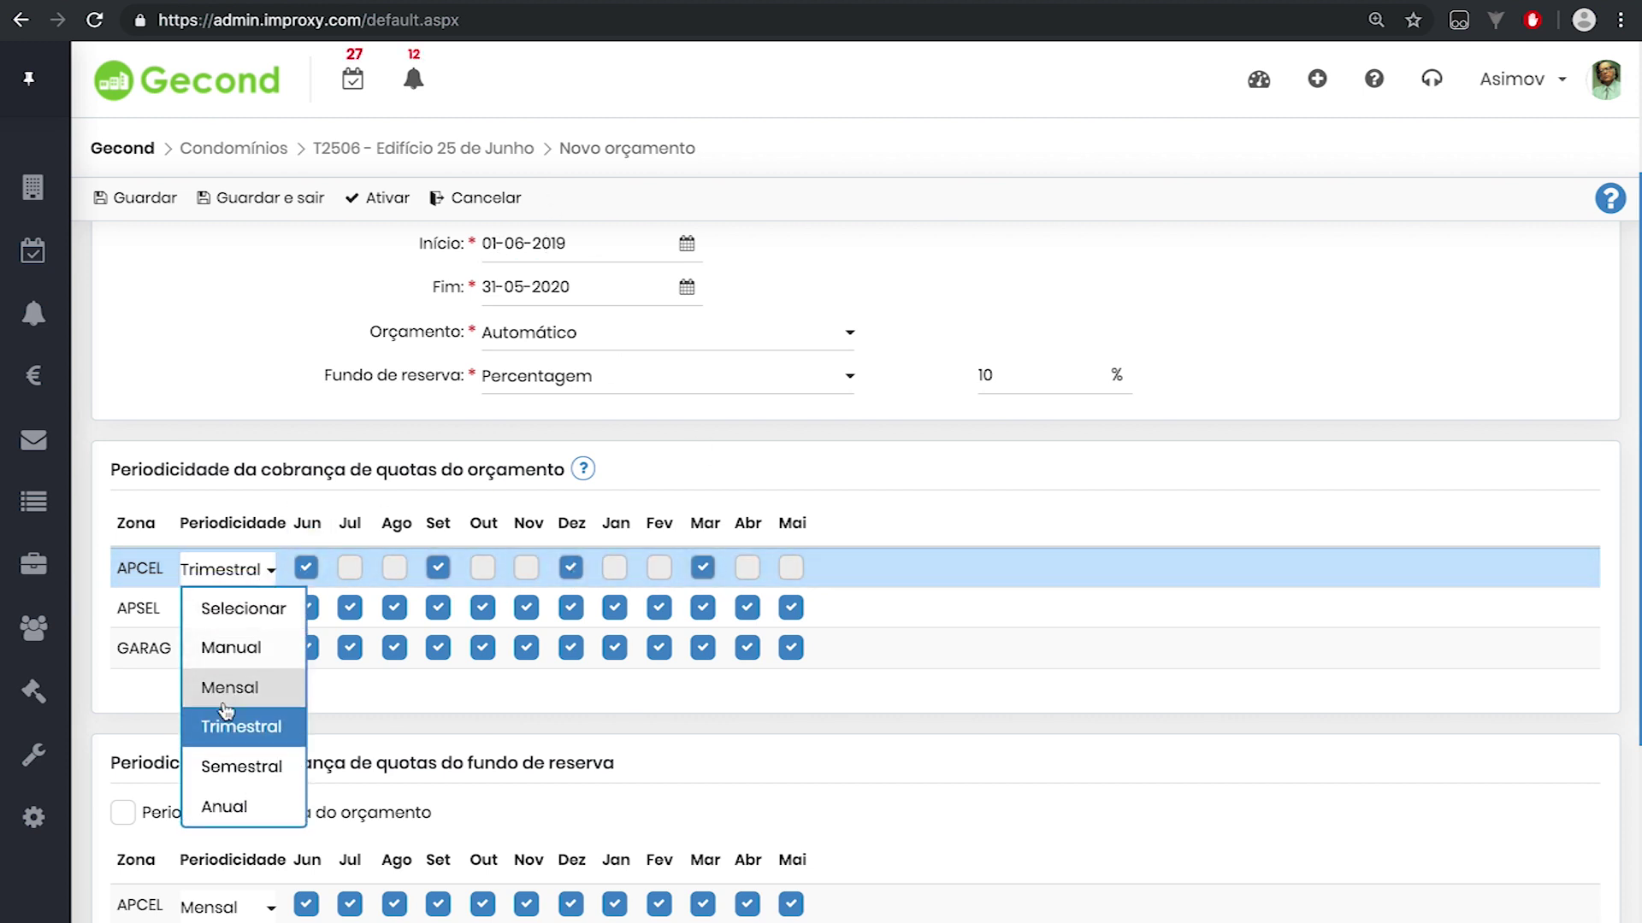
pyautogui.click(226, 770)
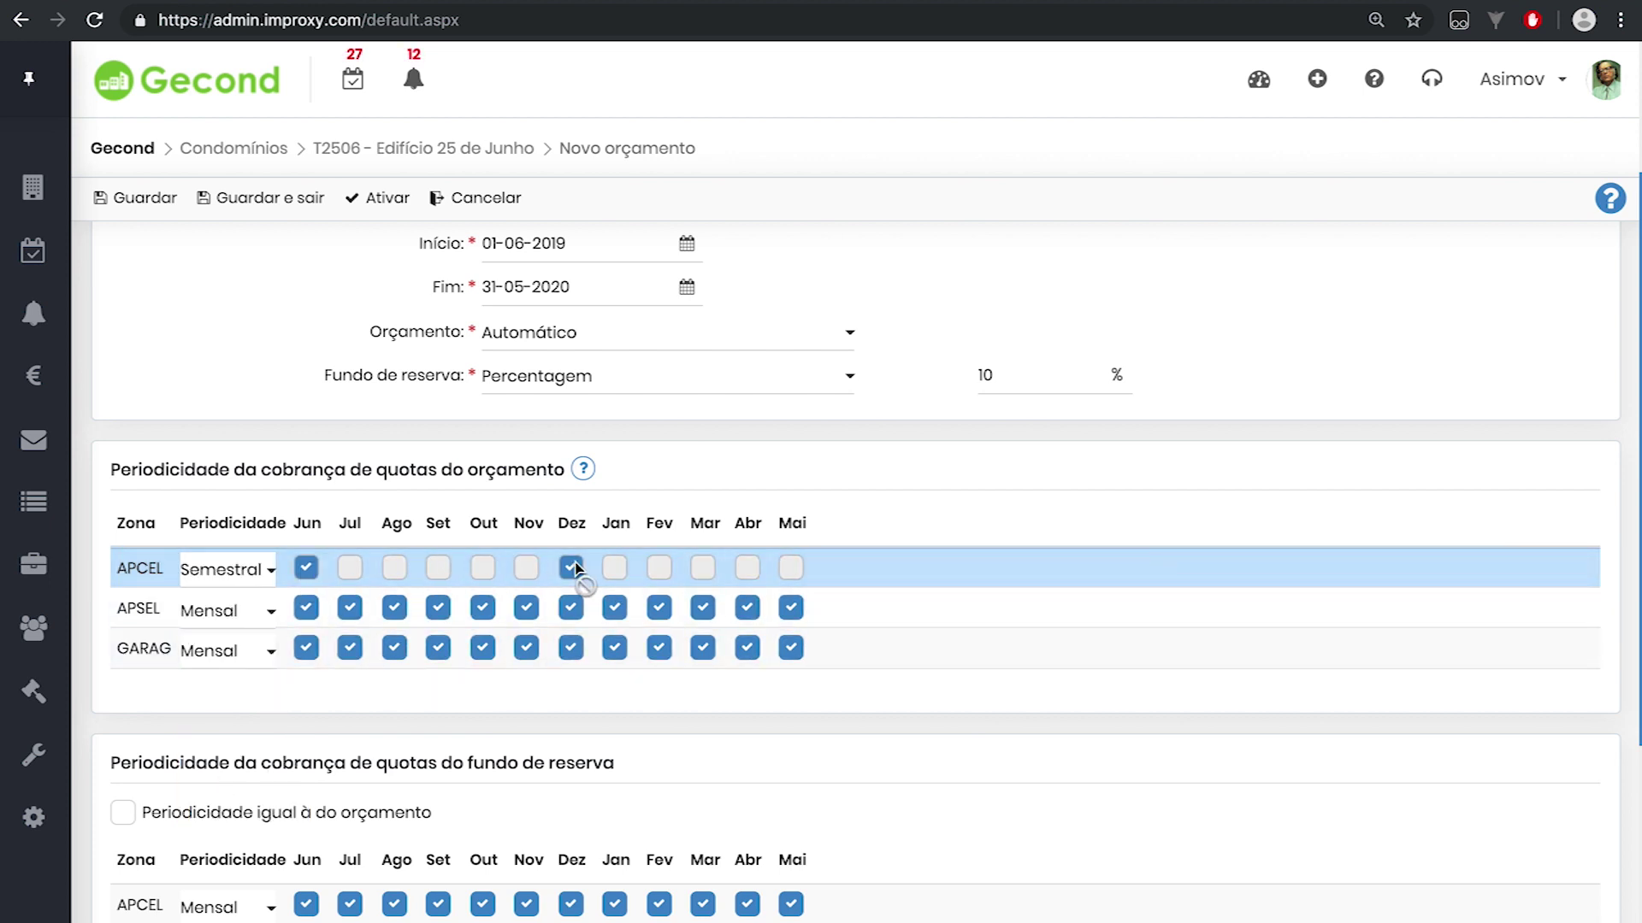
pyautogui.click(257, 570)
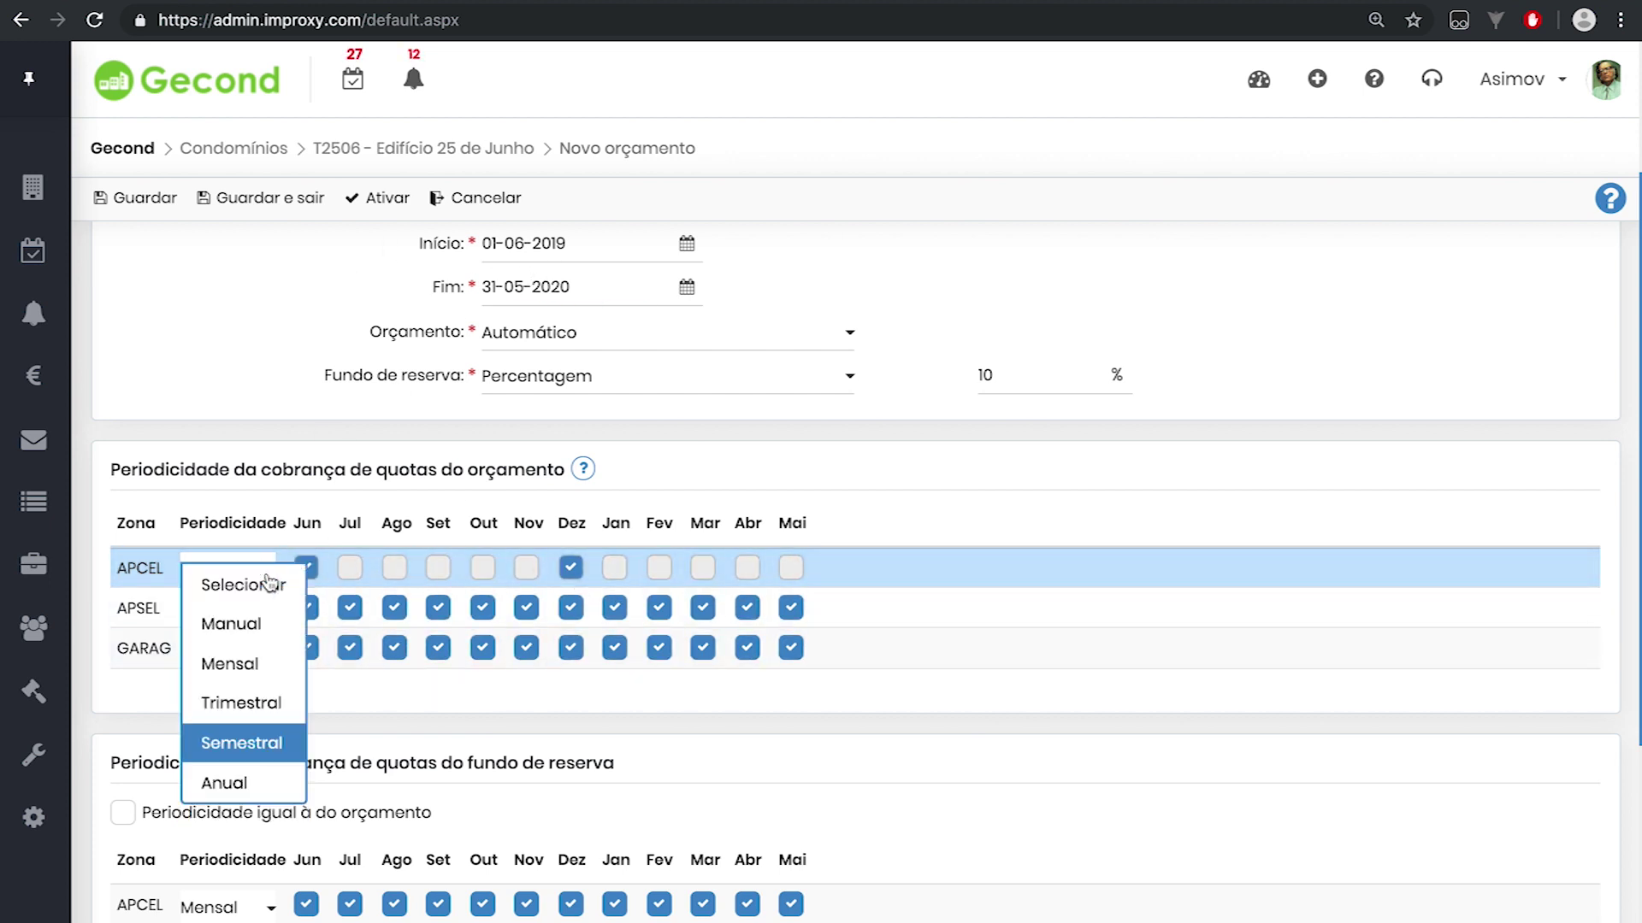
pyautogui.click(227, 785)
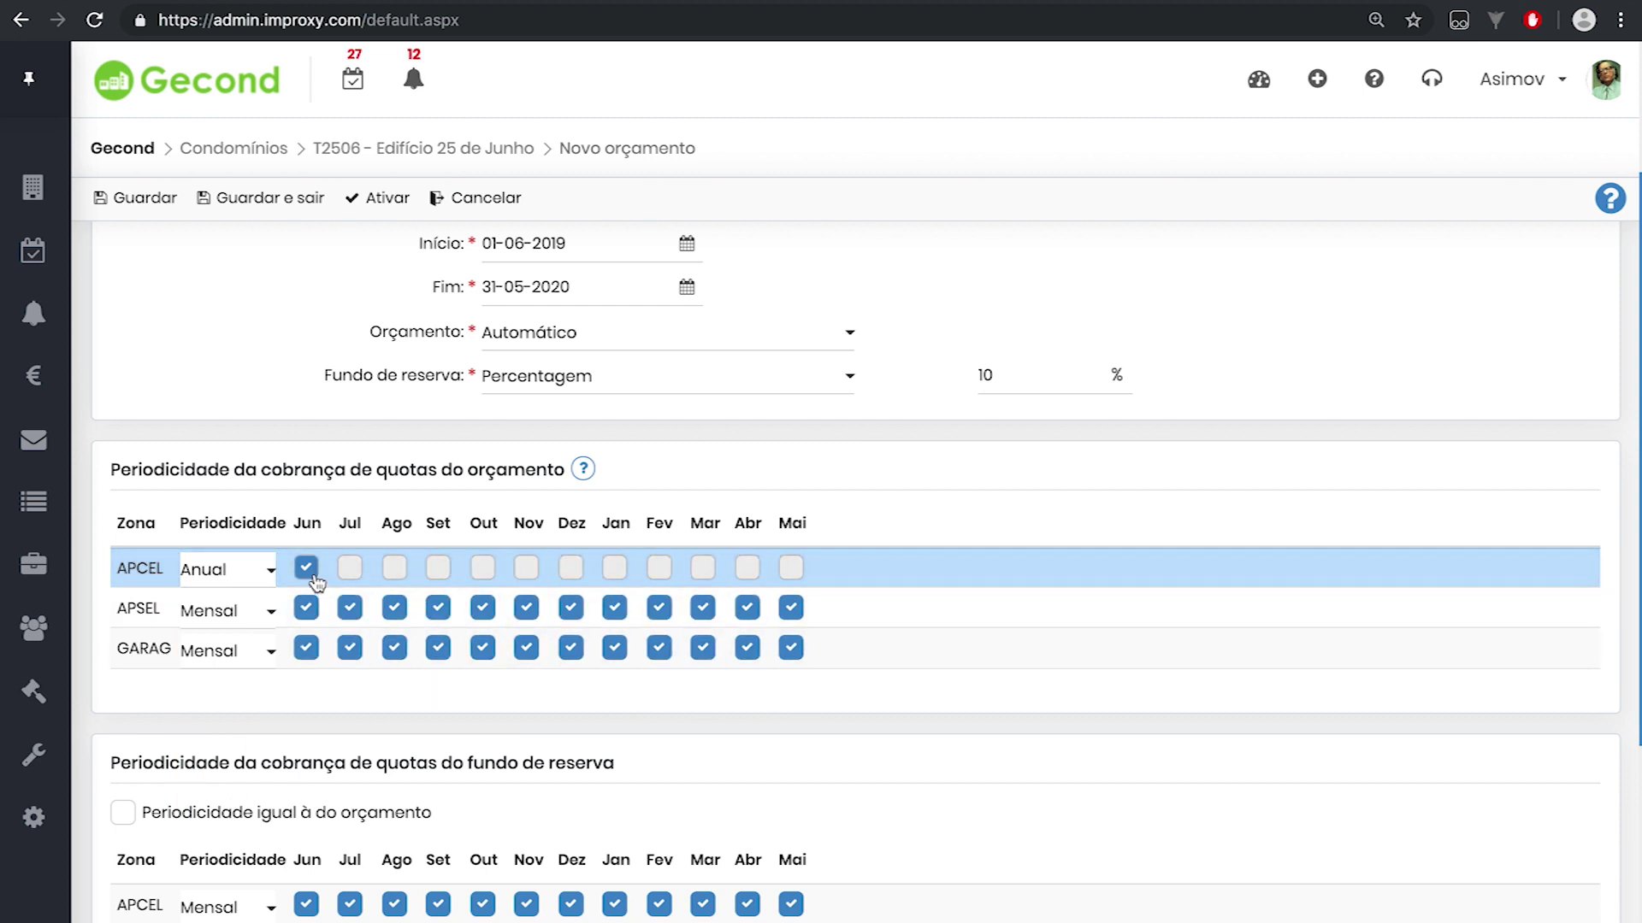
# Try the Manual budget quota periodicity for zone APCEL with only July and January selected.
pyautogui.click(256, 571)
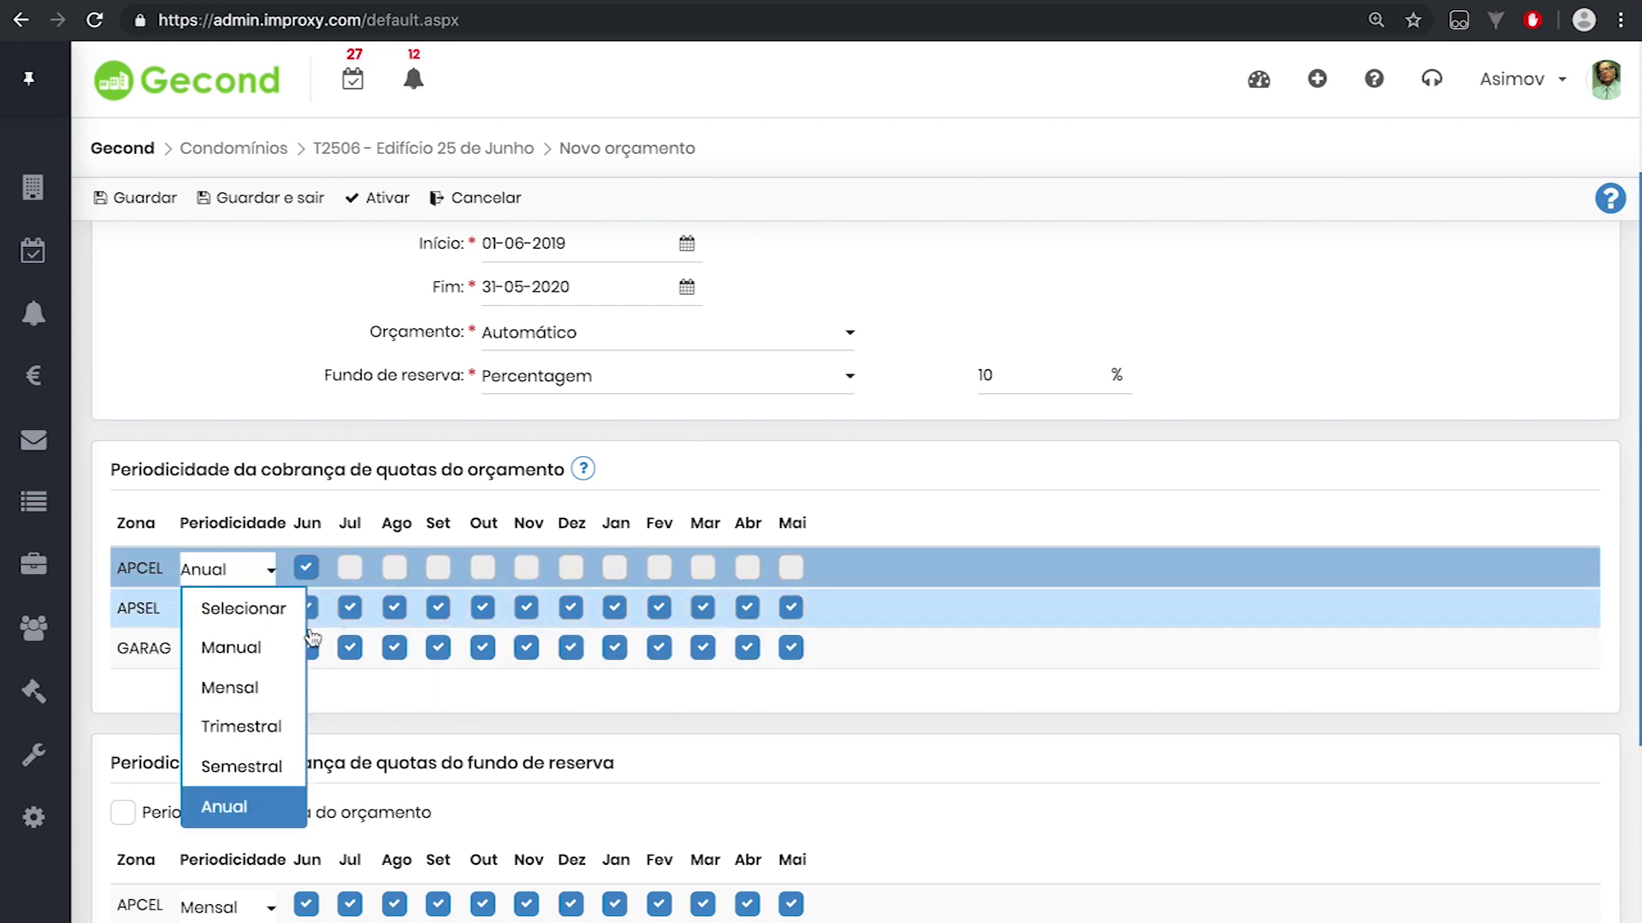
pyautogui.click(224, 647)
pyautogui.click(349, 568)
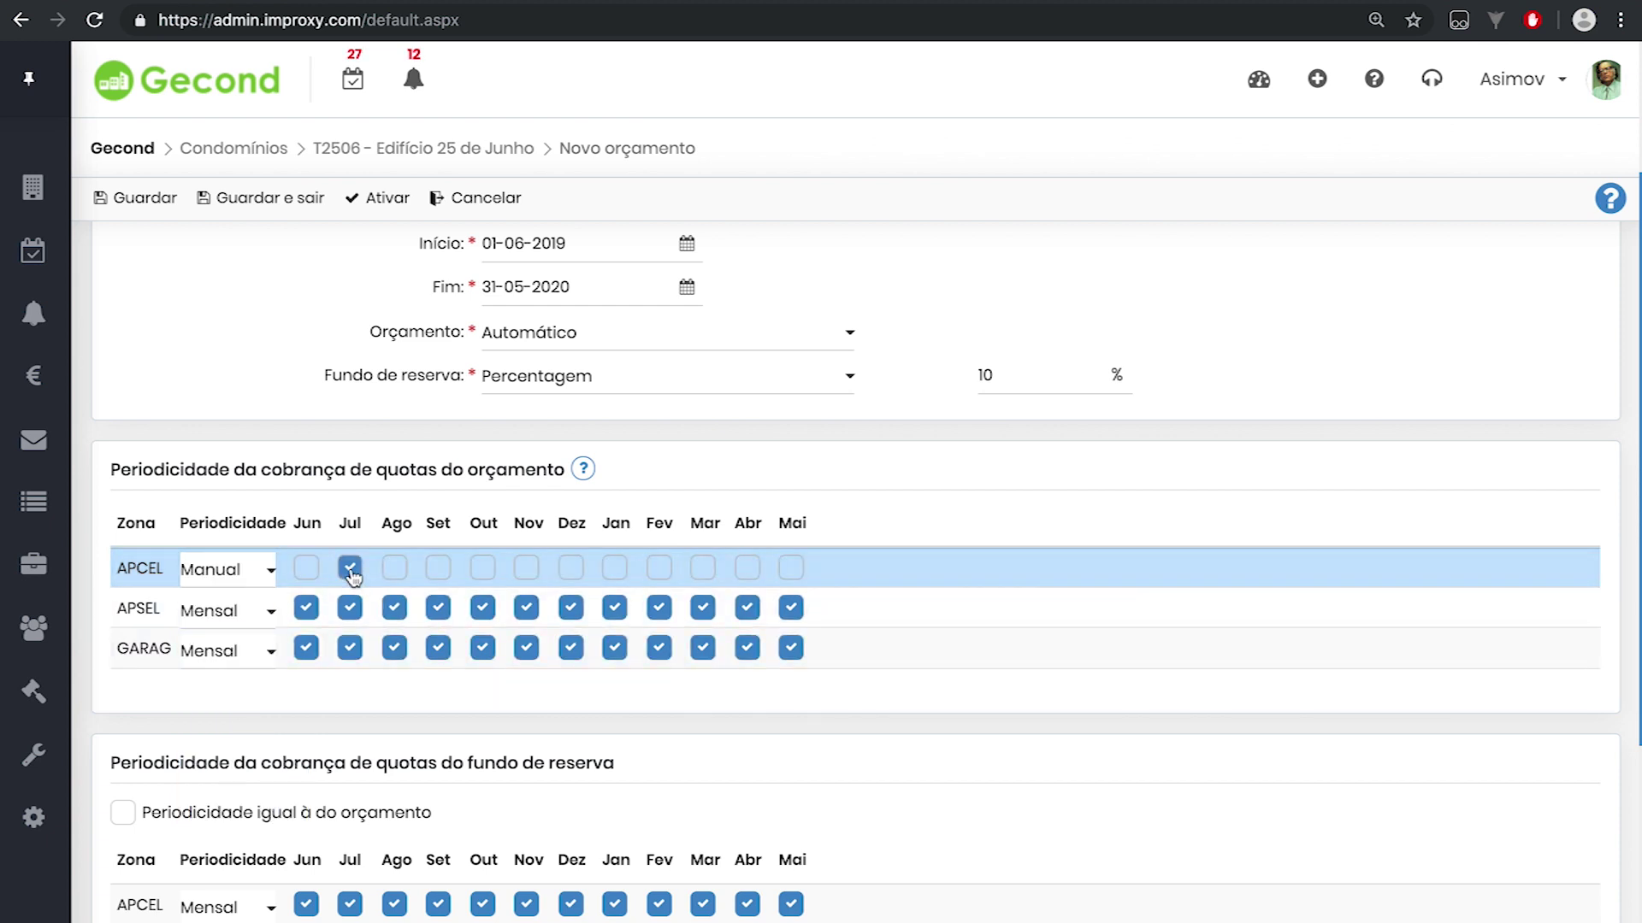
pyautogui.doubleClick(440, 566)
pyautogui.click(613, 567)
# Set the budget quota periodicity of zone APCEL to Trimestral.
pyautogui.click(270, 581)
pyautogui.click(271, 581)
pyautogui.click(271, 581)
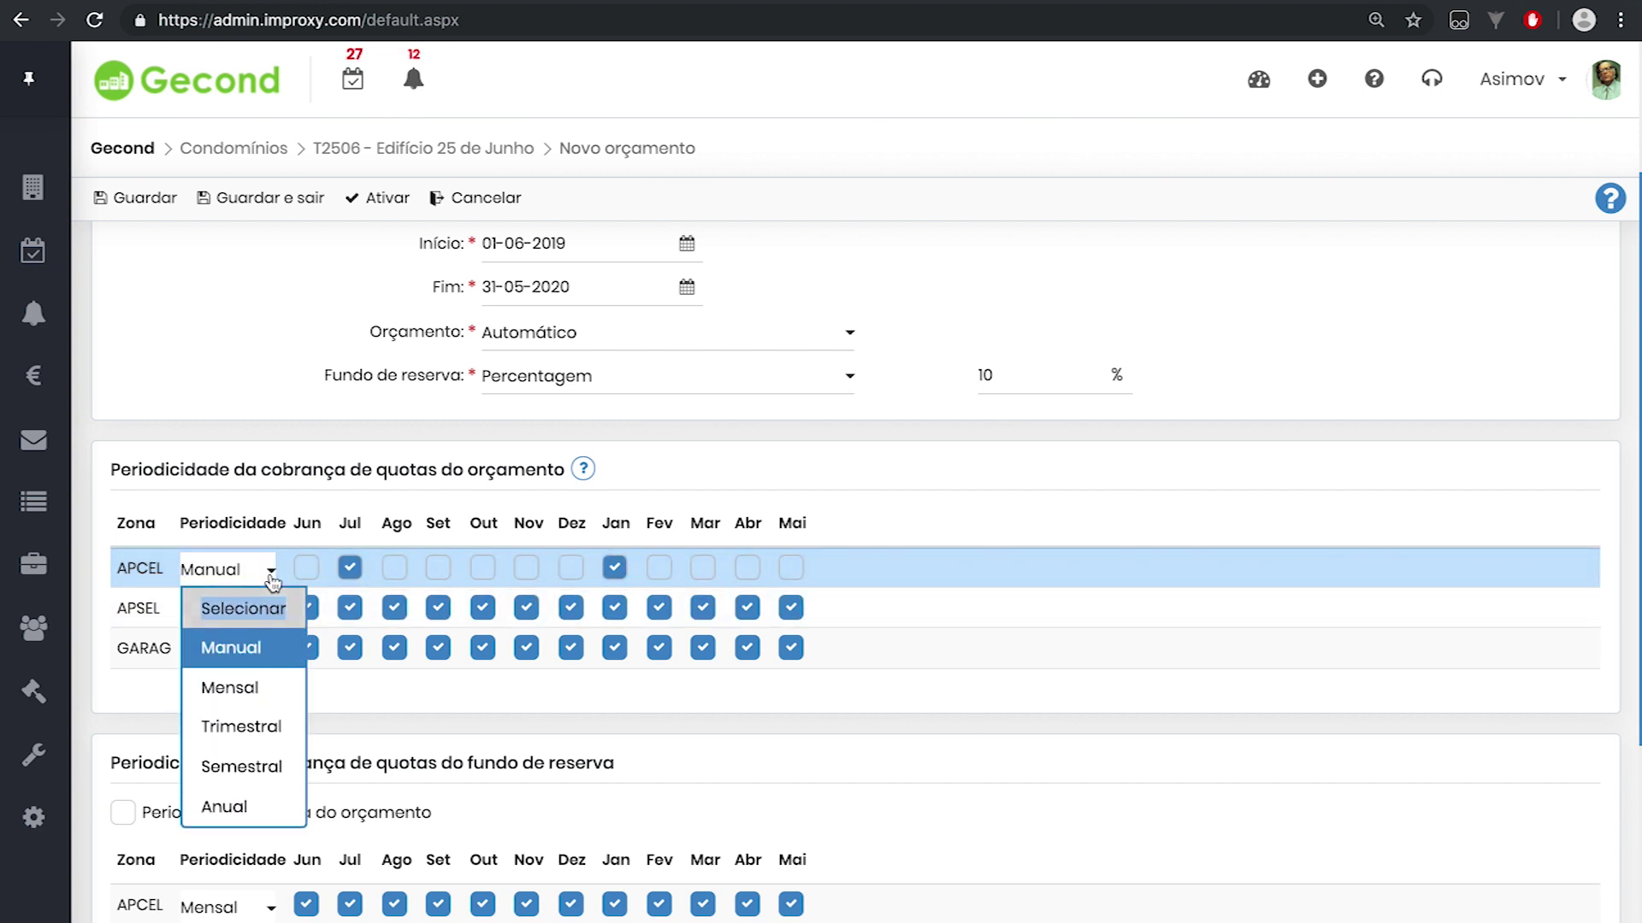
pyautogui.click(233, 727)
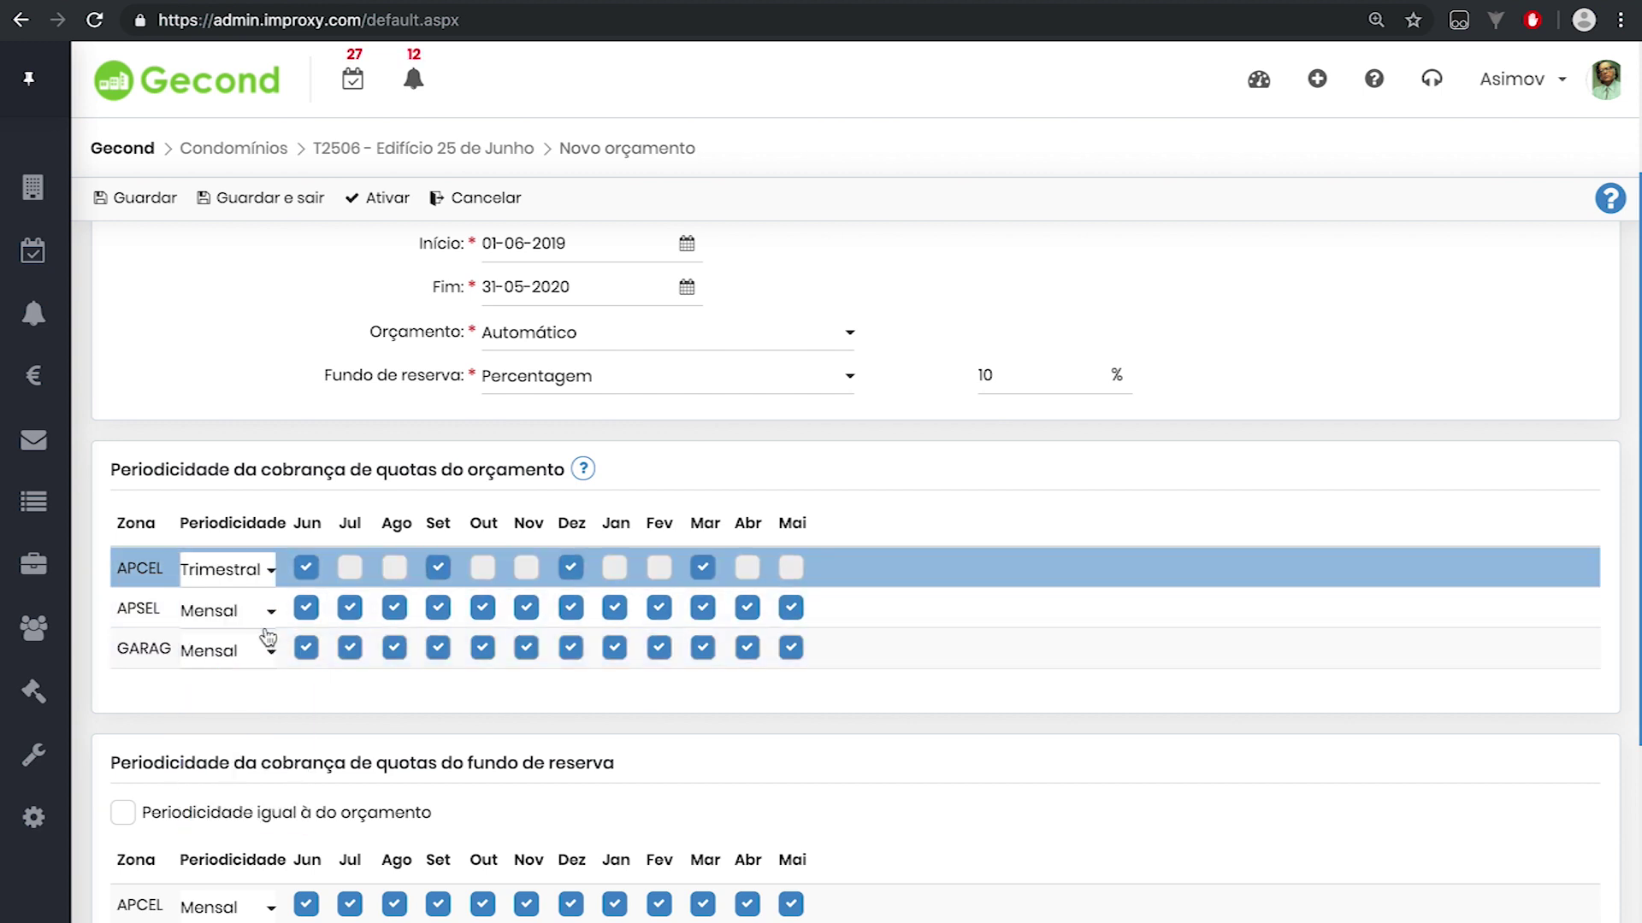
# Set the budget quota periodicity of zones APSEL and GARAG to Trimestral.
pyautogui.click(271, 612)
pyautogui.click(270, 612)
pyautogui.click(214, 765)
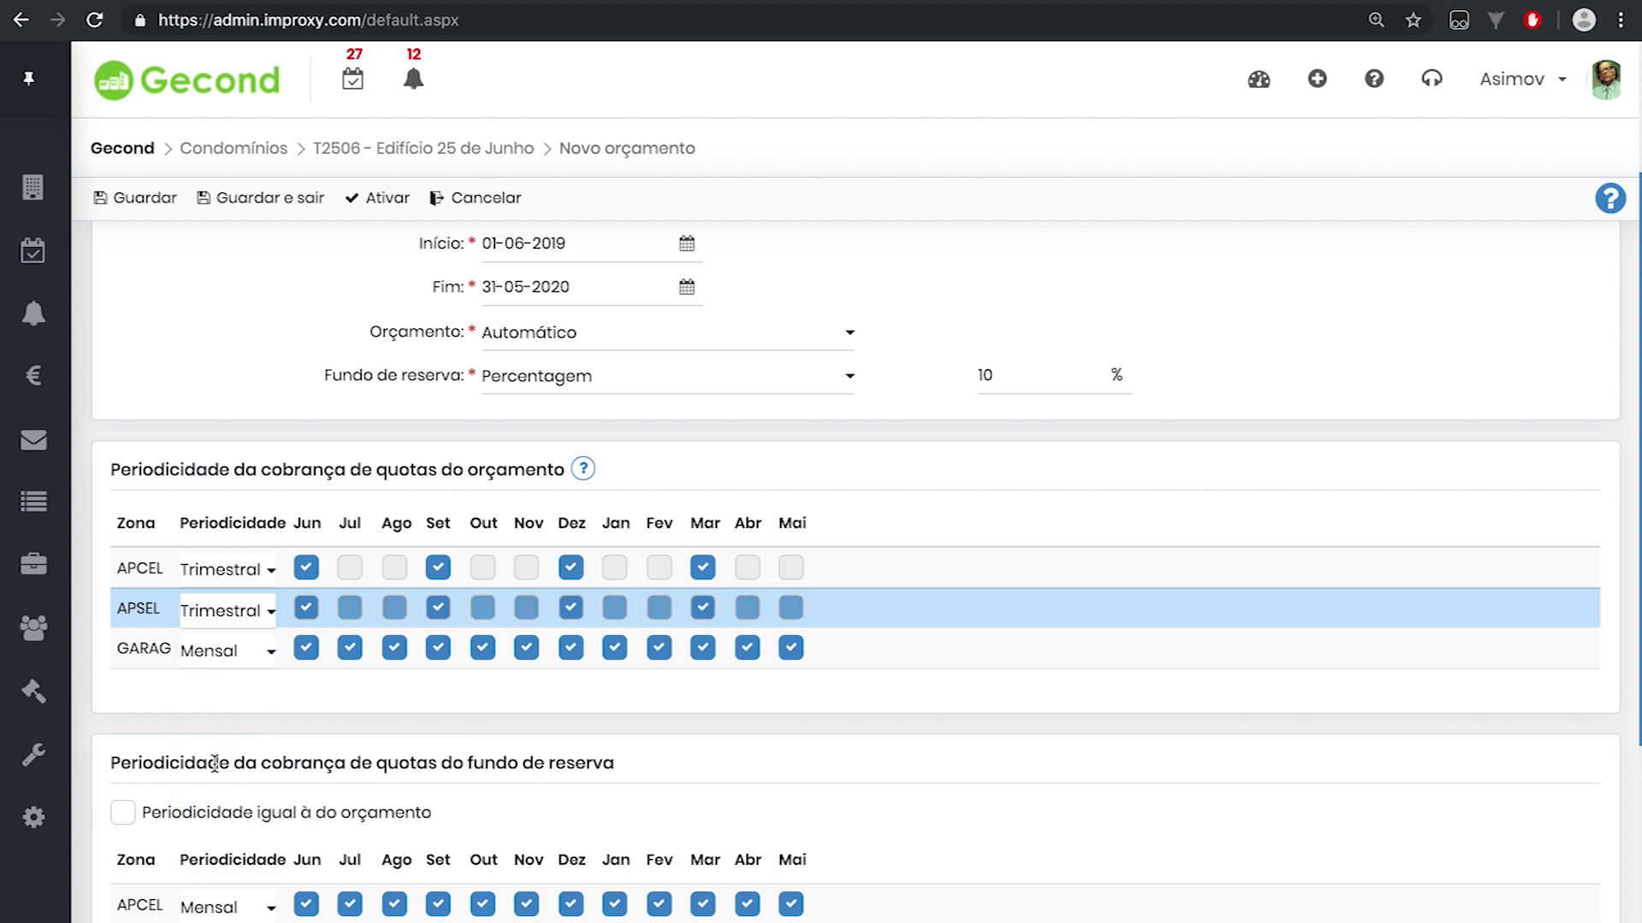
pyautogui.click(271, 653)
pyautogui.click(270, 653)
pyautogui.click(256, 651)
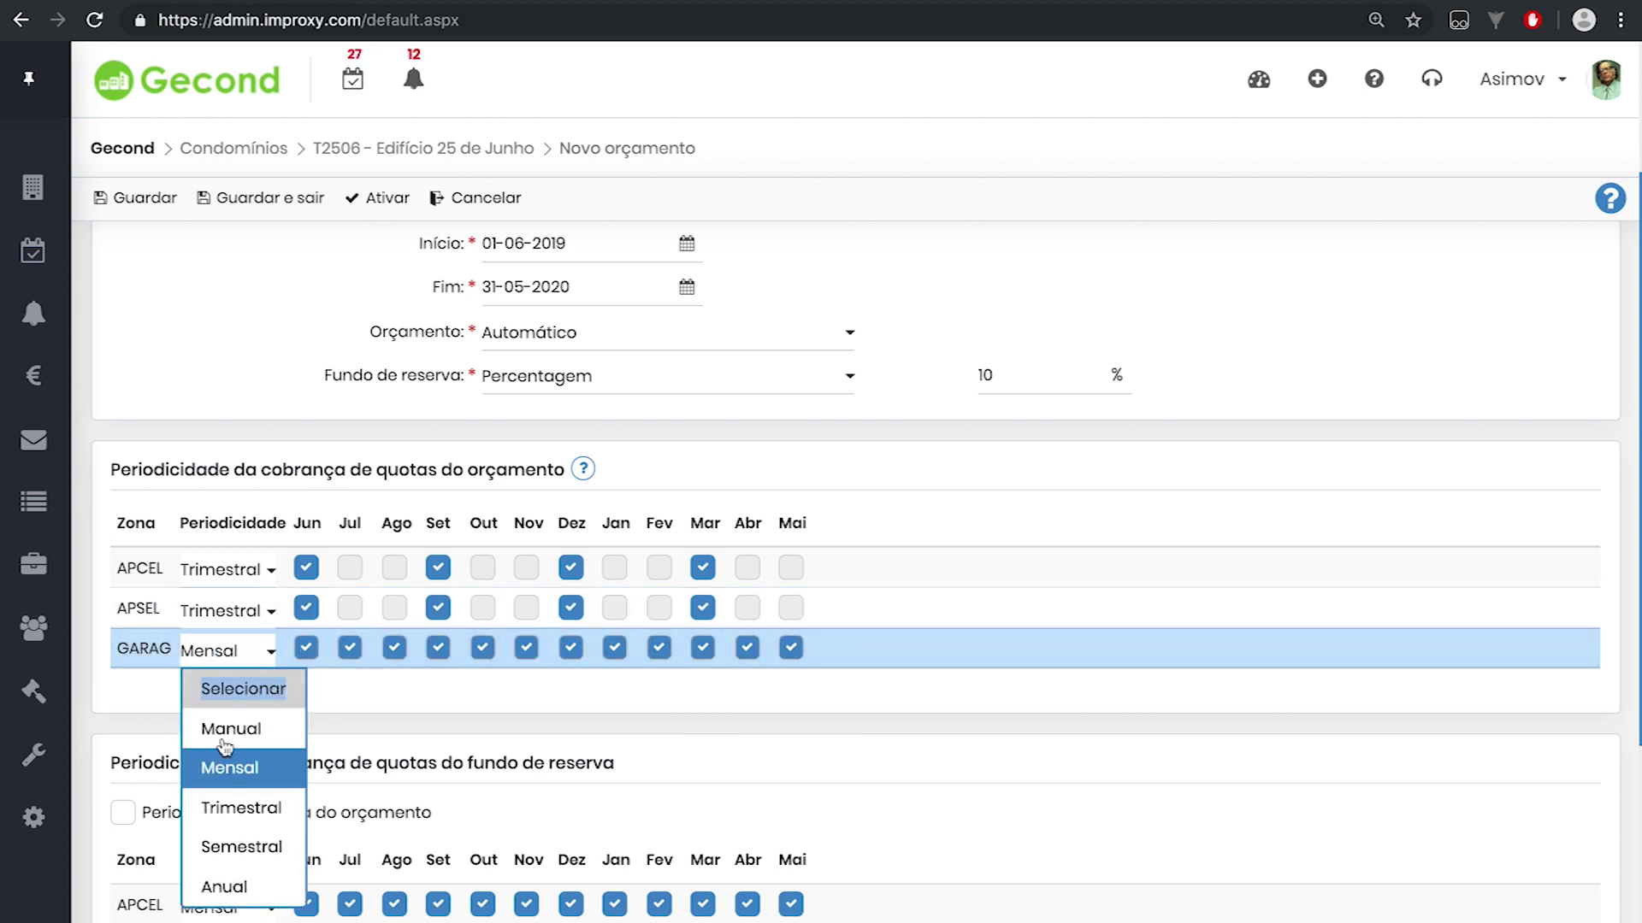
pyautogui.click(222, 804)
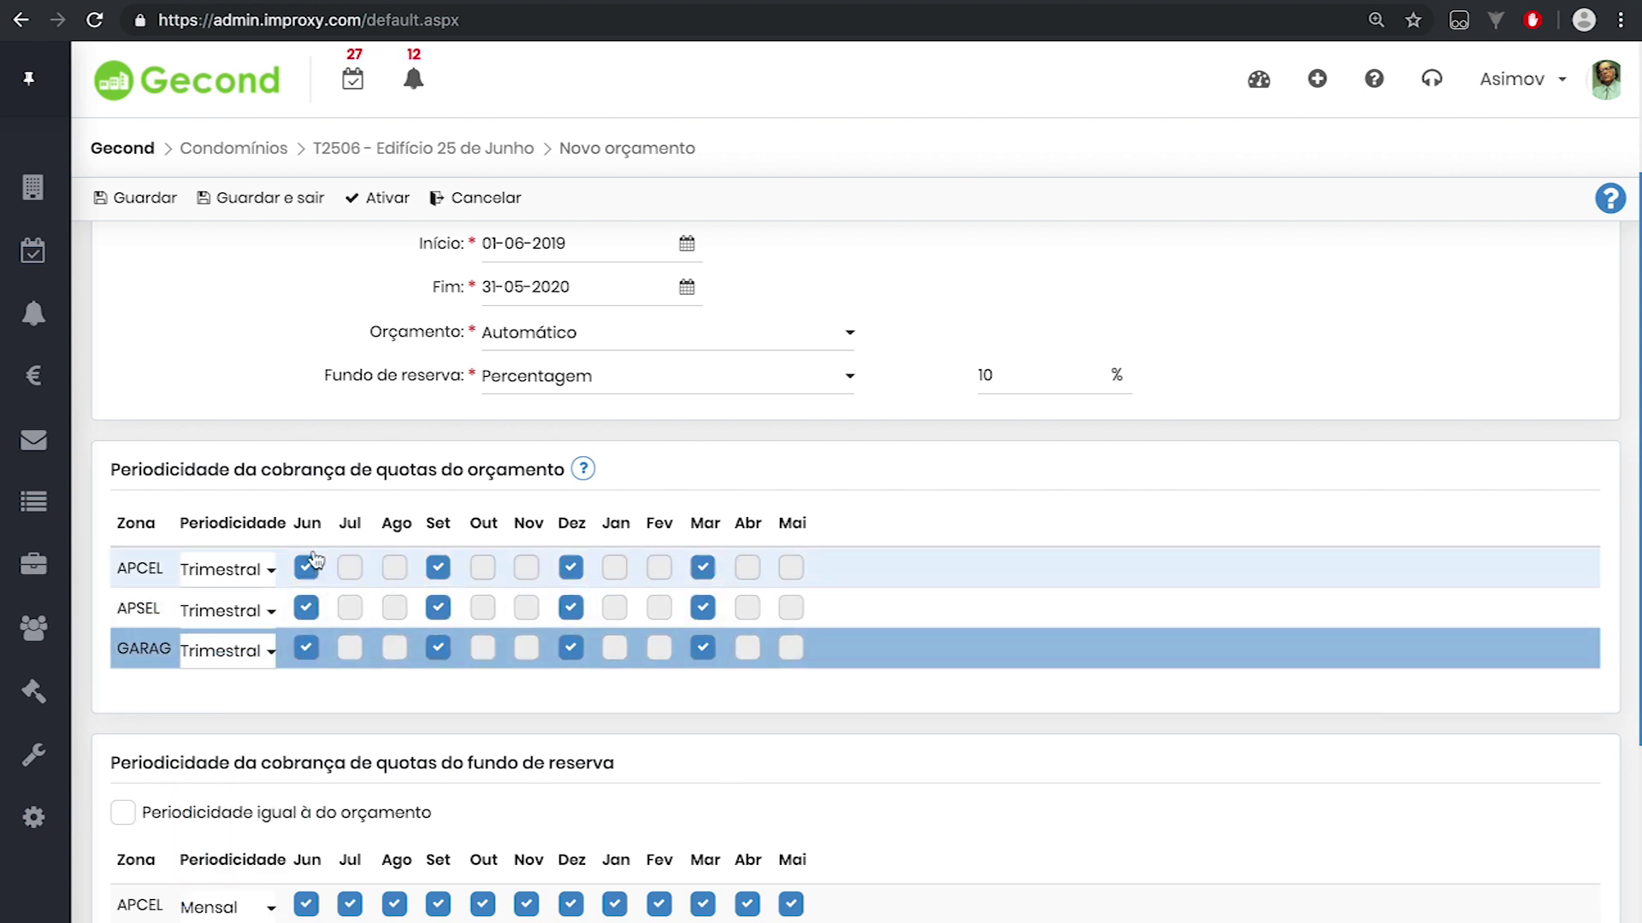
# Try the Periodicidade igual à do orçamento option for the reserve fund quotas, and disable it again.
pyautogui.moveTo(113, 767); pyautogui.dragTo(590, 758)
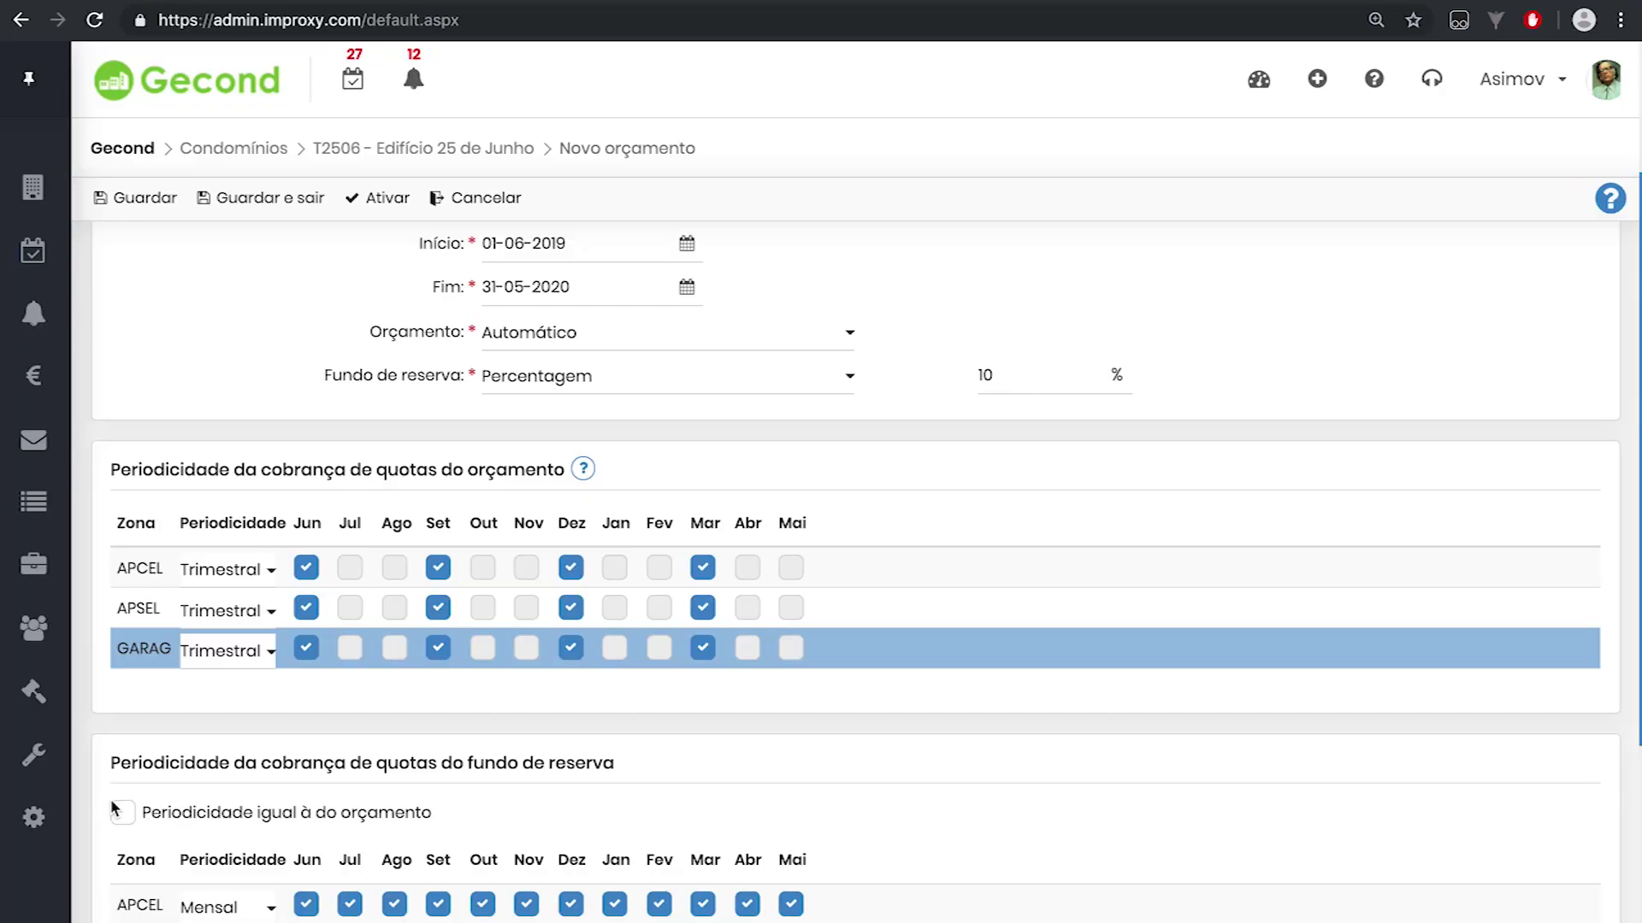
pyautogui.moveTo(156, 812); pyautogui.dragTo(440, 819)
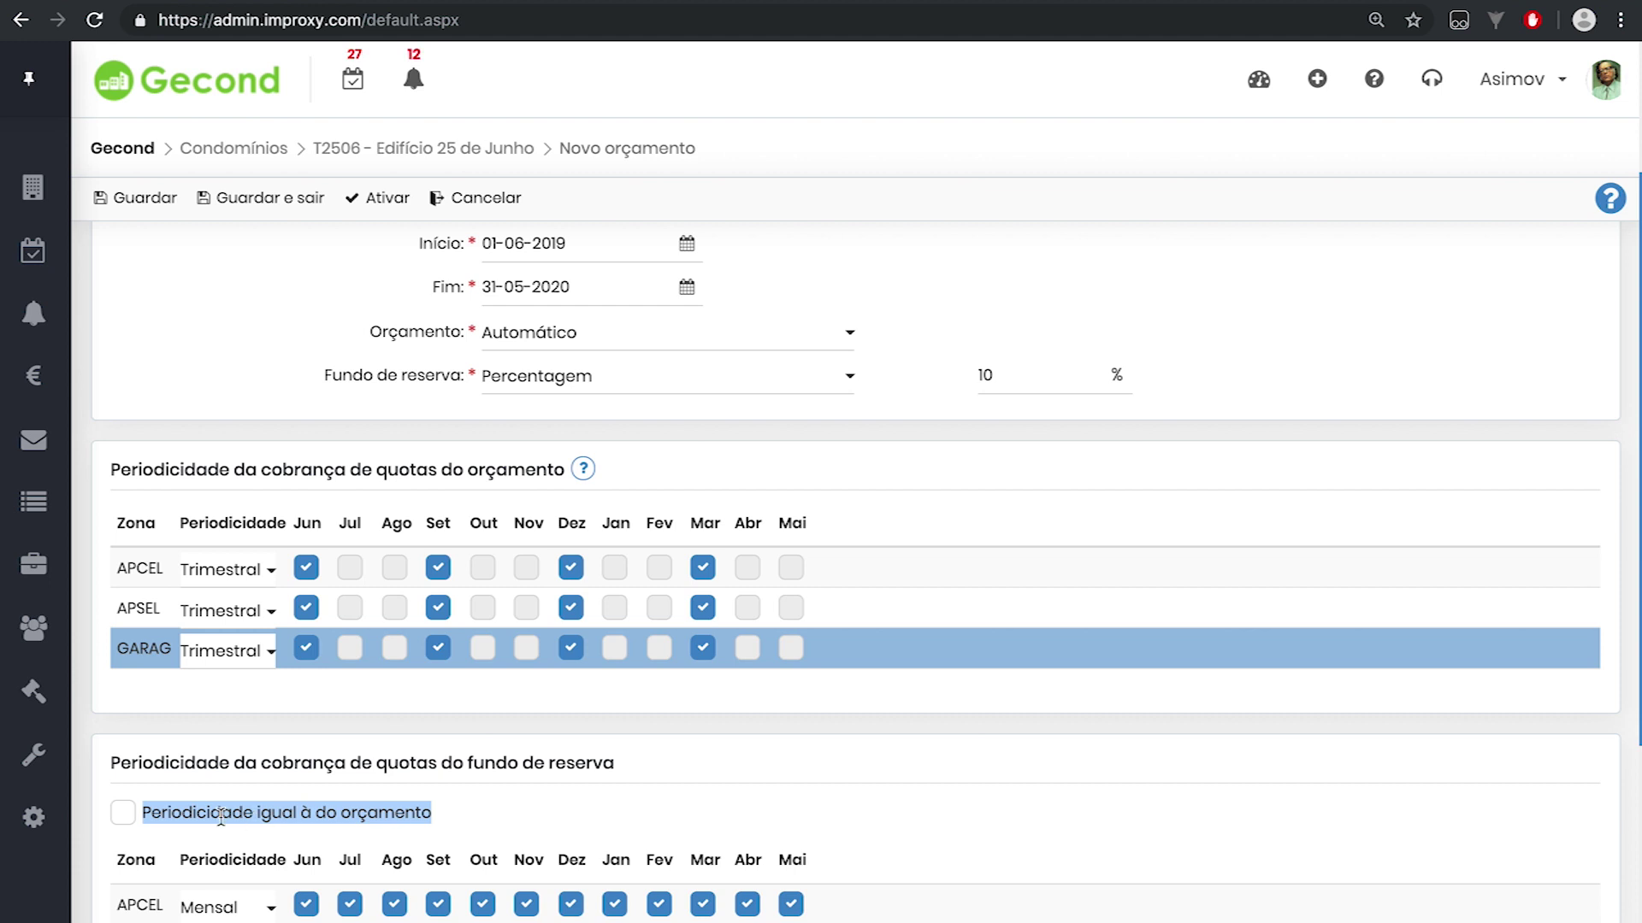
pyautogui.click(123, 813)
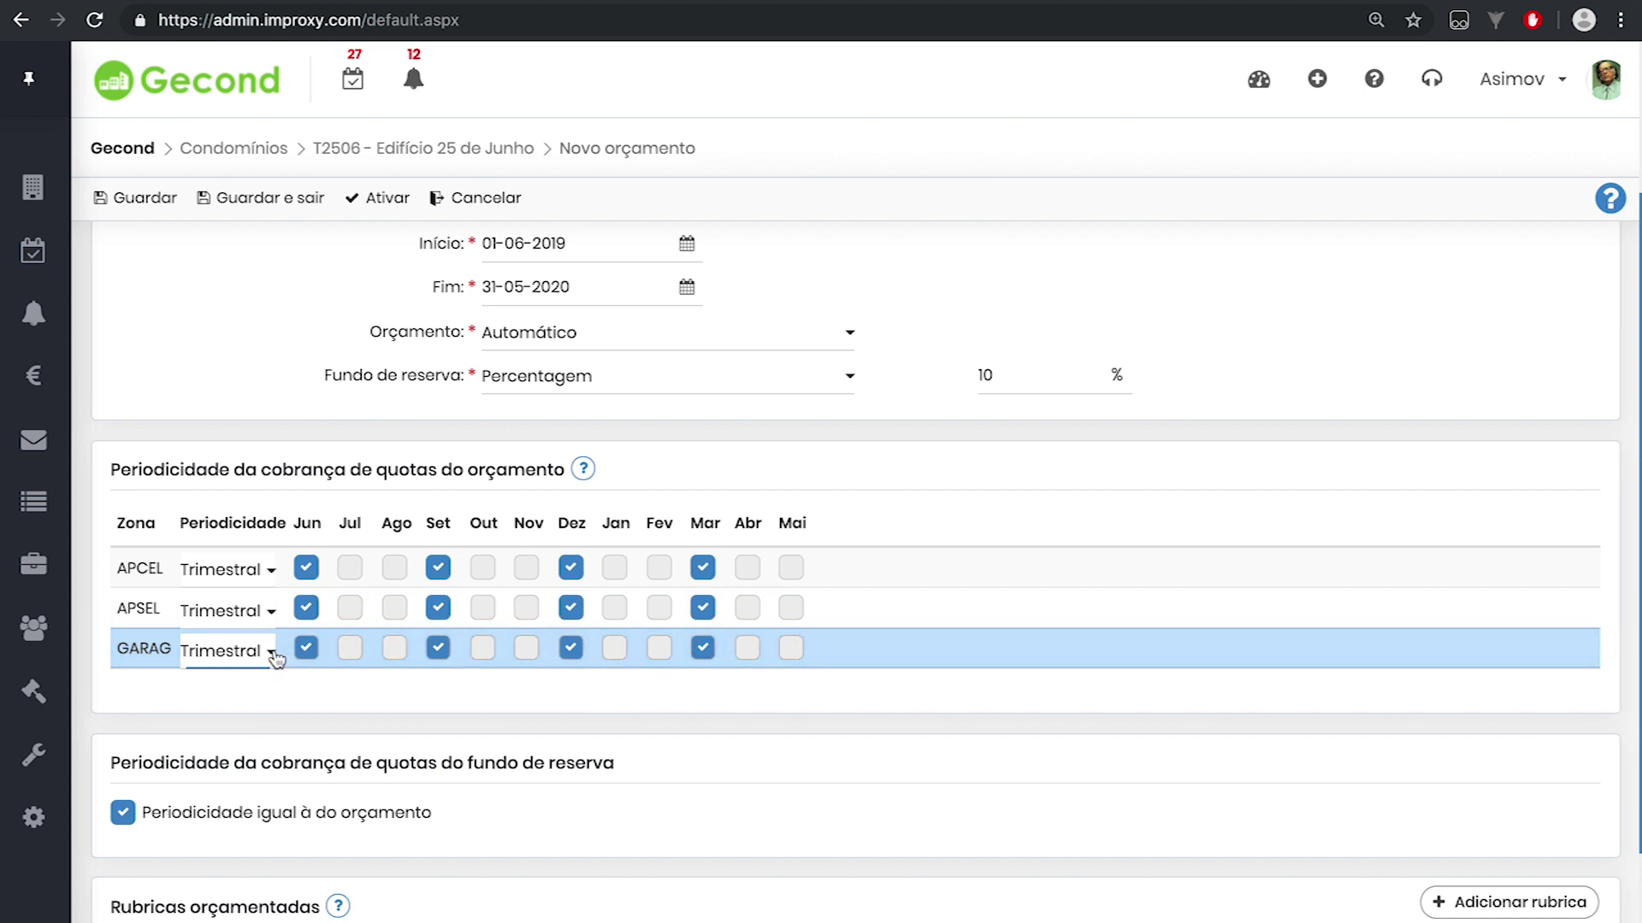
pyautogui.click(124, 813)
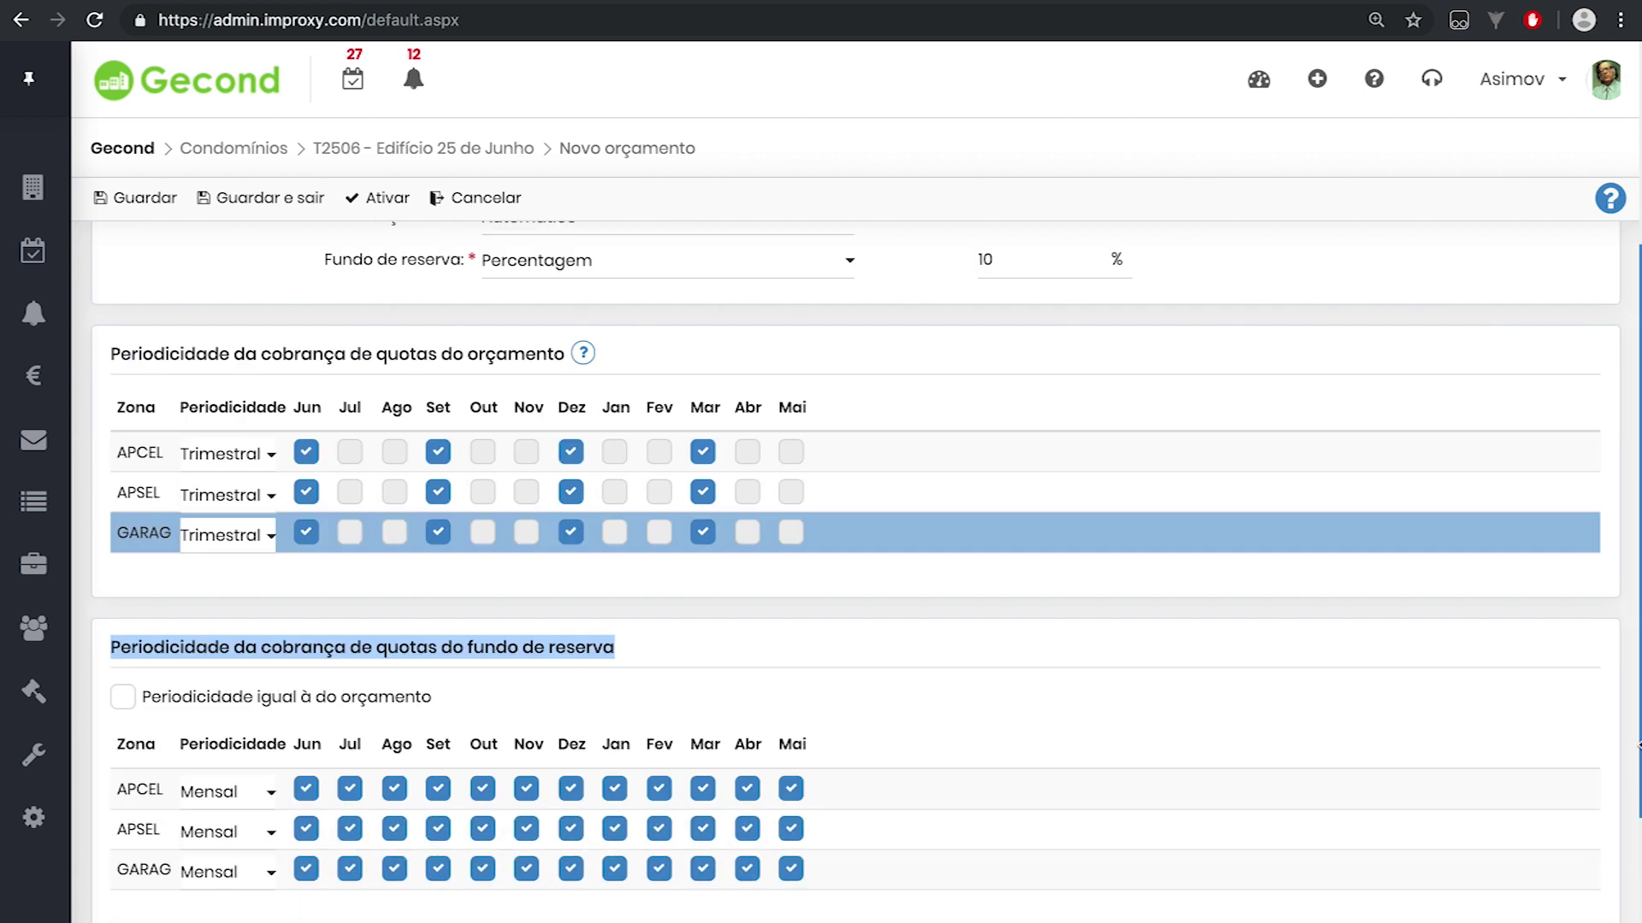
# Try the Semestral periodicity for zone APCEL in the reserve fund quotas.
pyautogui.scroll(-4, 1503, 727)
pyautogui.click(279, 582)
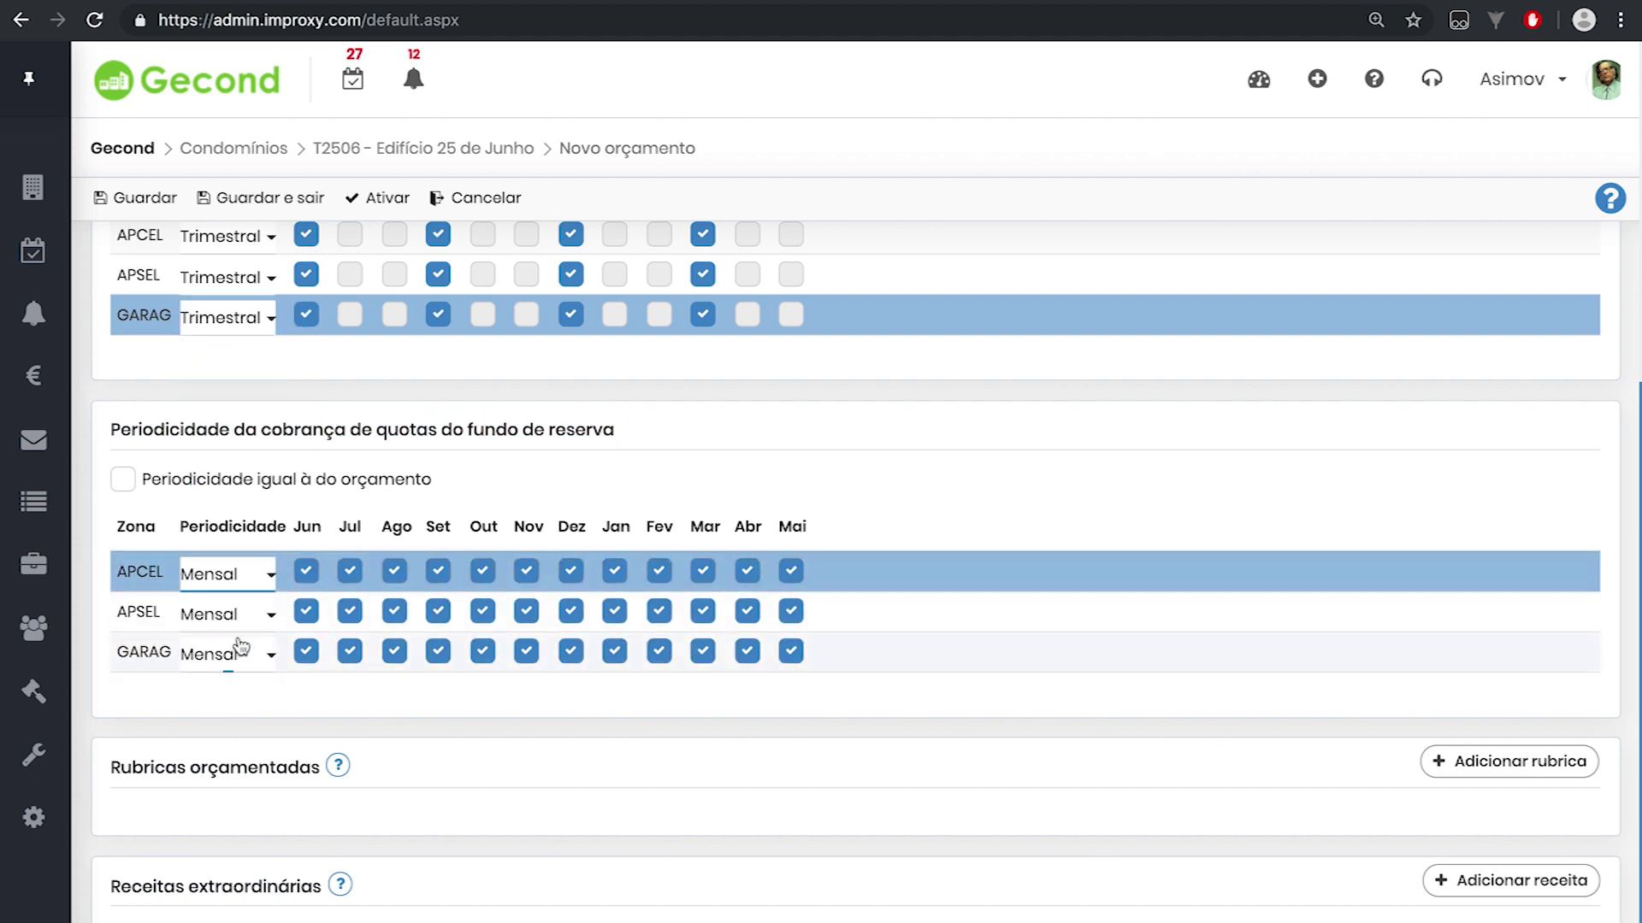
pyautogui.click(264, 573)
pyautogui.click(267, 507)
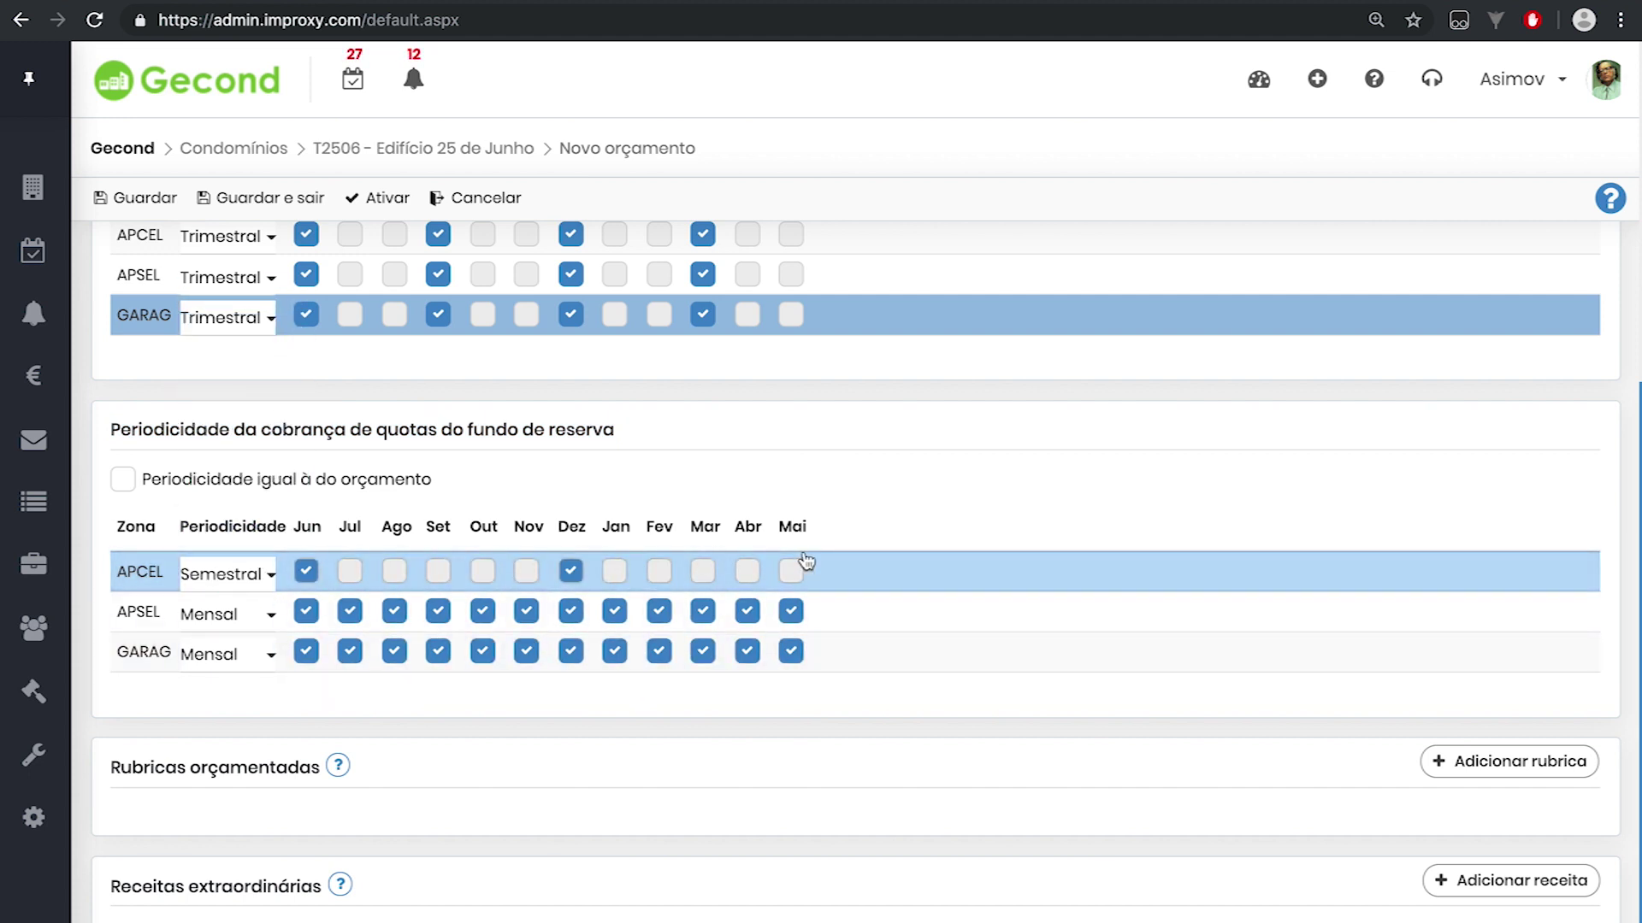
# Enable Periodicidade igual à do orçamento for the reserve fund quotas, and save the budget to begin adding a budgeted item.
pyautogui.click(123, 480)
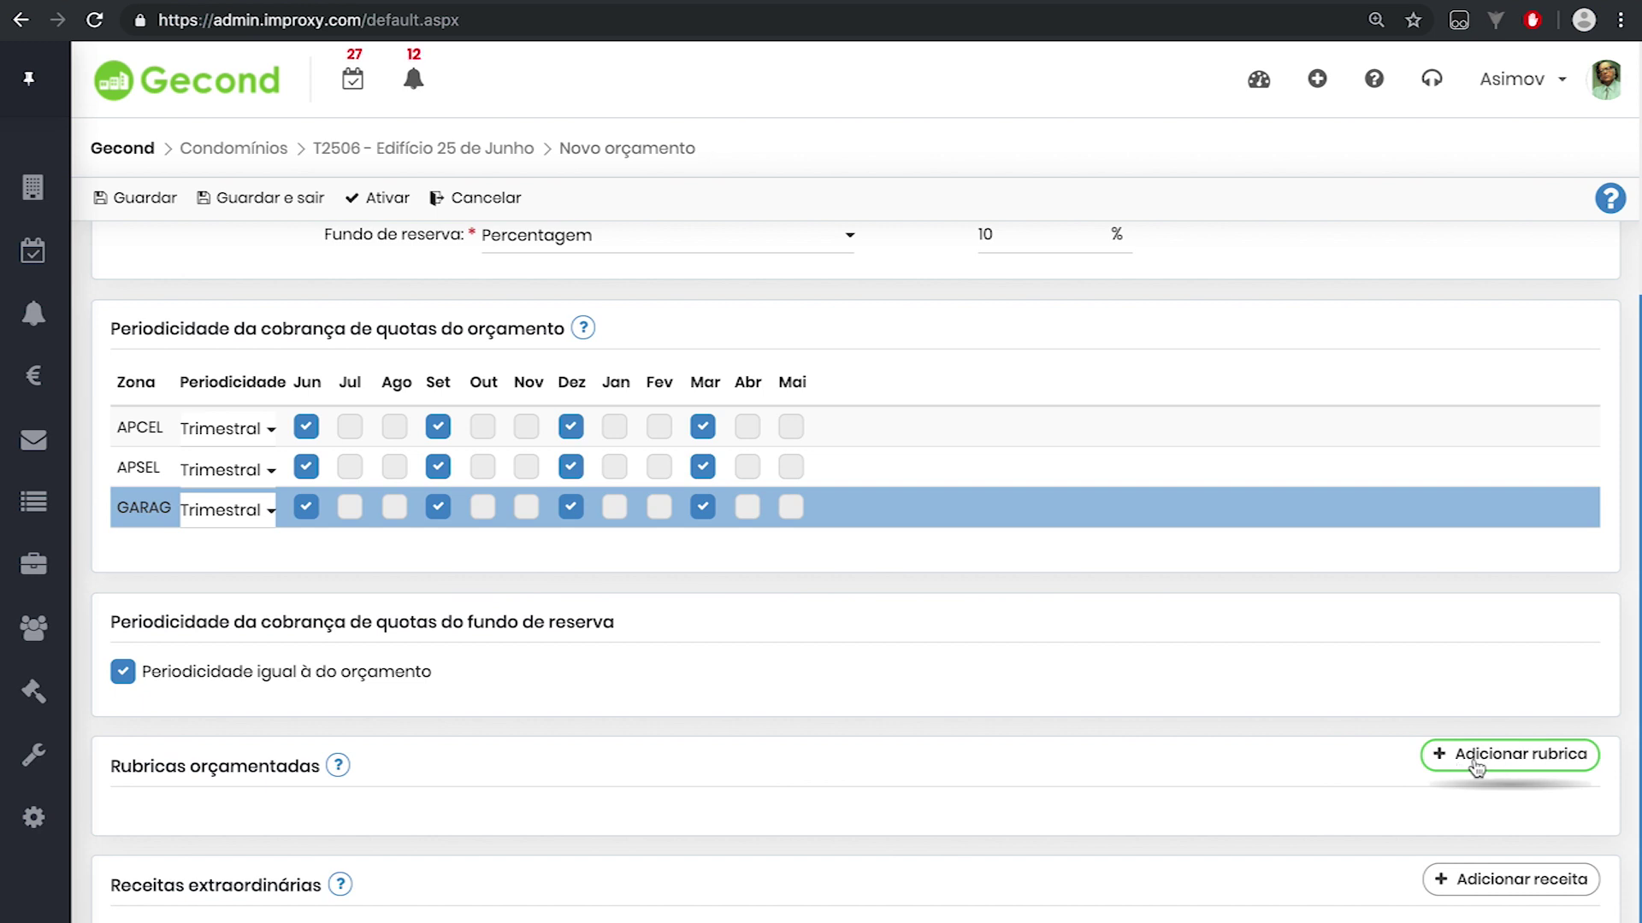
pyautogui.click(1498, 764)
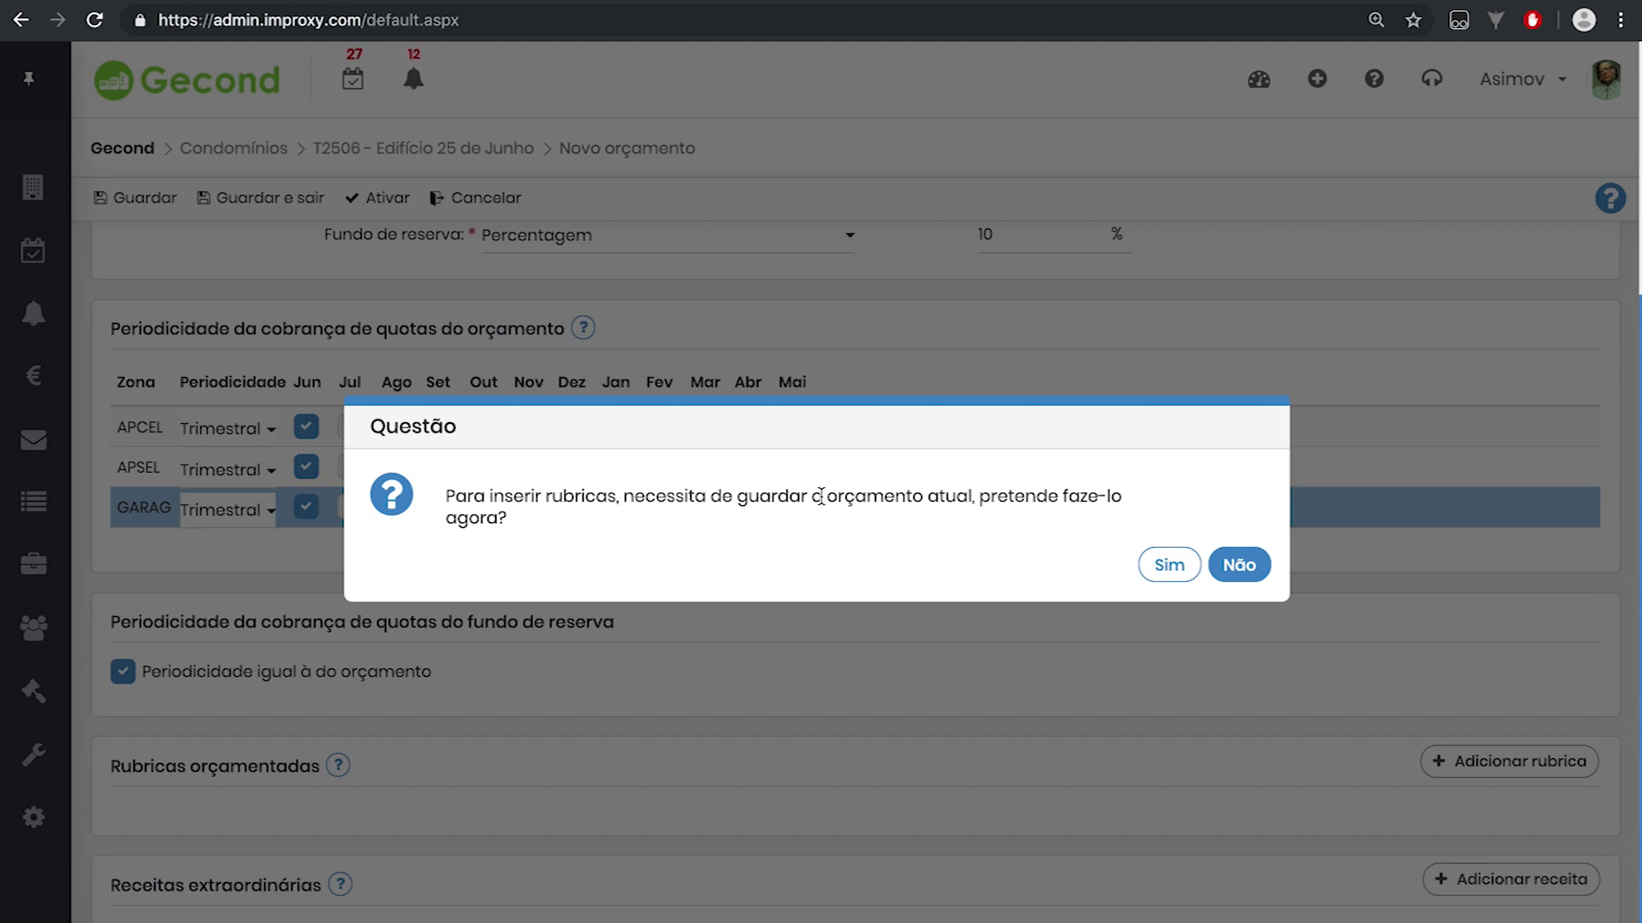
pyautogui.click(1167, 564)
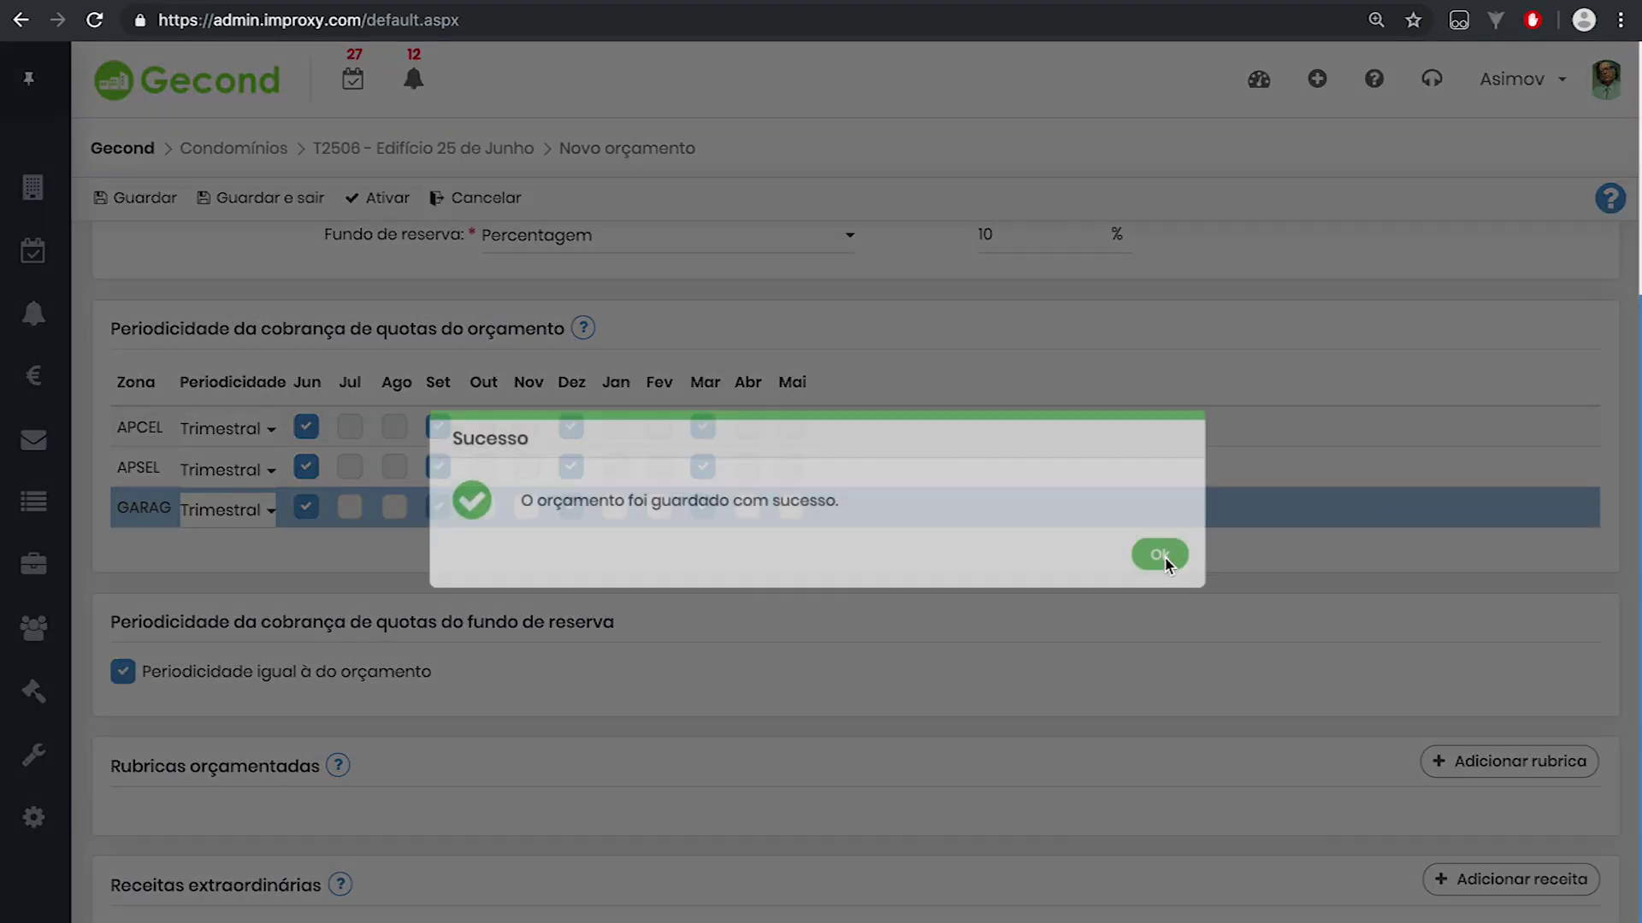
pyautogui.click(1196, 555)
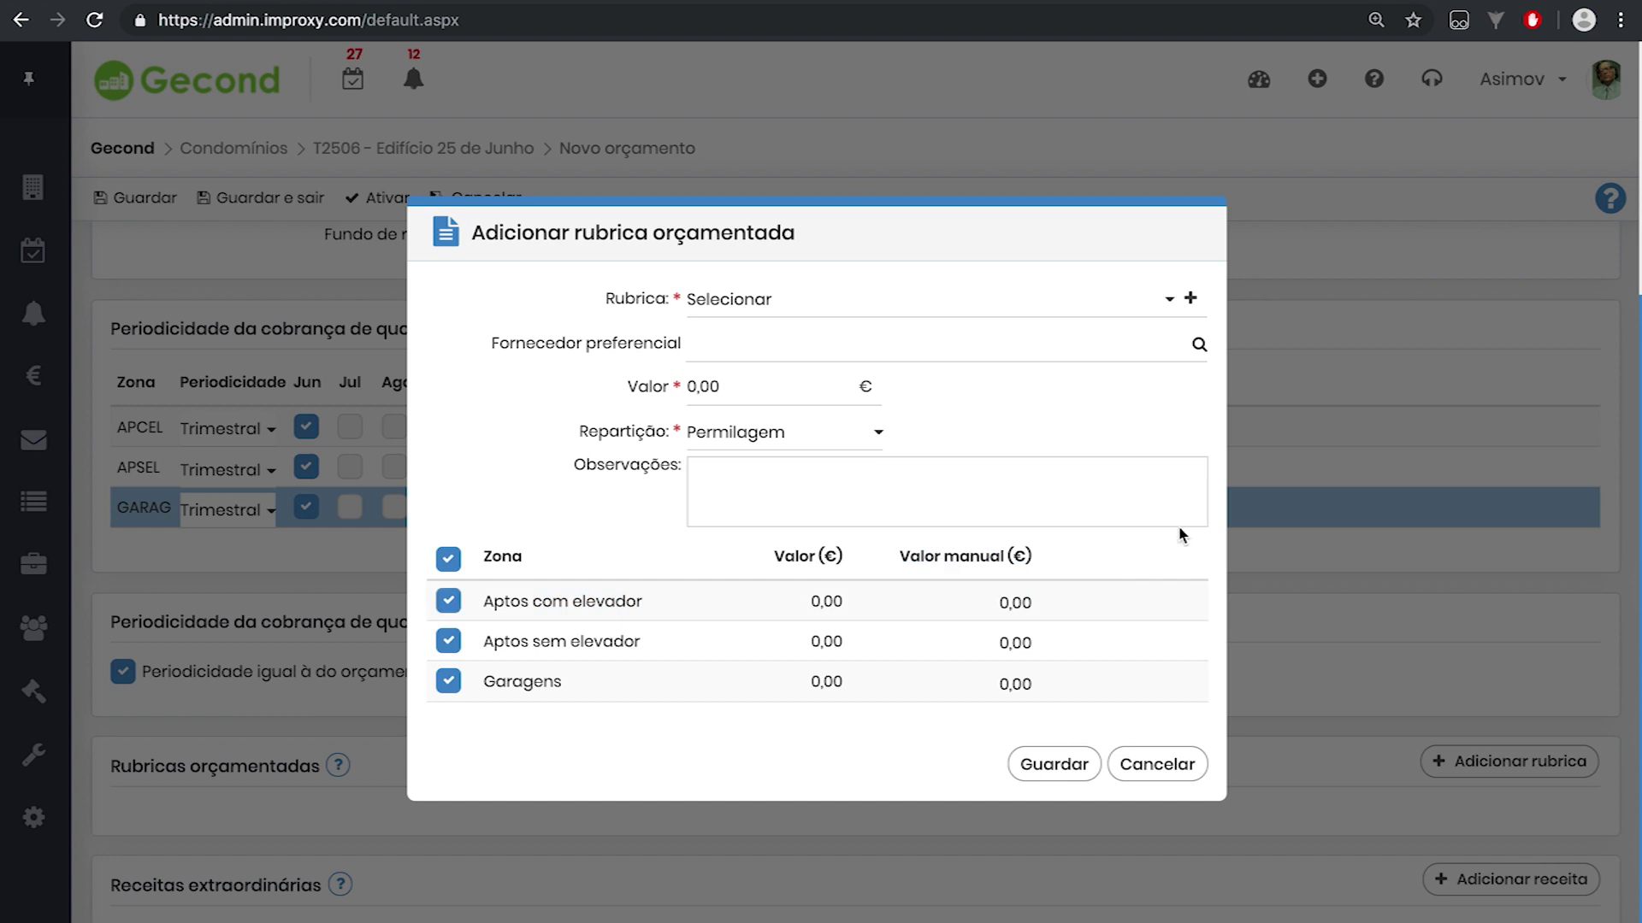
# Choose Administração - honorários as the rubrica of the new budgeted item.
pyautogui.click(1167, 315)
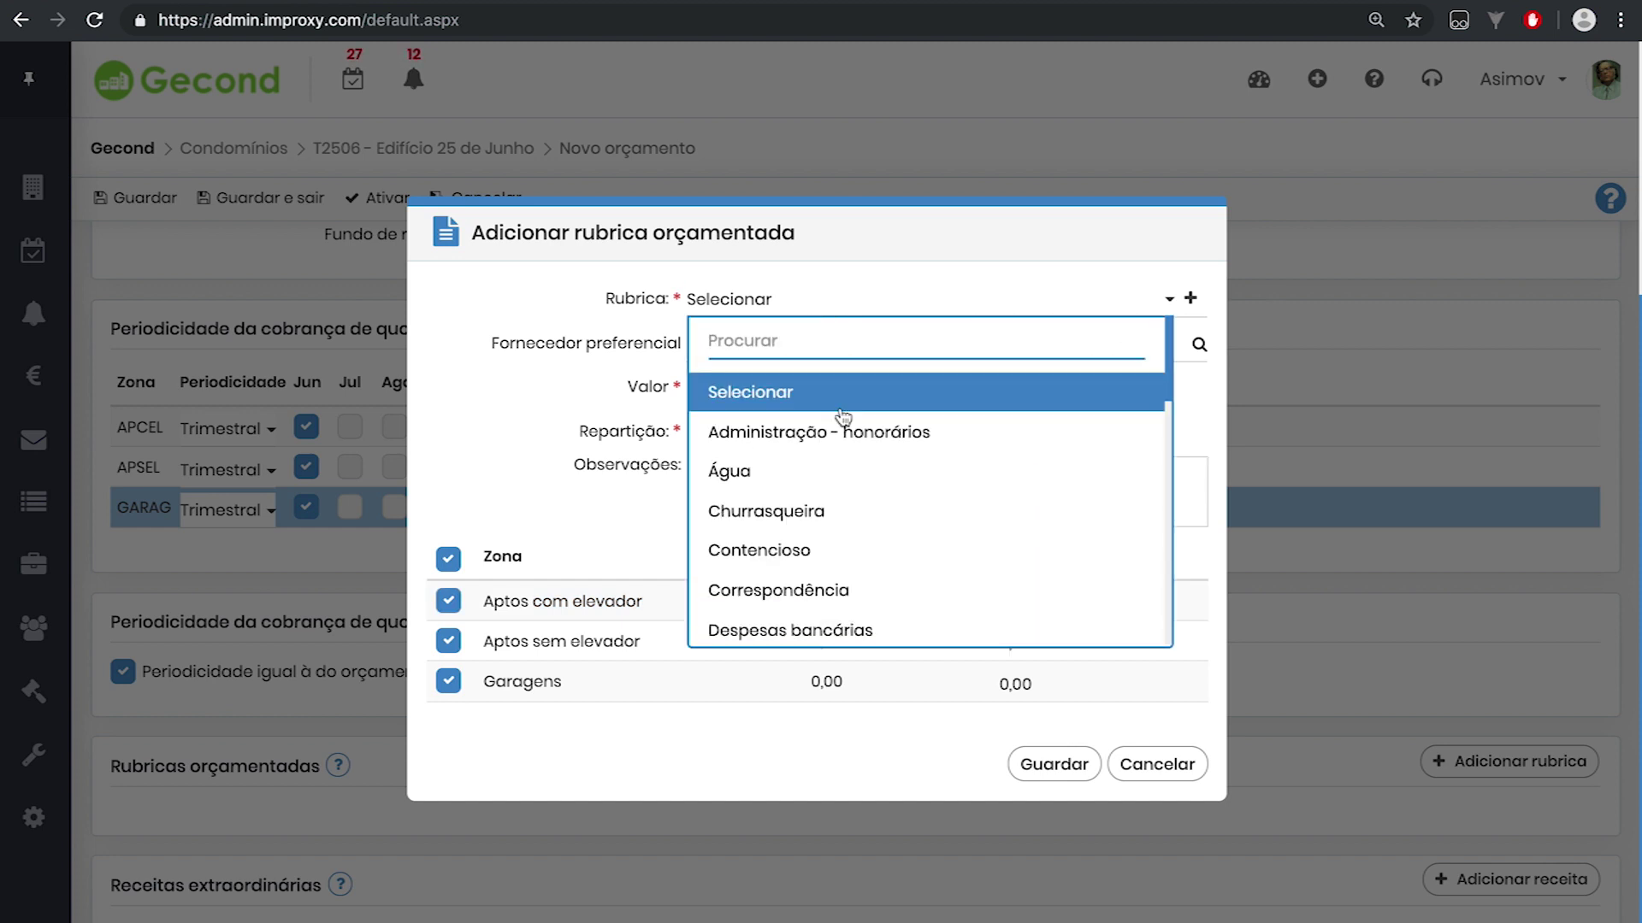
pyautogui.moveTo(1170, 395); pyautogui.dragTo(1174, 479)
pyautogui.click(1174, 478)
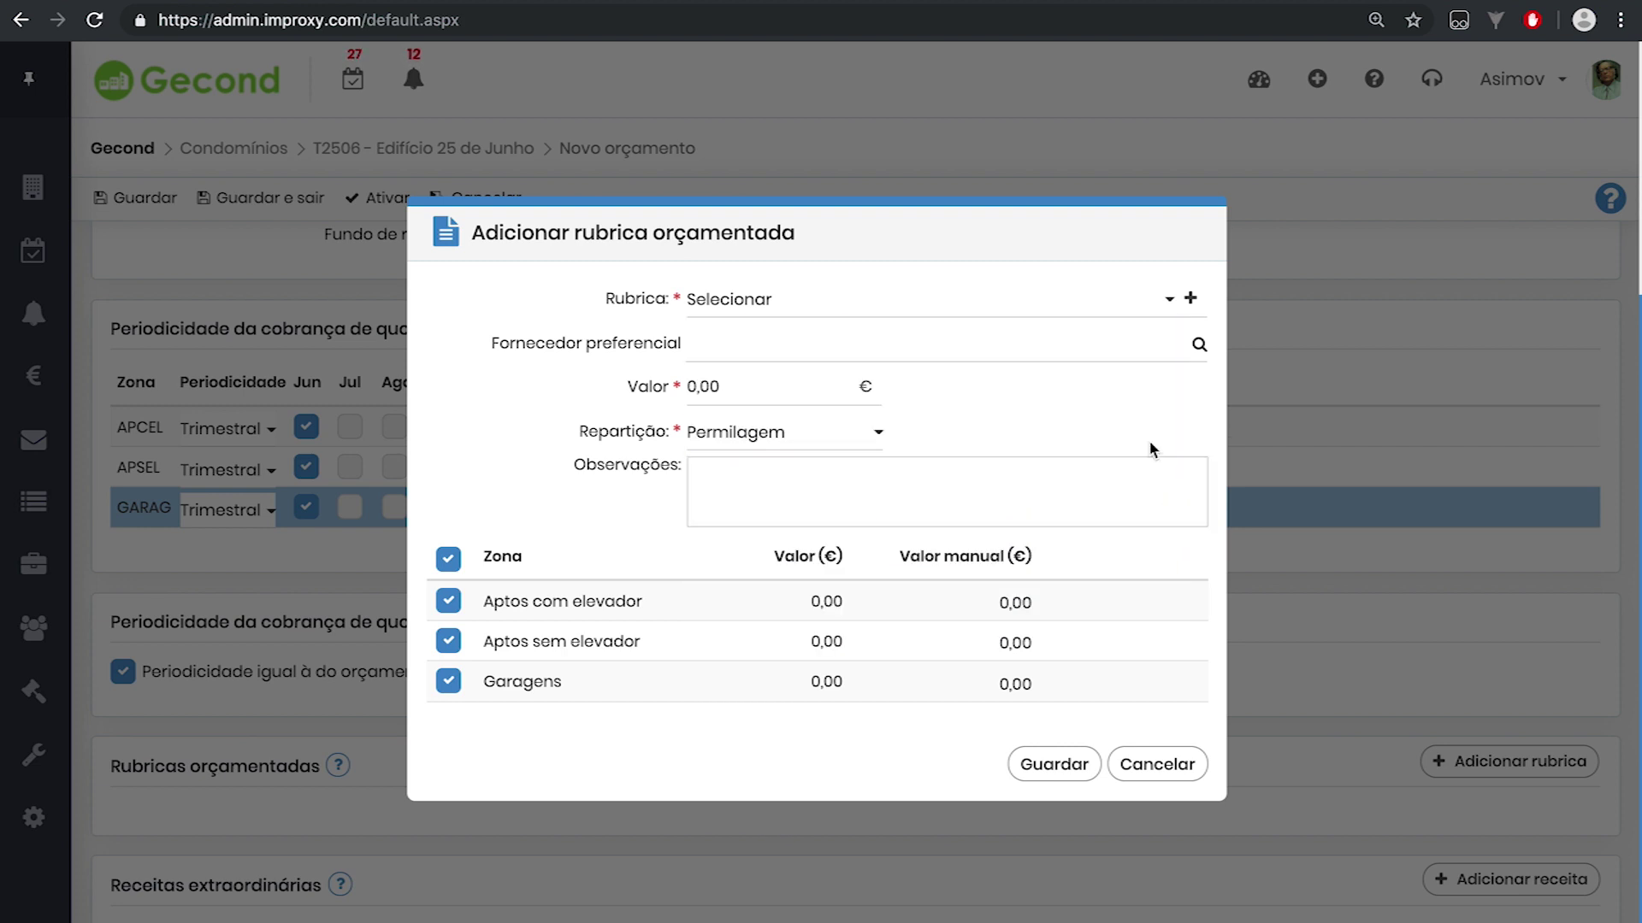
pyautogui.click(1160, 307)
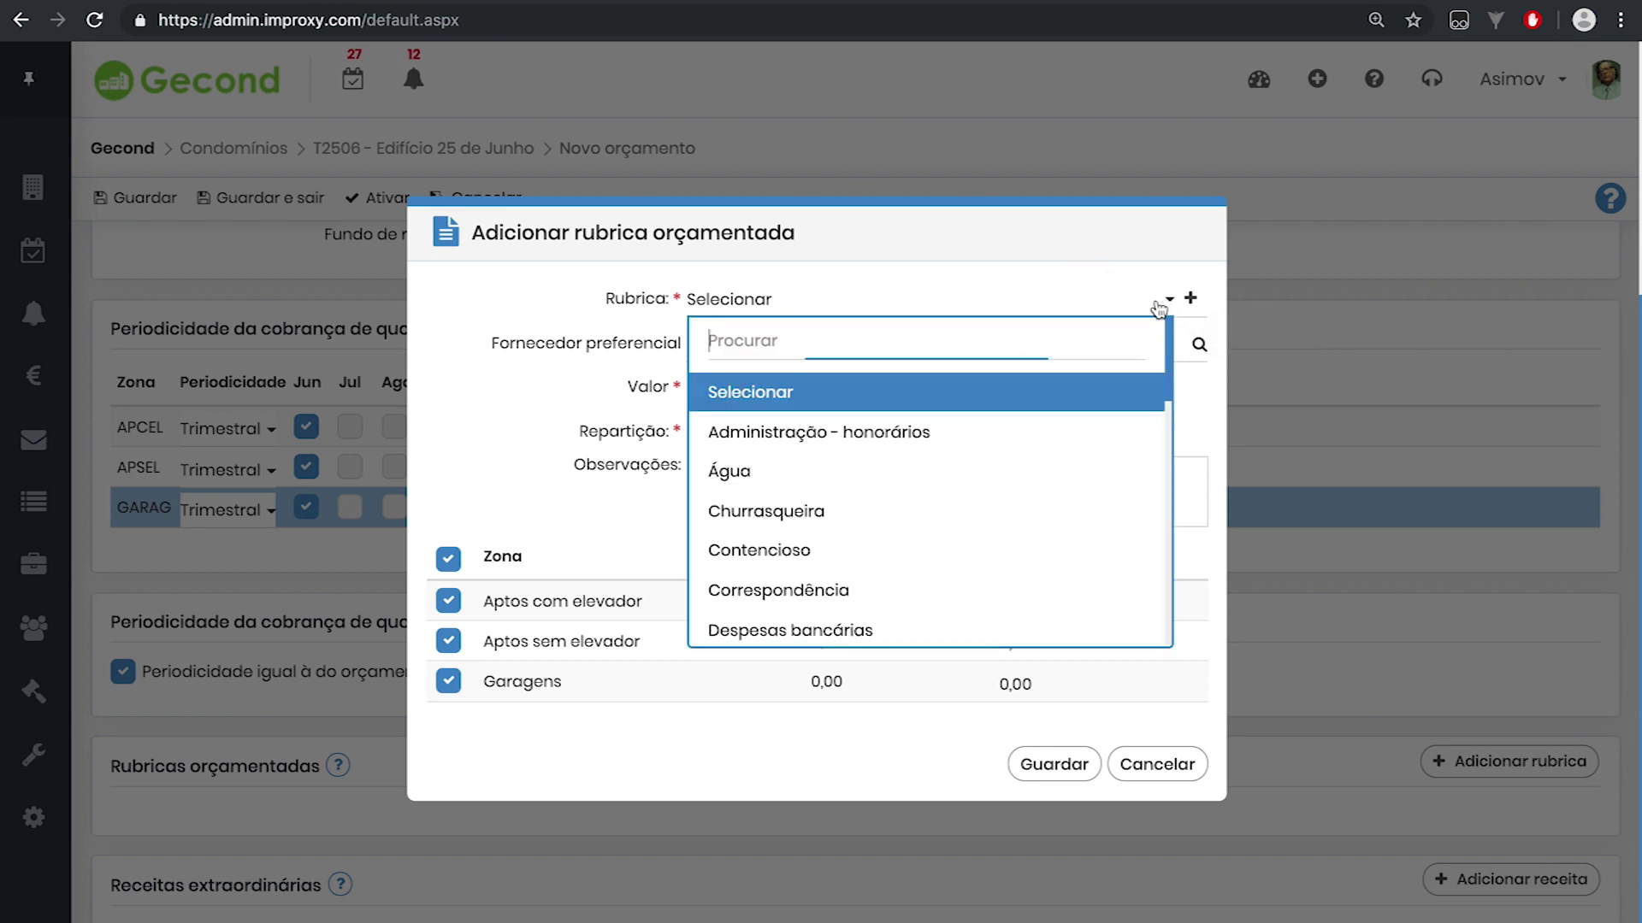
pyautogui.click(804, 433)
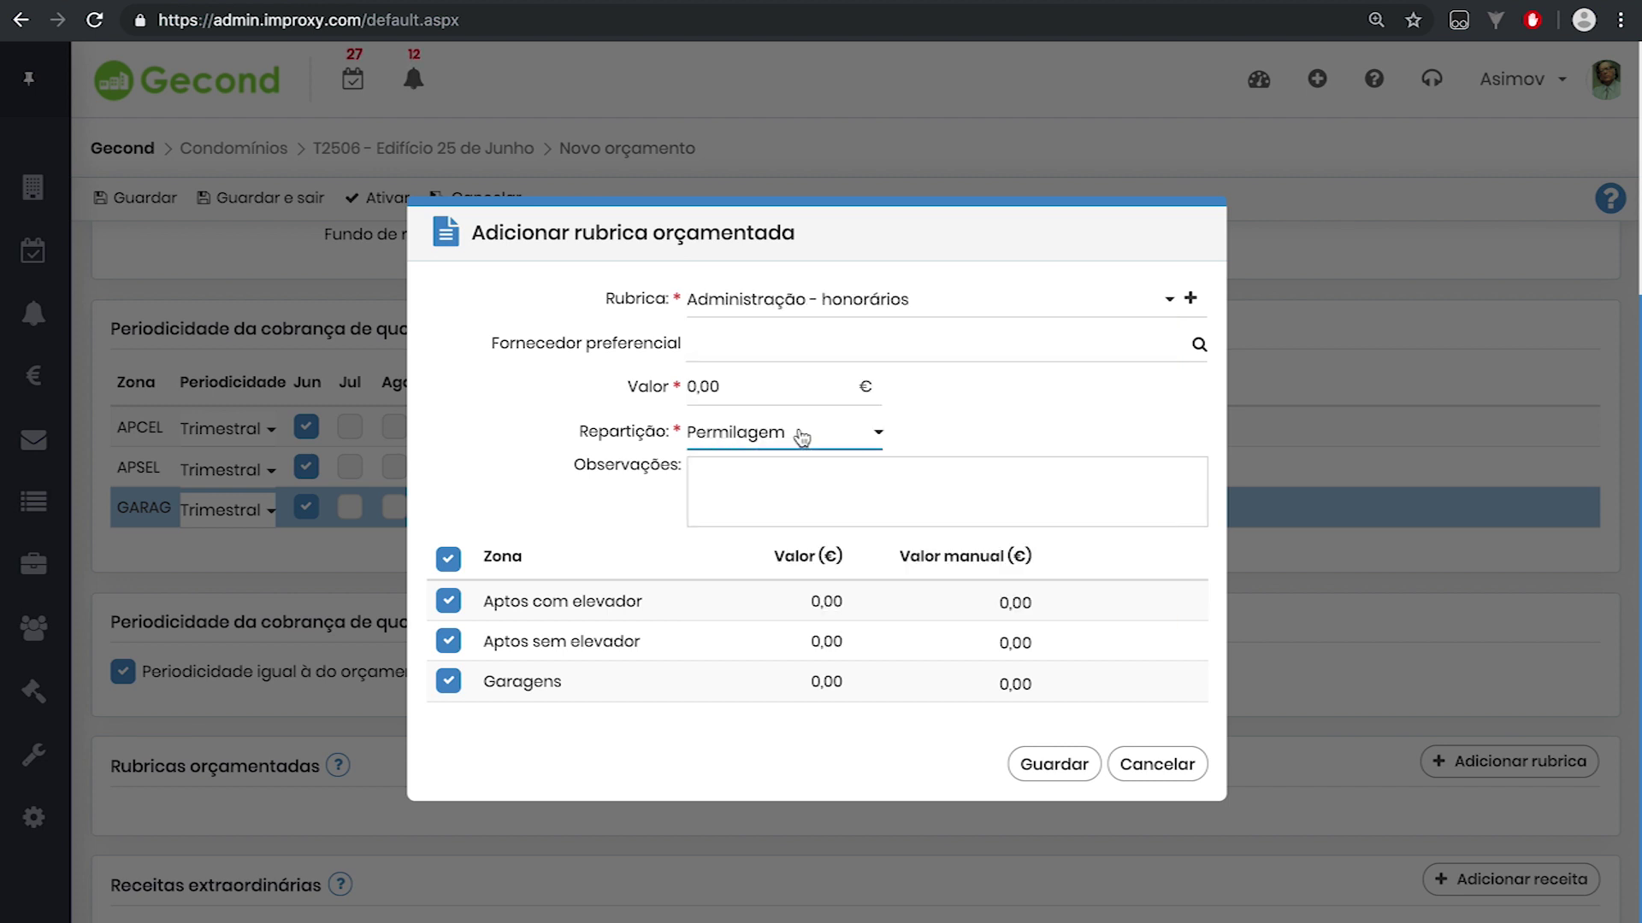
# Search the entities for "adm" and assign IMPROXY ADM CONDOMÍNIOS as the item's preferred supplier.
pyautogui.click(712, 344)
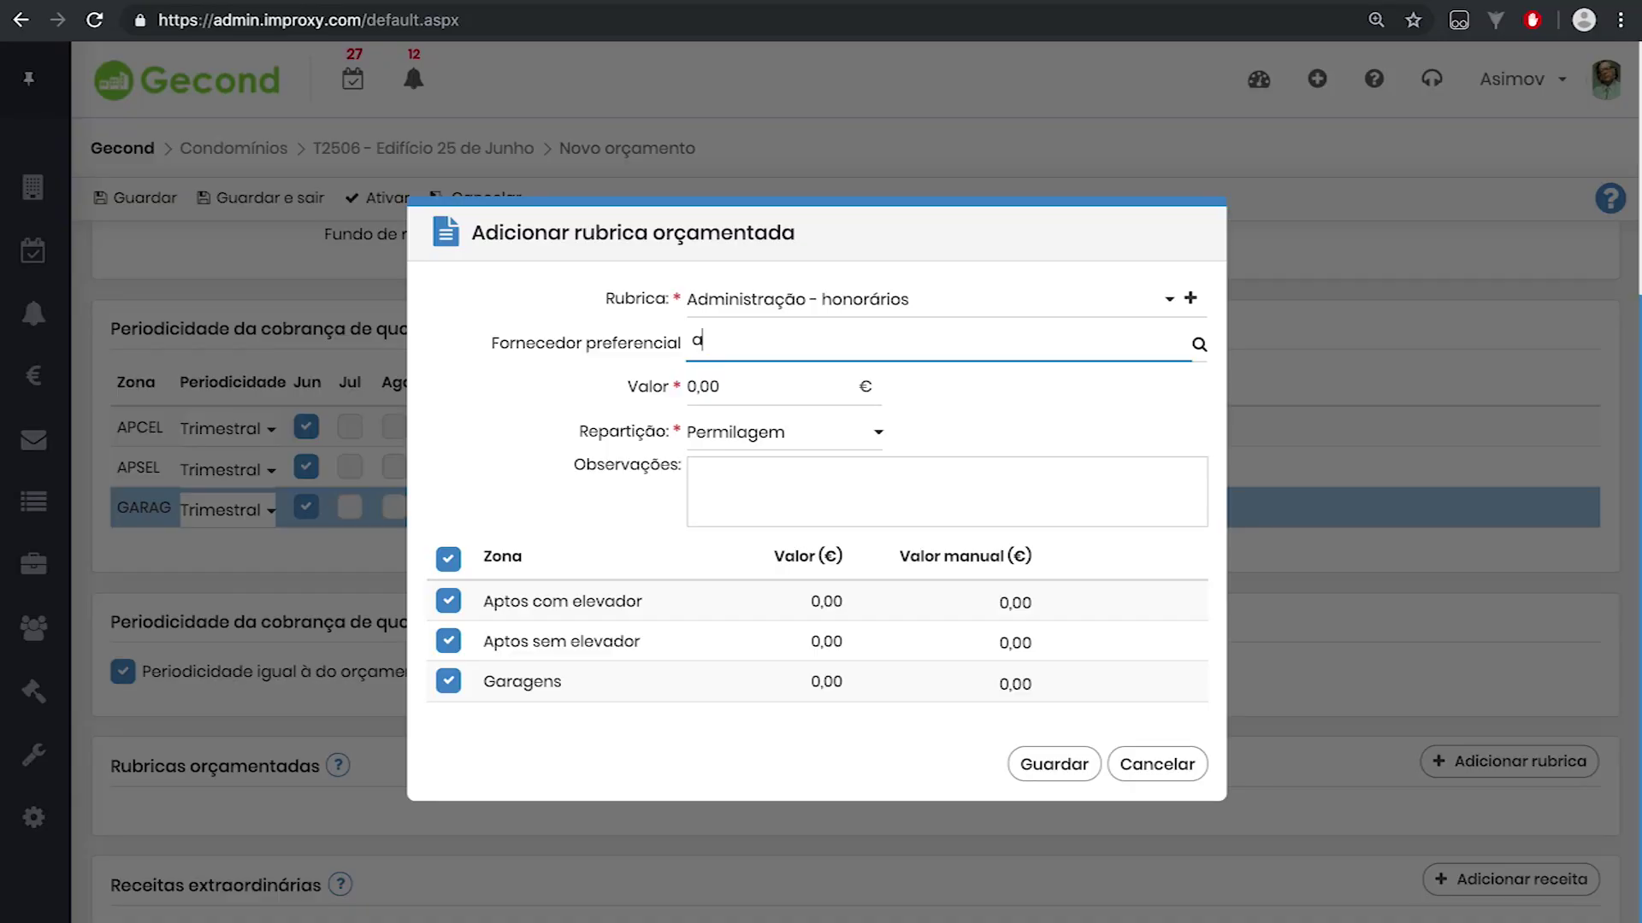
pyautogui.write('dm')
pyautogui.click(1199, 346)
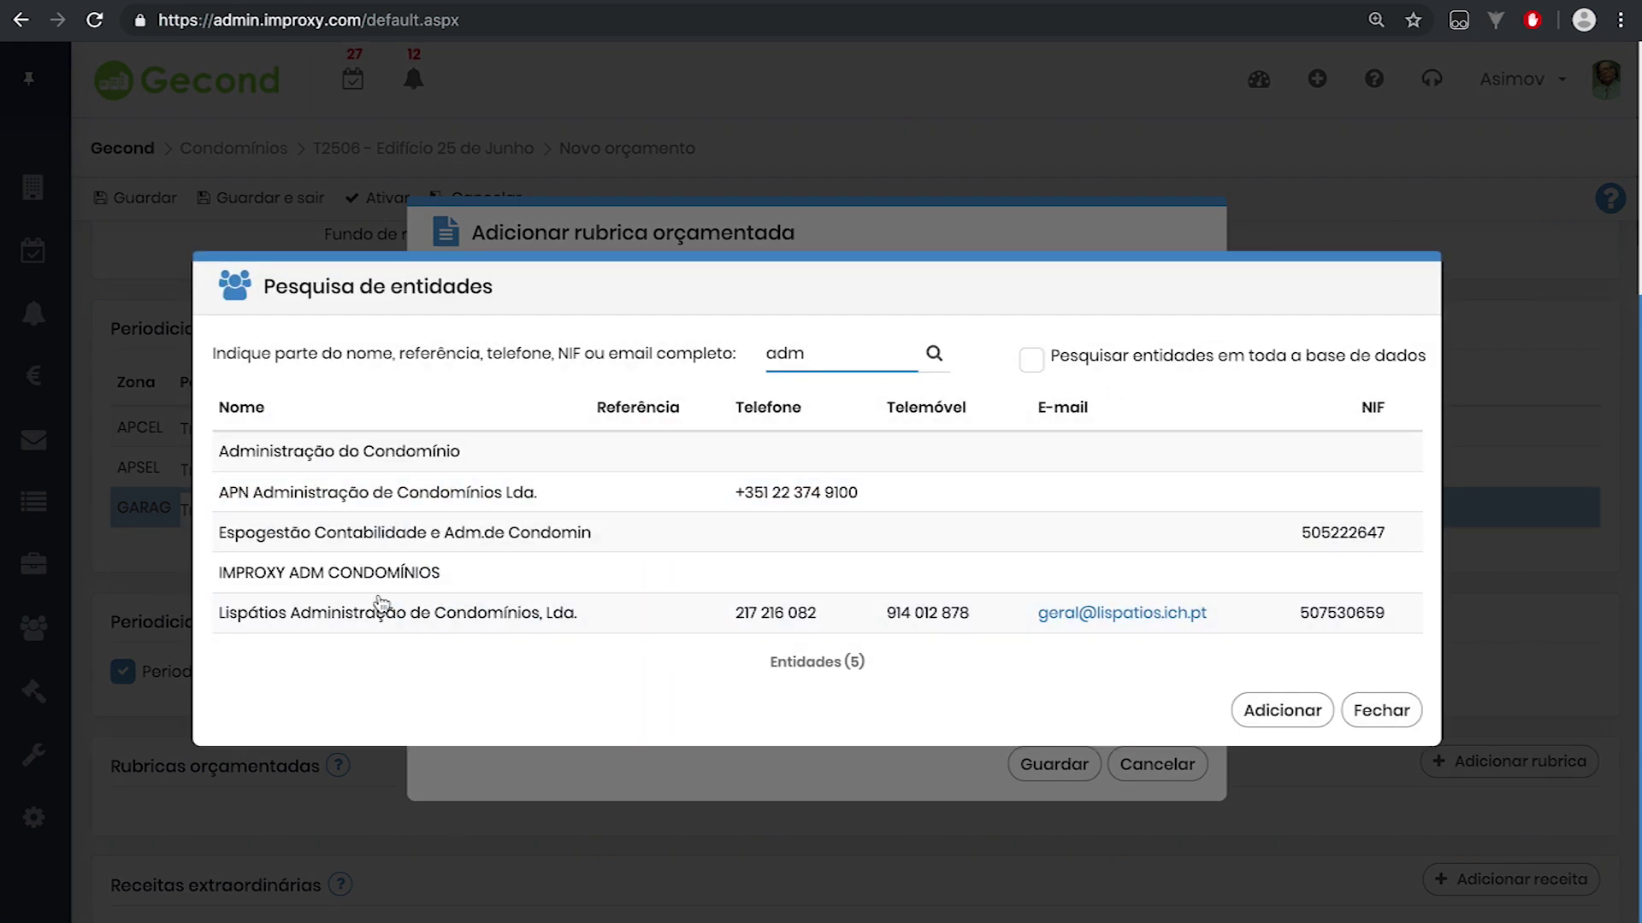
pyautogui.click(389, 585)
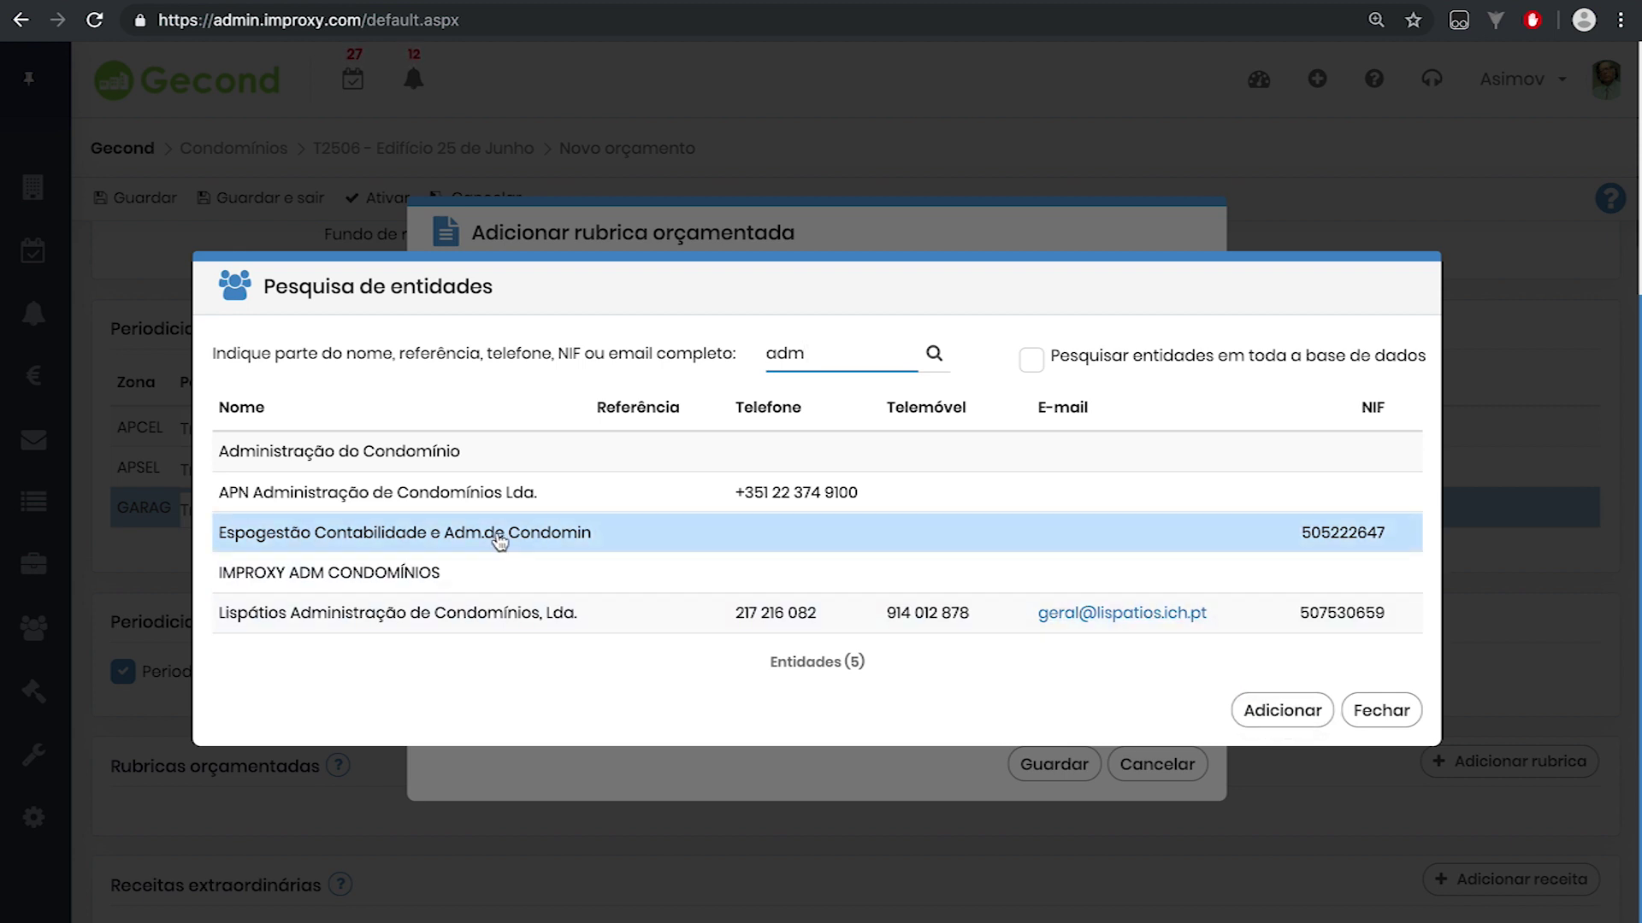
pyautogui.doubleClick(316, 581)
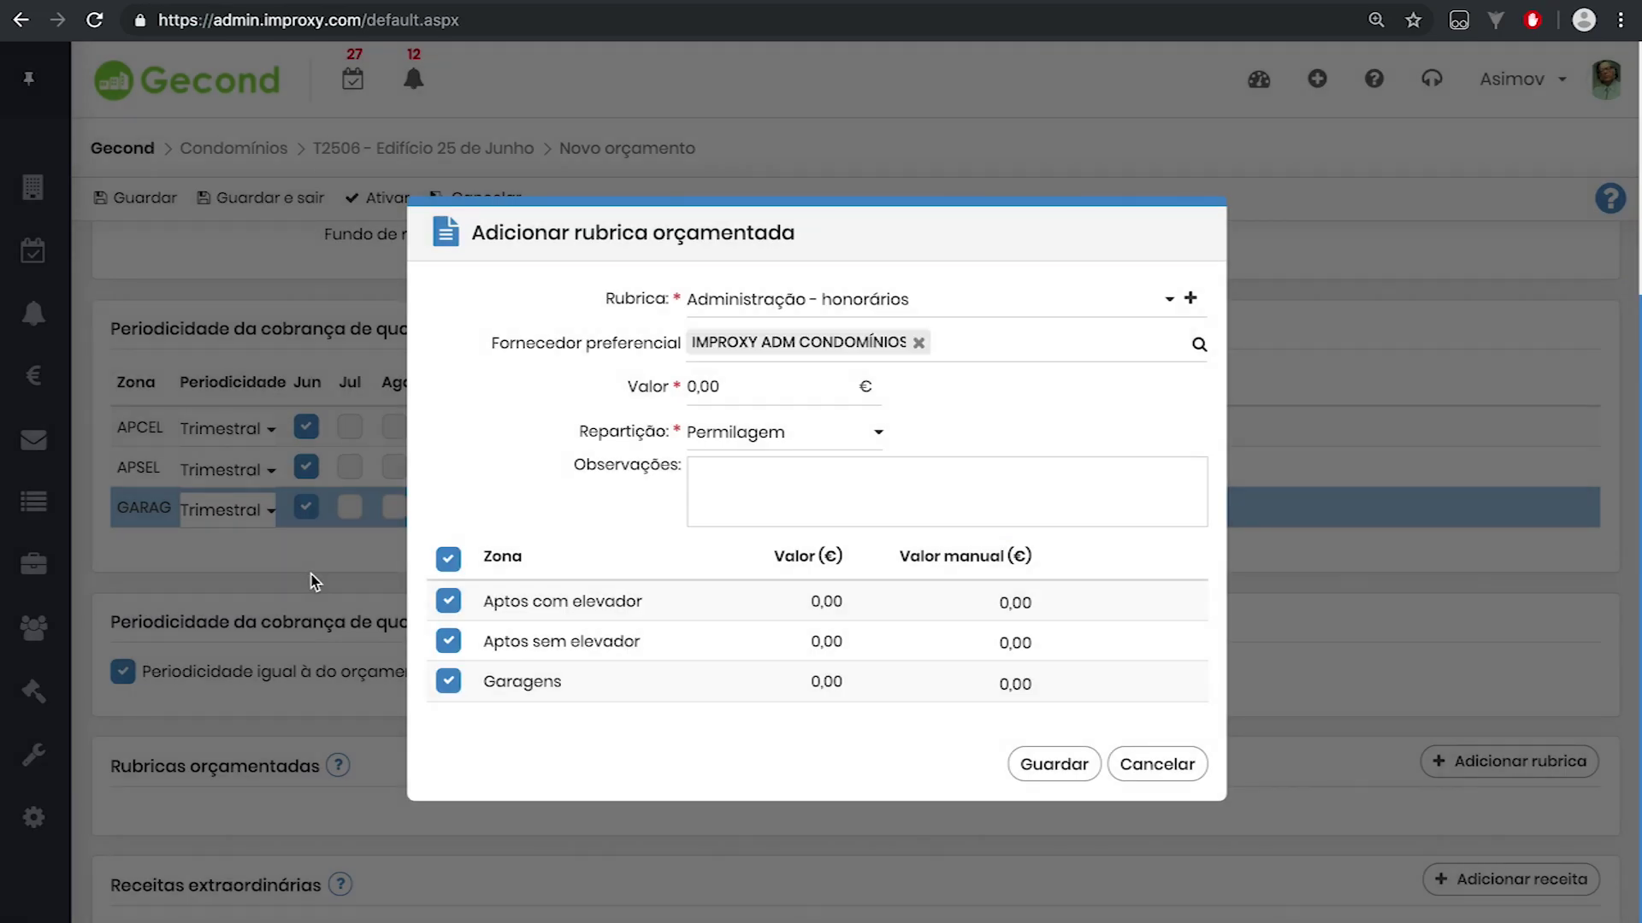
# Set the Administração - honorários item's value to 2.400,00 € and its repartição to Equitativa.
pyautogui.click(690, 388)
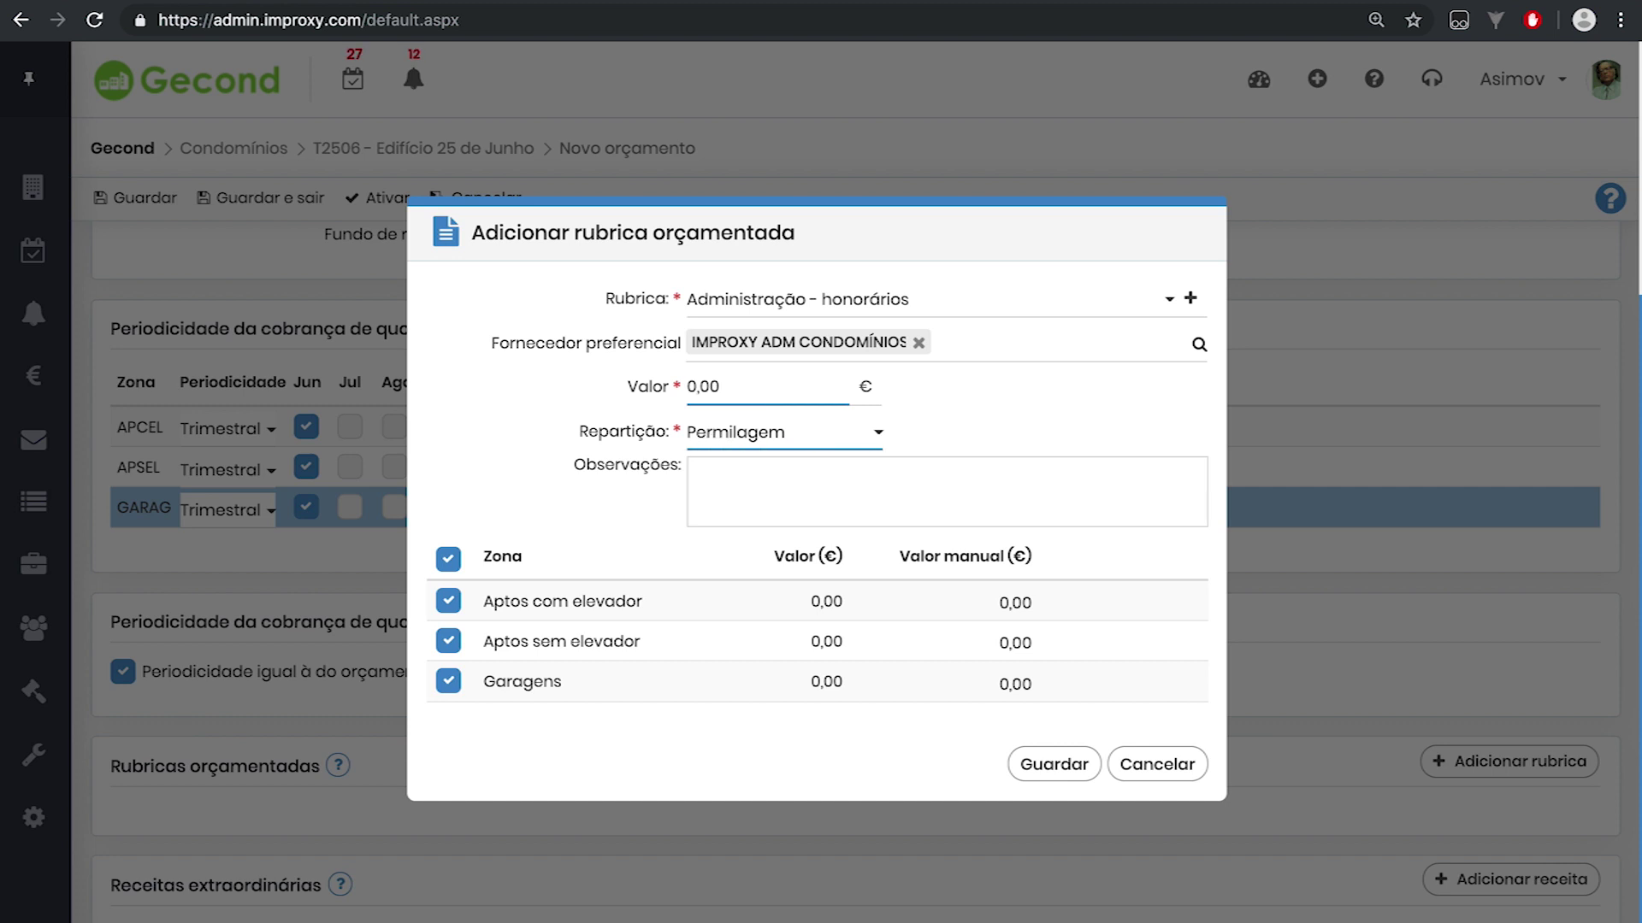
pyautogui.write('5')
pyautogui.press('BackSpace')
pyautogui.write('2.40')
pyautogui.click(880, 436)
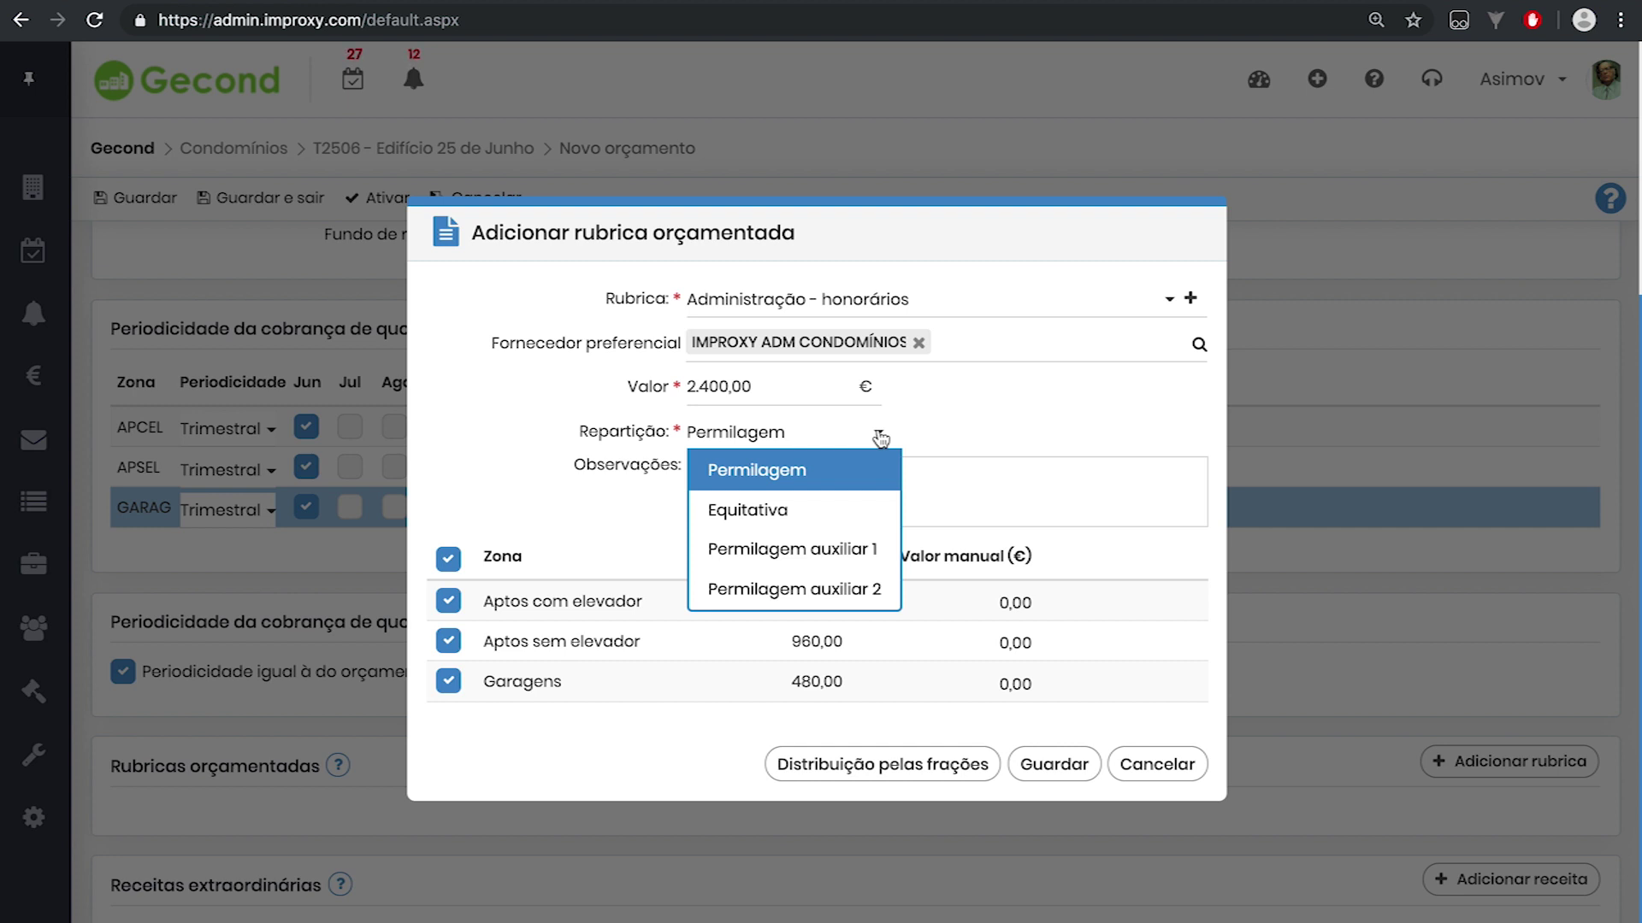
pyautogui.click(744, 511)
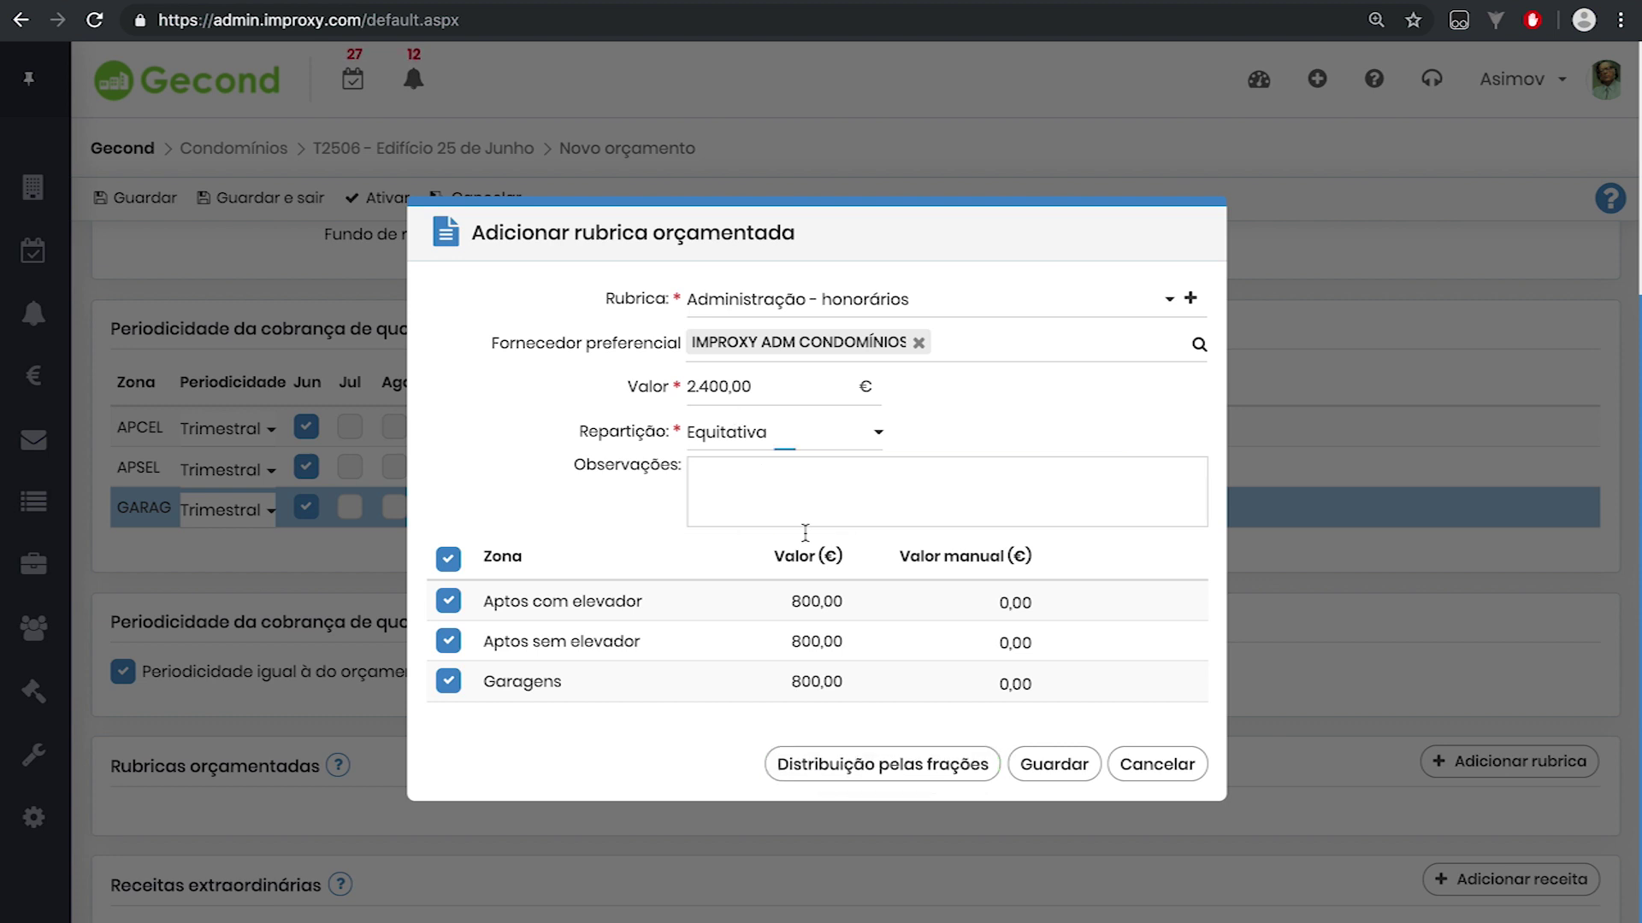
# Review the item's distribution across the fractions and save it, and widen the Rubrica column of the budgeted items table.
pyautogui.click(872, 761)
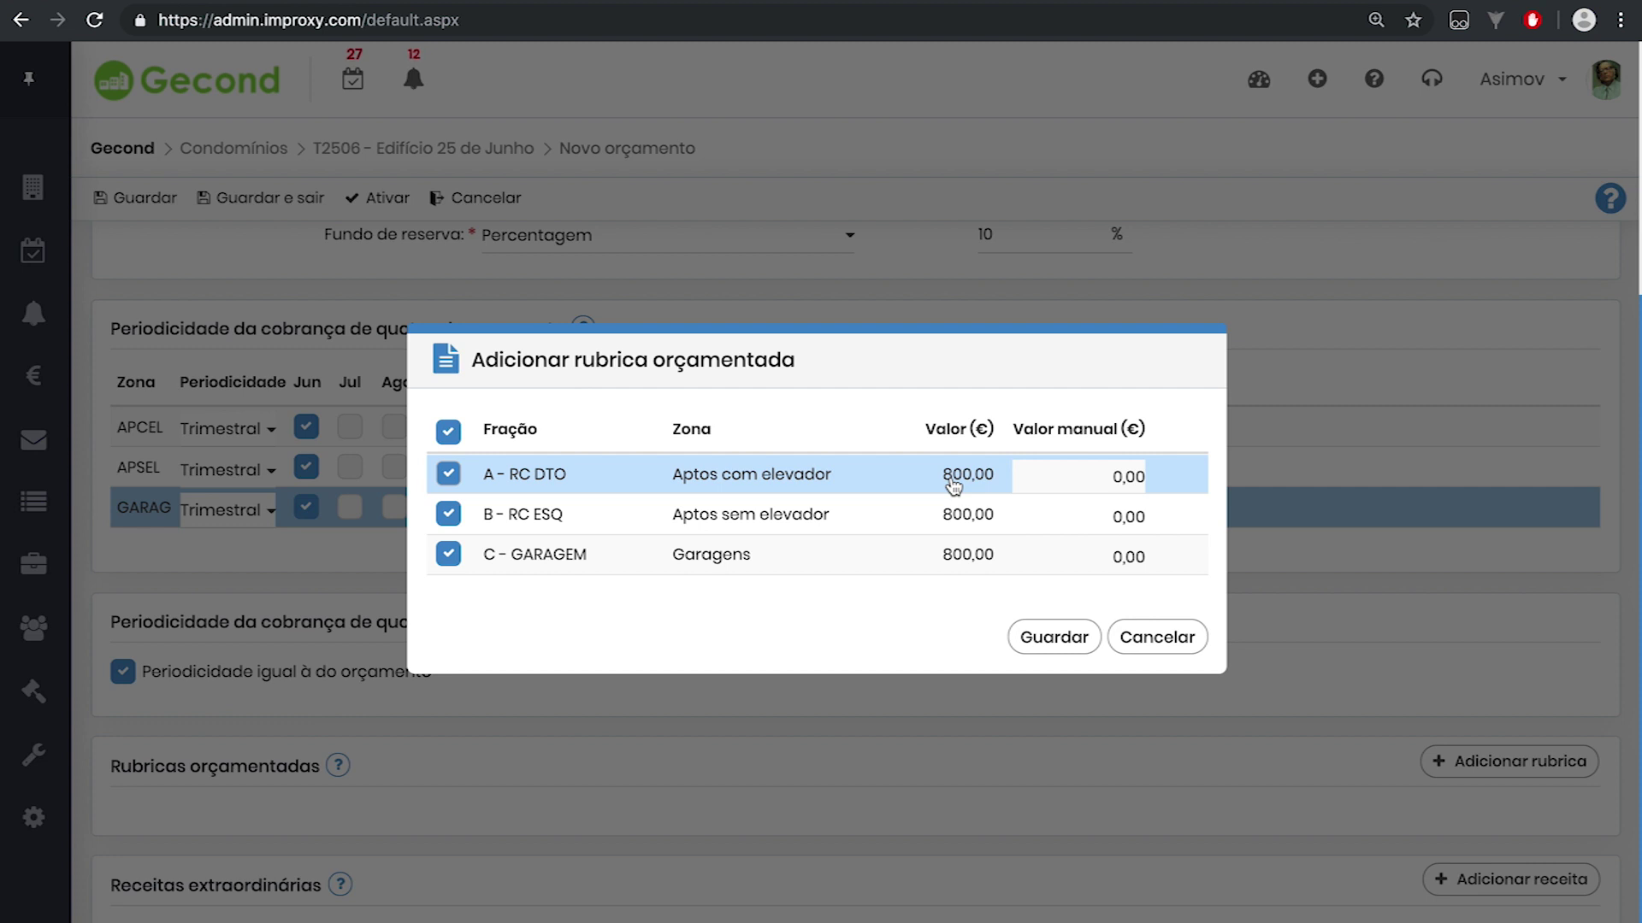
pyautogui.click(1079, 647)
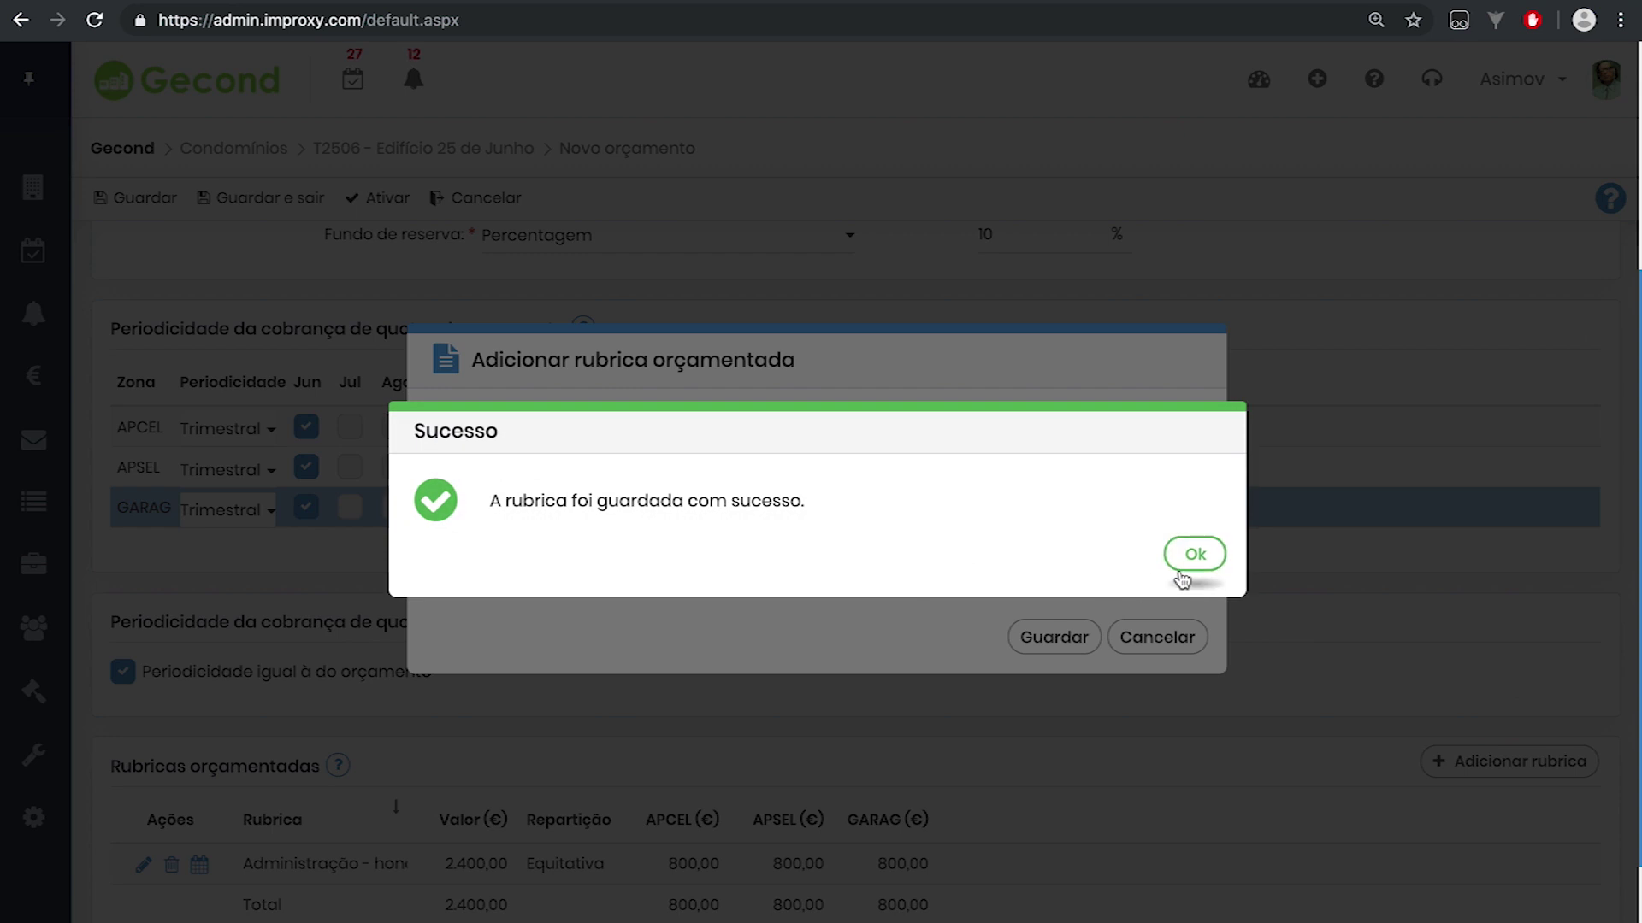
pyautogui.click(1183, 569)
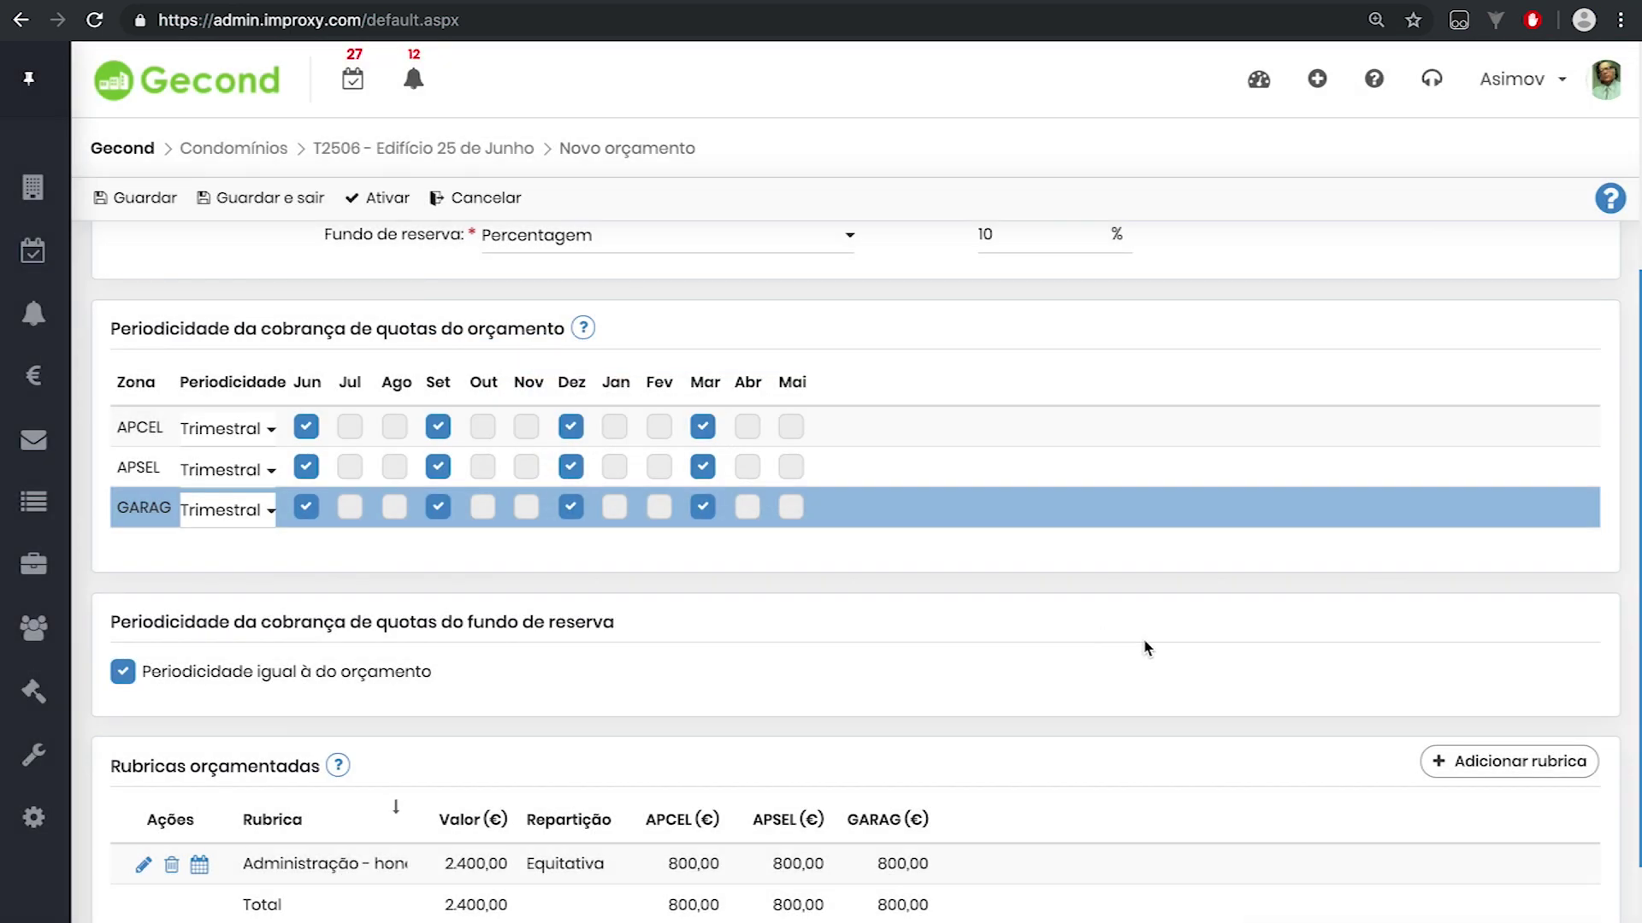
pyautogui.moveTo(404, 824); pyautogui.dragTo(501, 823)
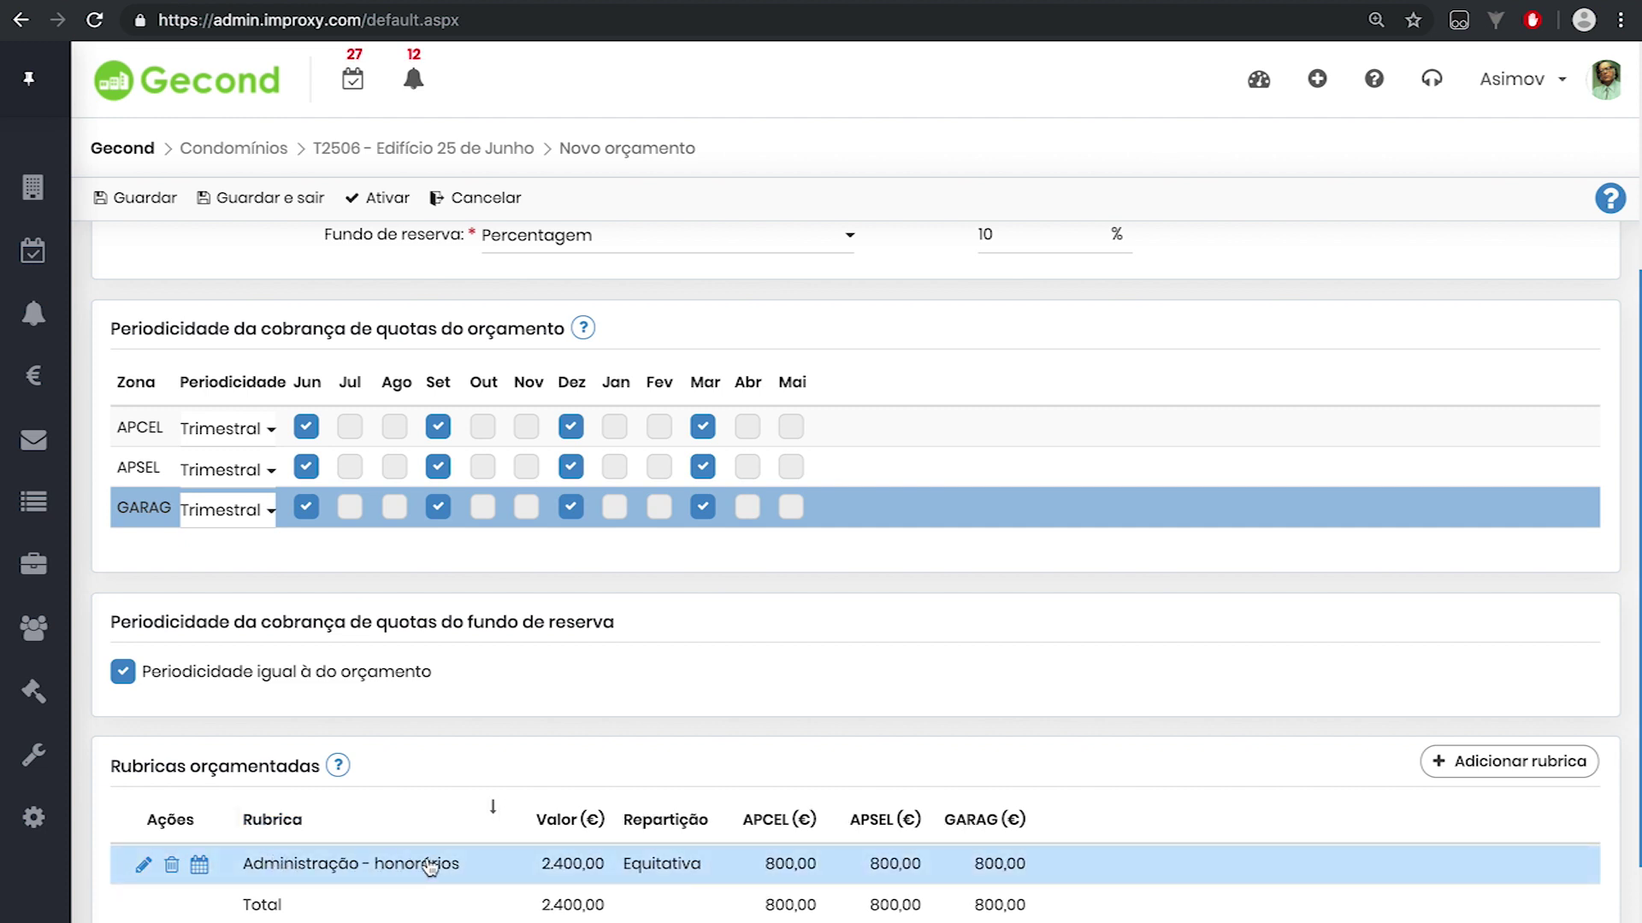
# Start another budgeted item with the rubrica Água and assign Águas de Gaia, EM as its preferred supplier.
pyautogui.click(1474, 761)
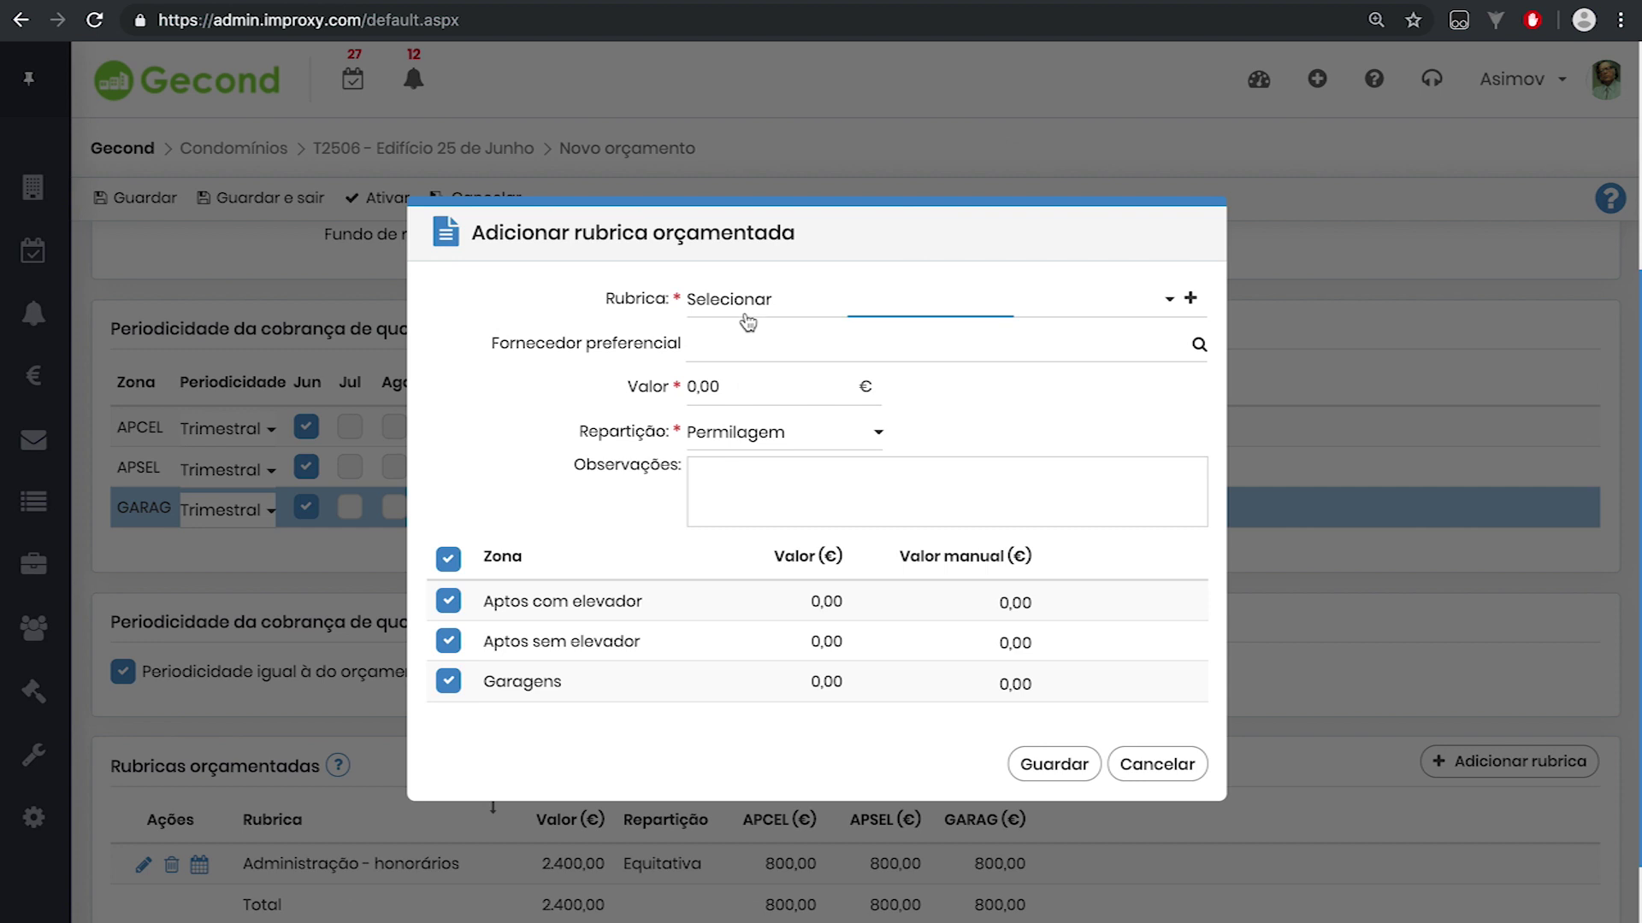
pyautogui.click(736, 308)
pyautogui.click(765, 470)
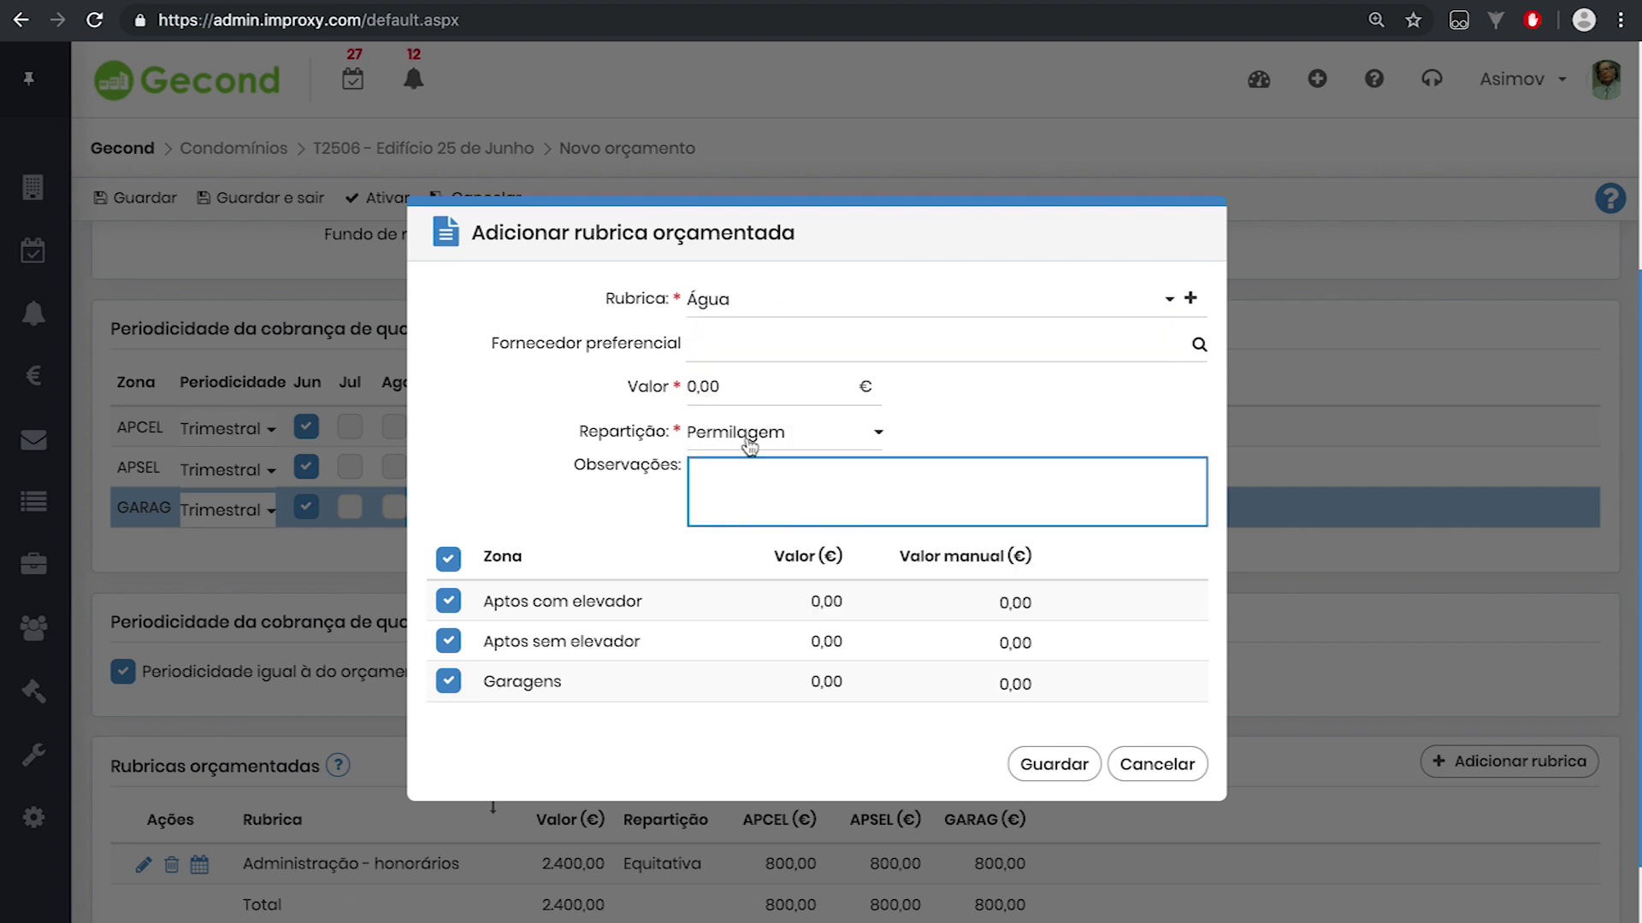
pyautogui.click(749, 349)
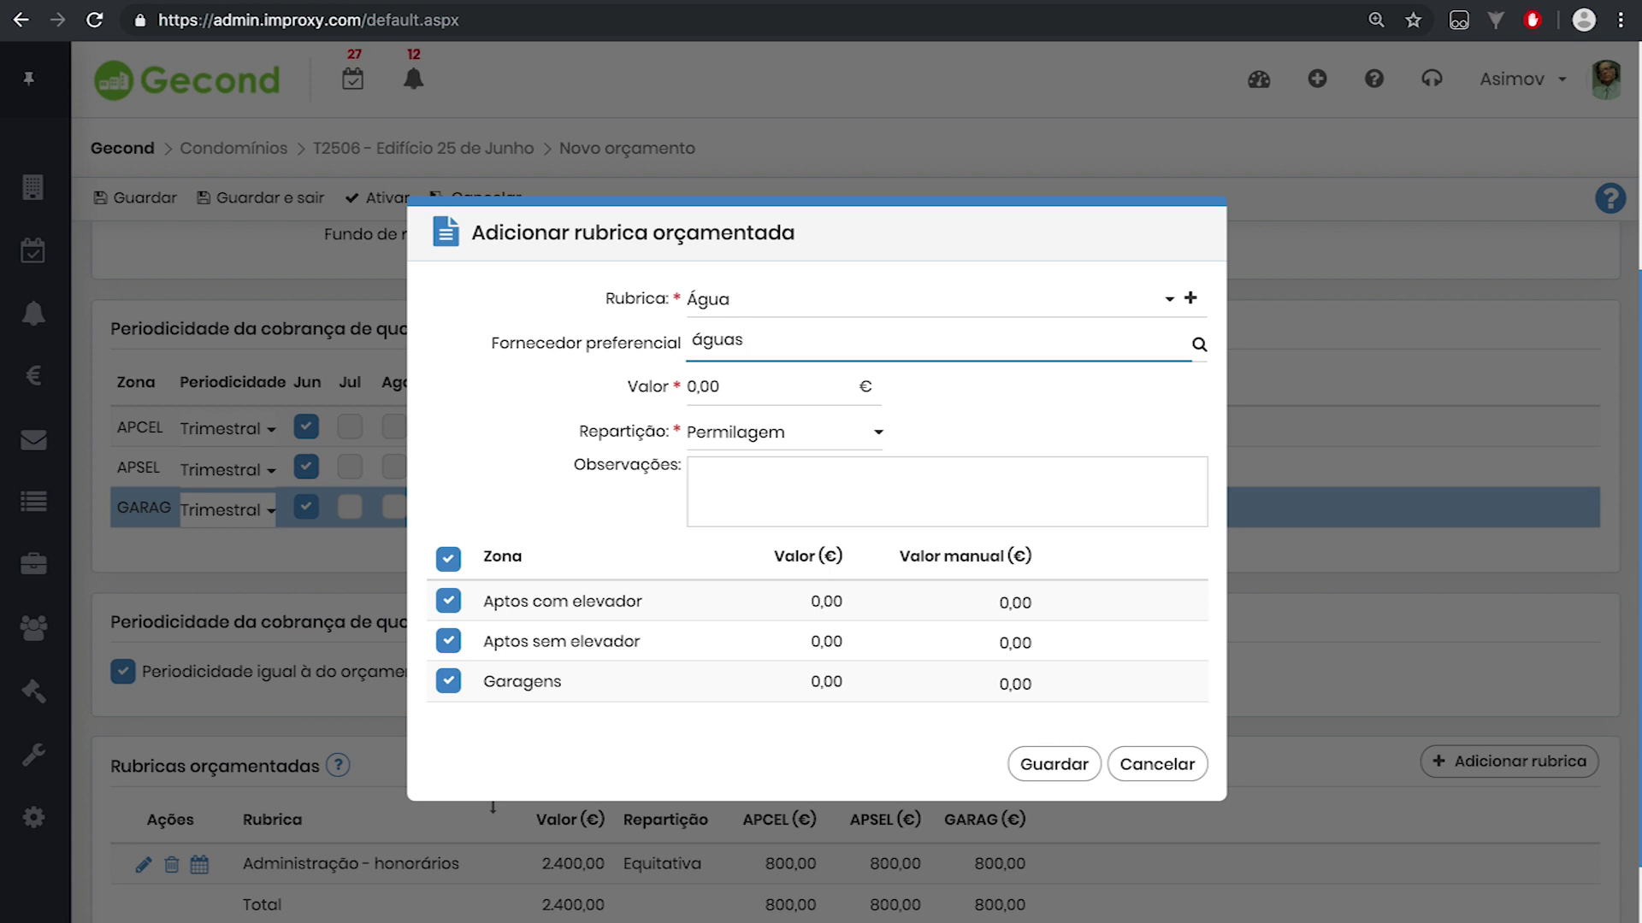
pyautogui.click(1200, 345)
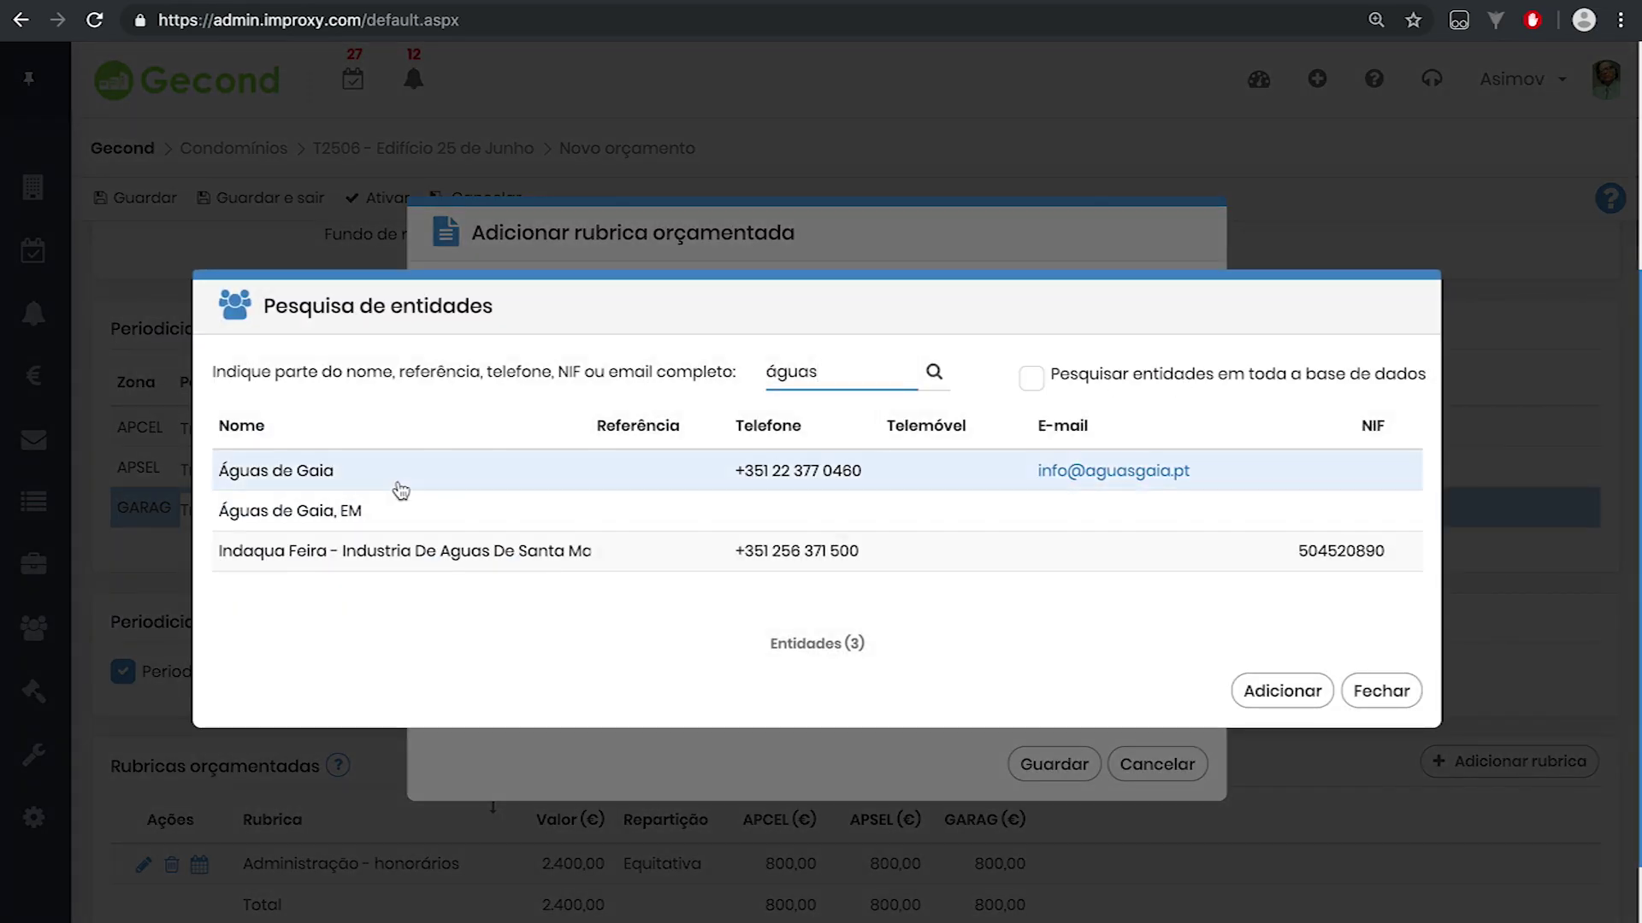
pyautogui.doubleClick(310, 515)
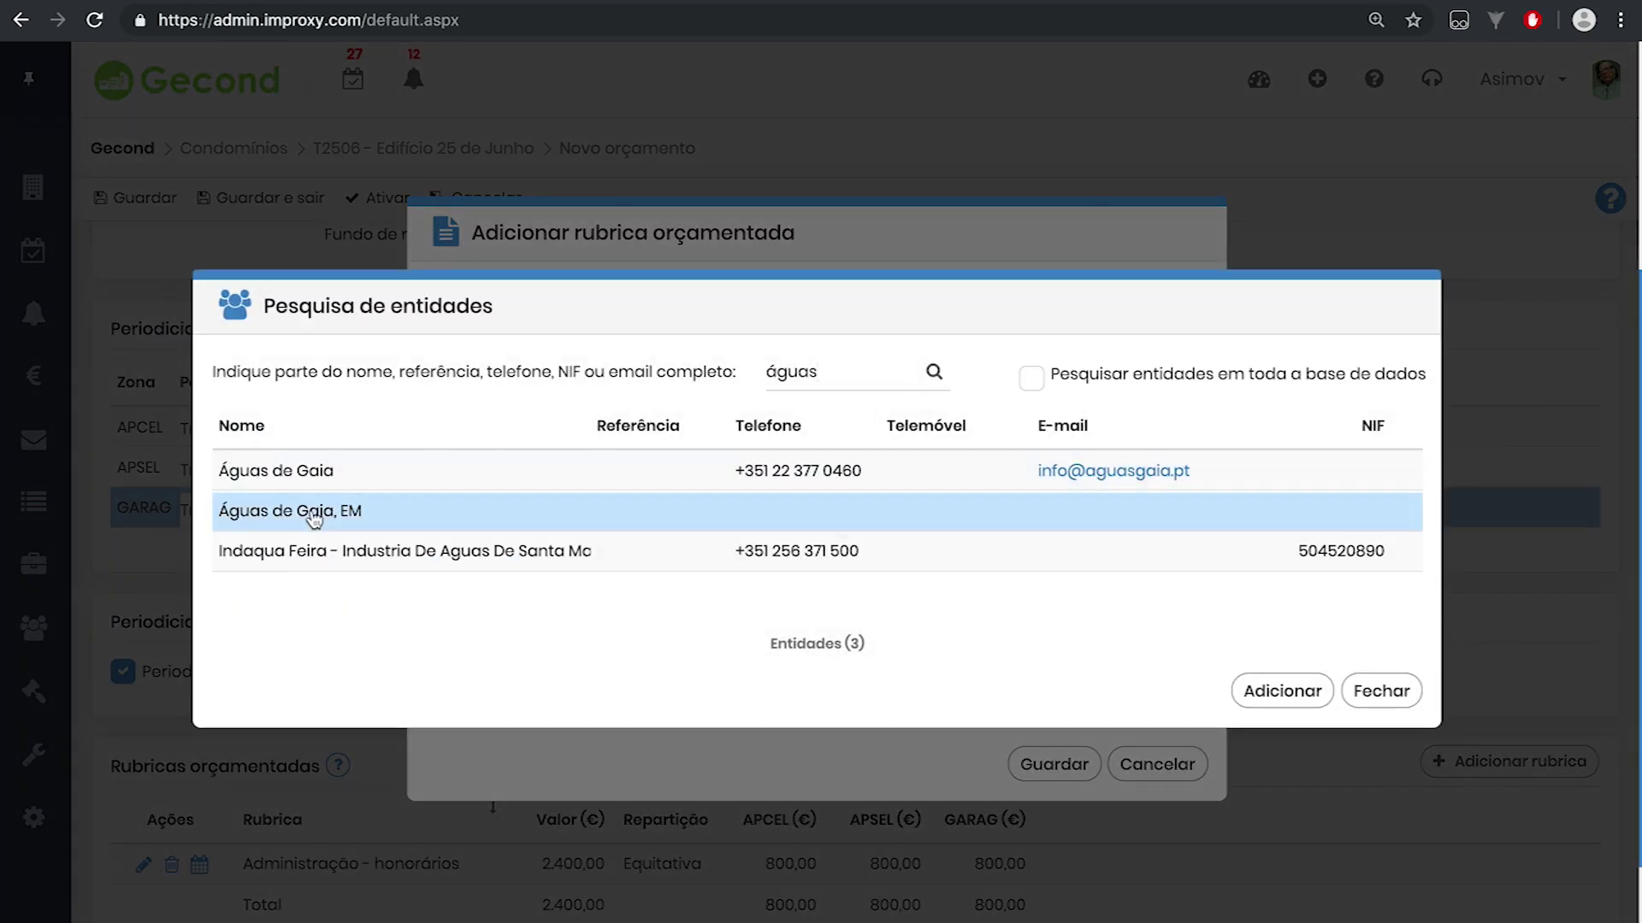
# Set the Água item's value to 200,00 €, exclude the Garagens zone from it and save the item.
pyautogui.moveTo(727, 390); pyautogui.dragTo(681, 399)
pyautogui.write('200')
pyautogui.click(762, 476)
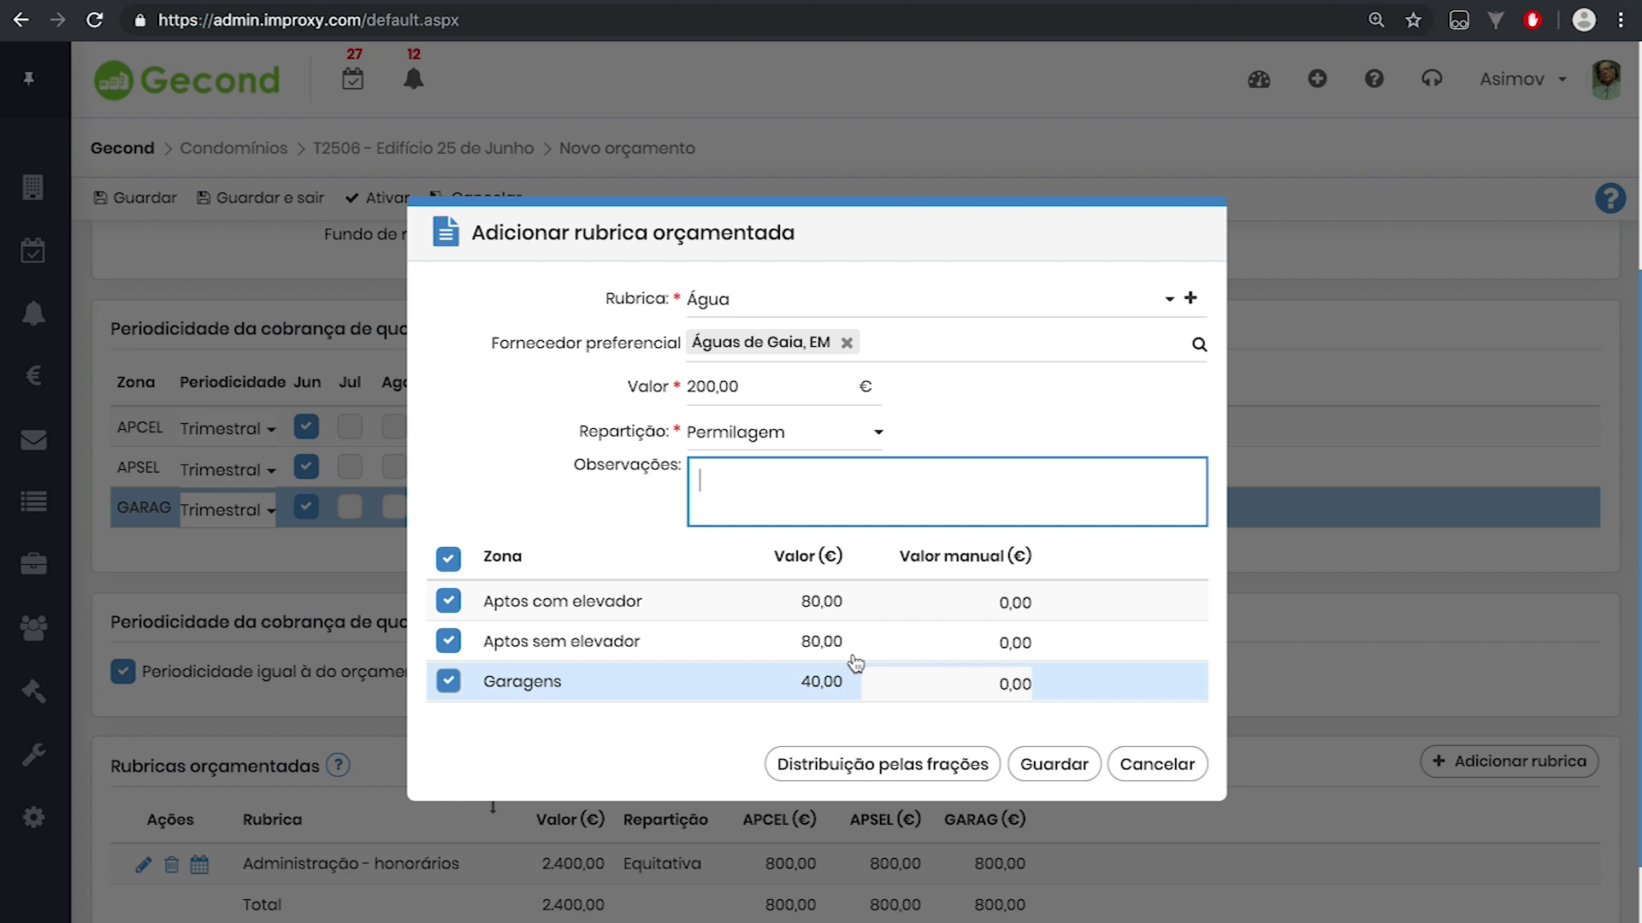
pyautogui.click(449, 684)
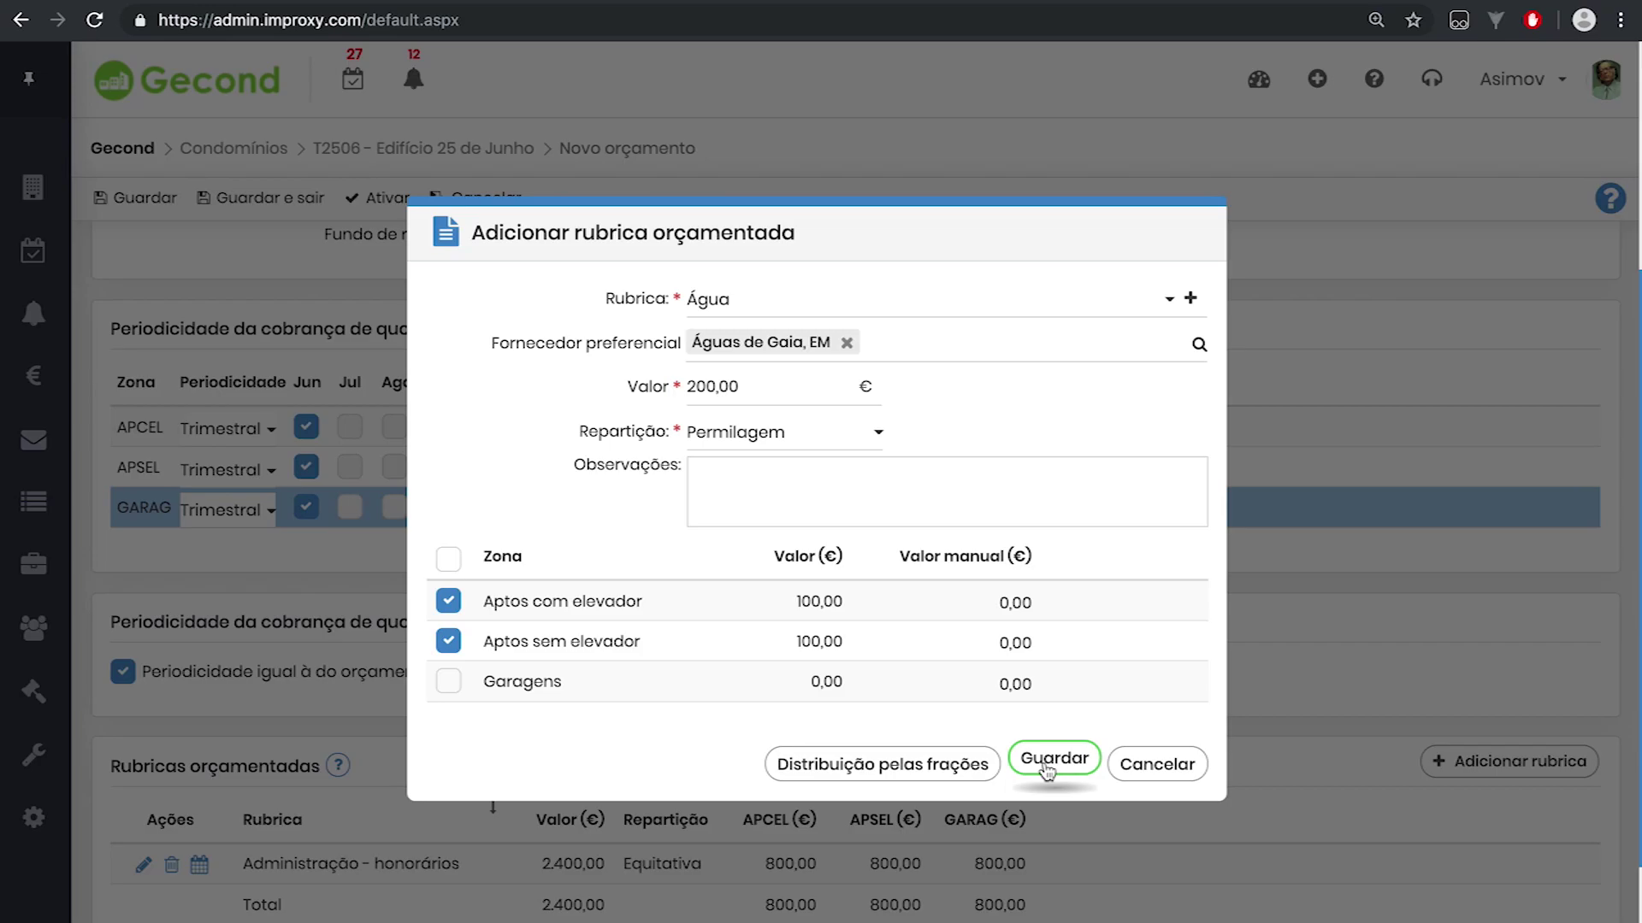
pyautogui.click(1053, 764)
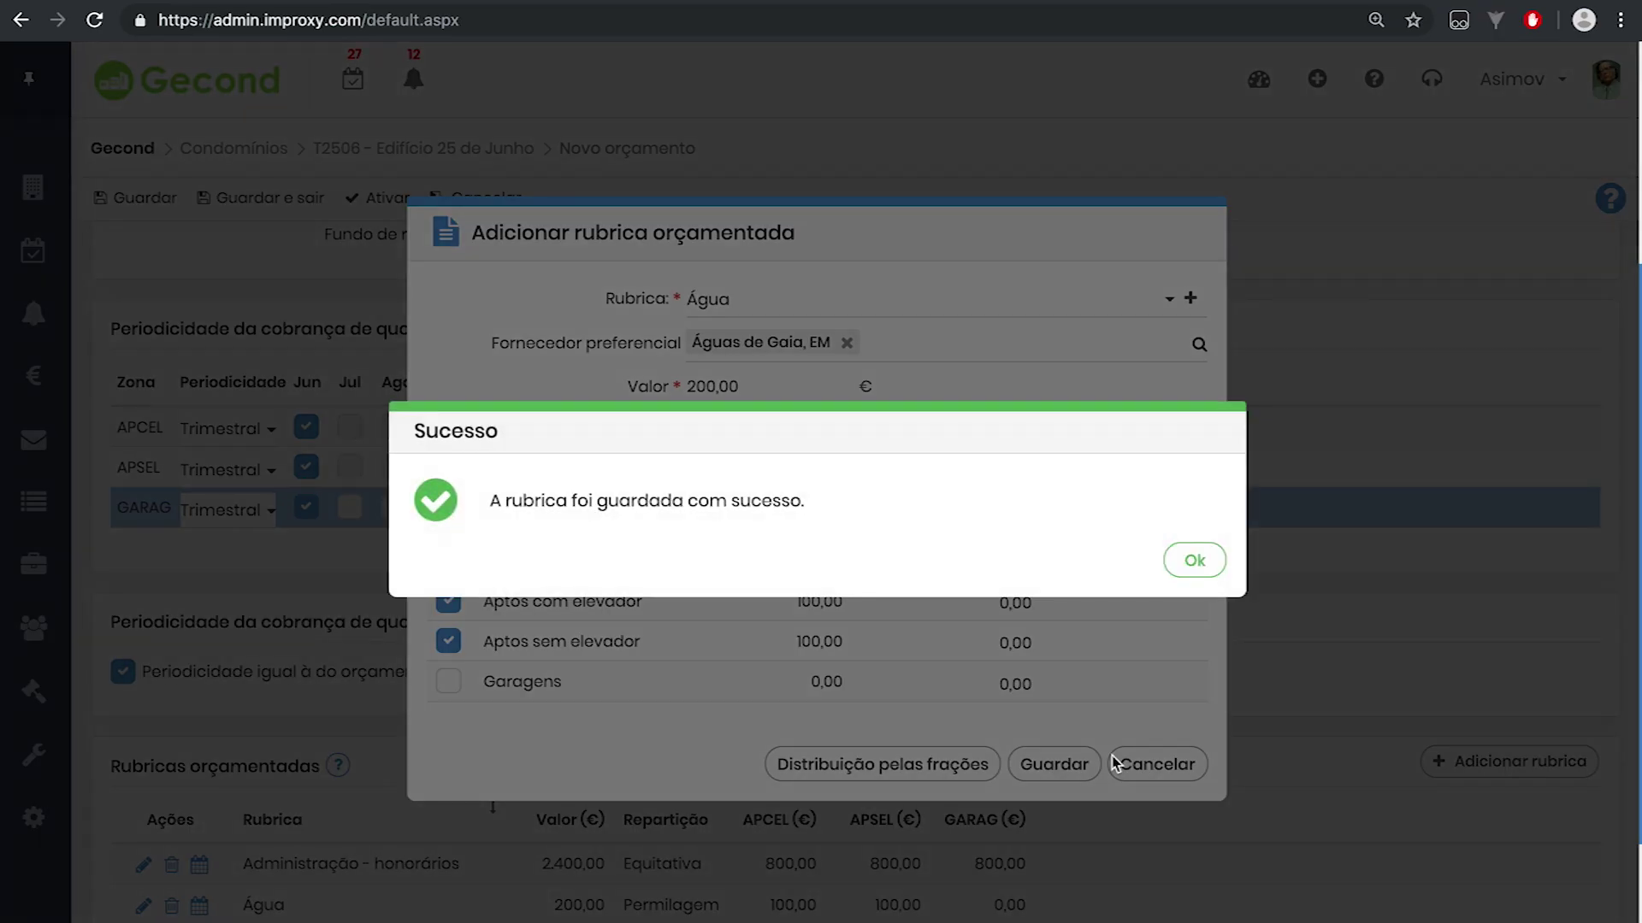
pyautogui.click(1207, 578)
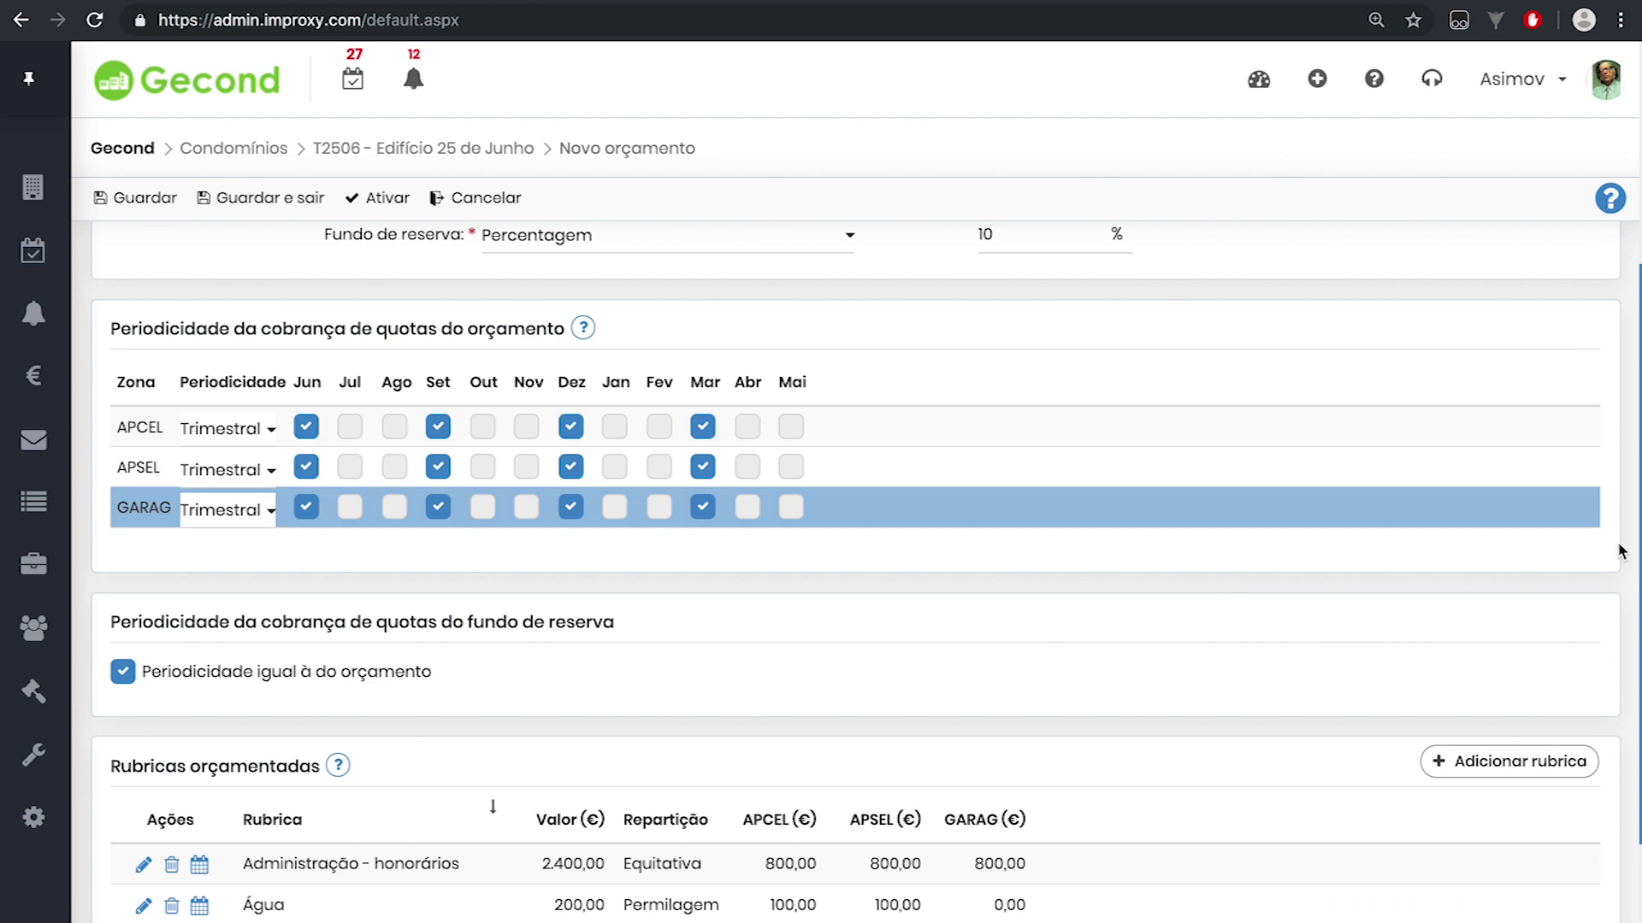
# Start an extraordinary income entry with the rubrica Aluguer do terraço a operador móvel.
pyautogui.scroll(-2, 855, 513)
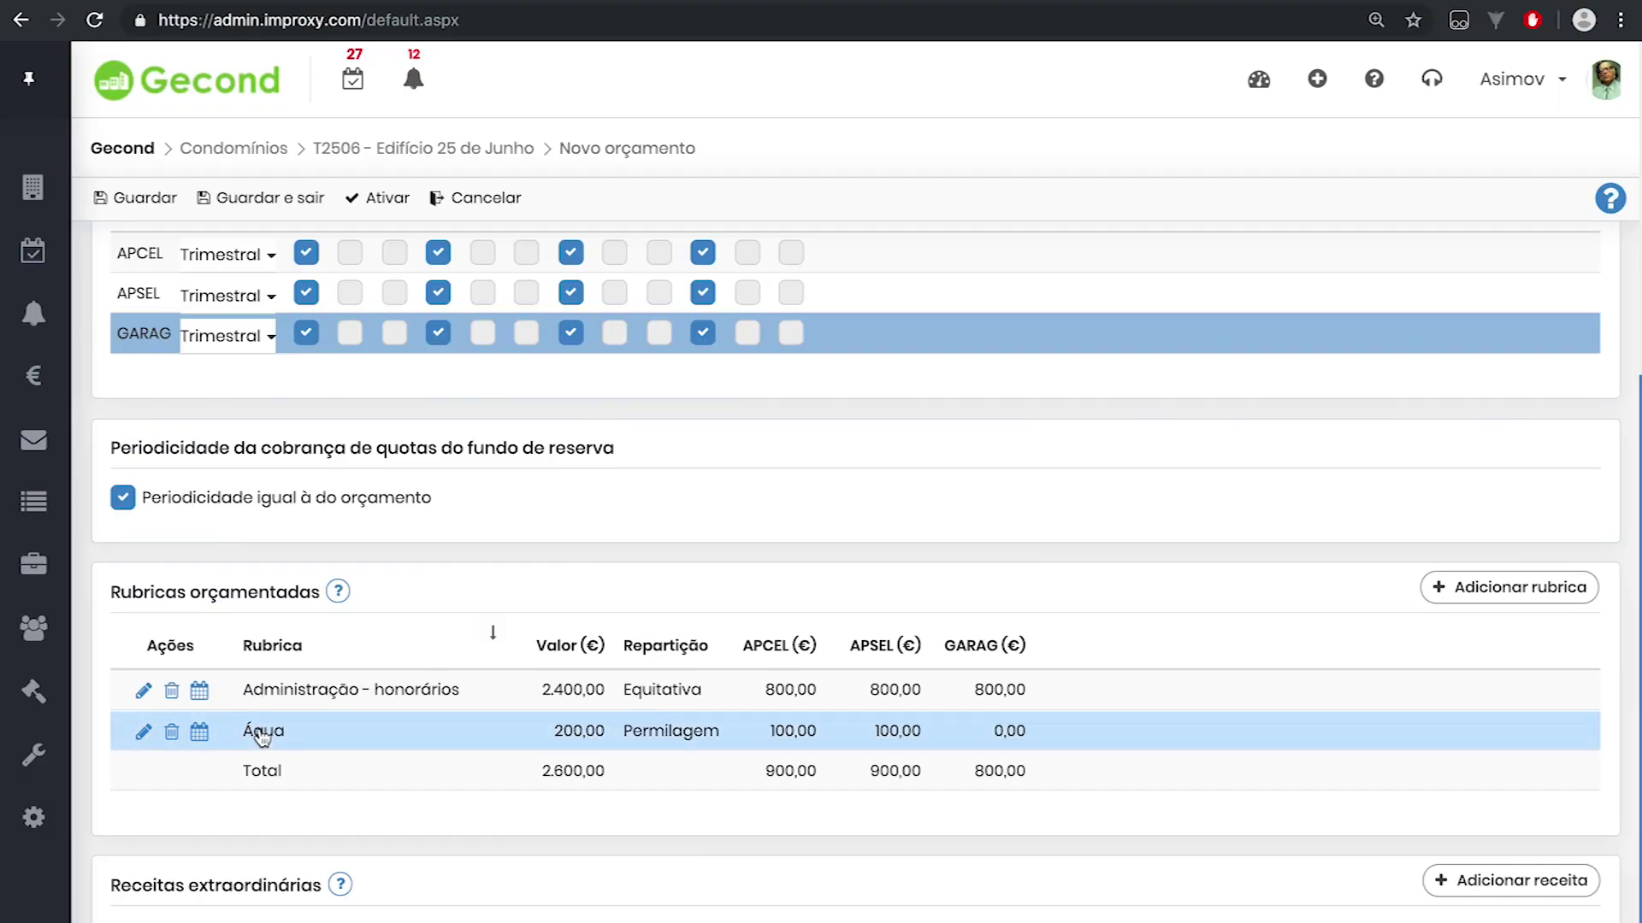
pyautogui.moveTo(114, 893); pyautogui.dragTo(315, 883)
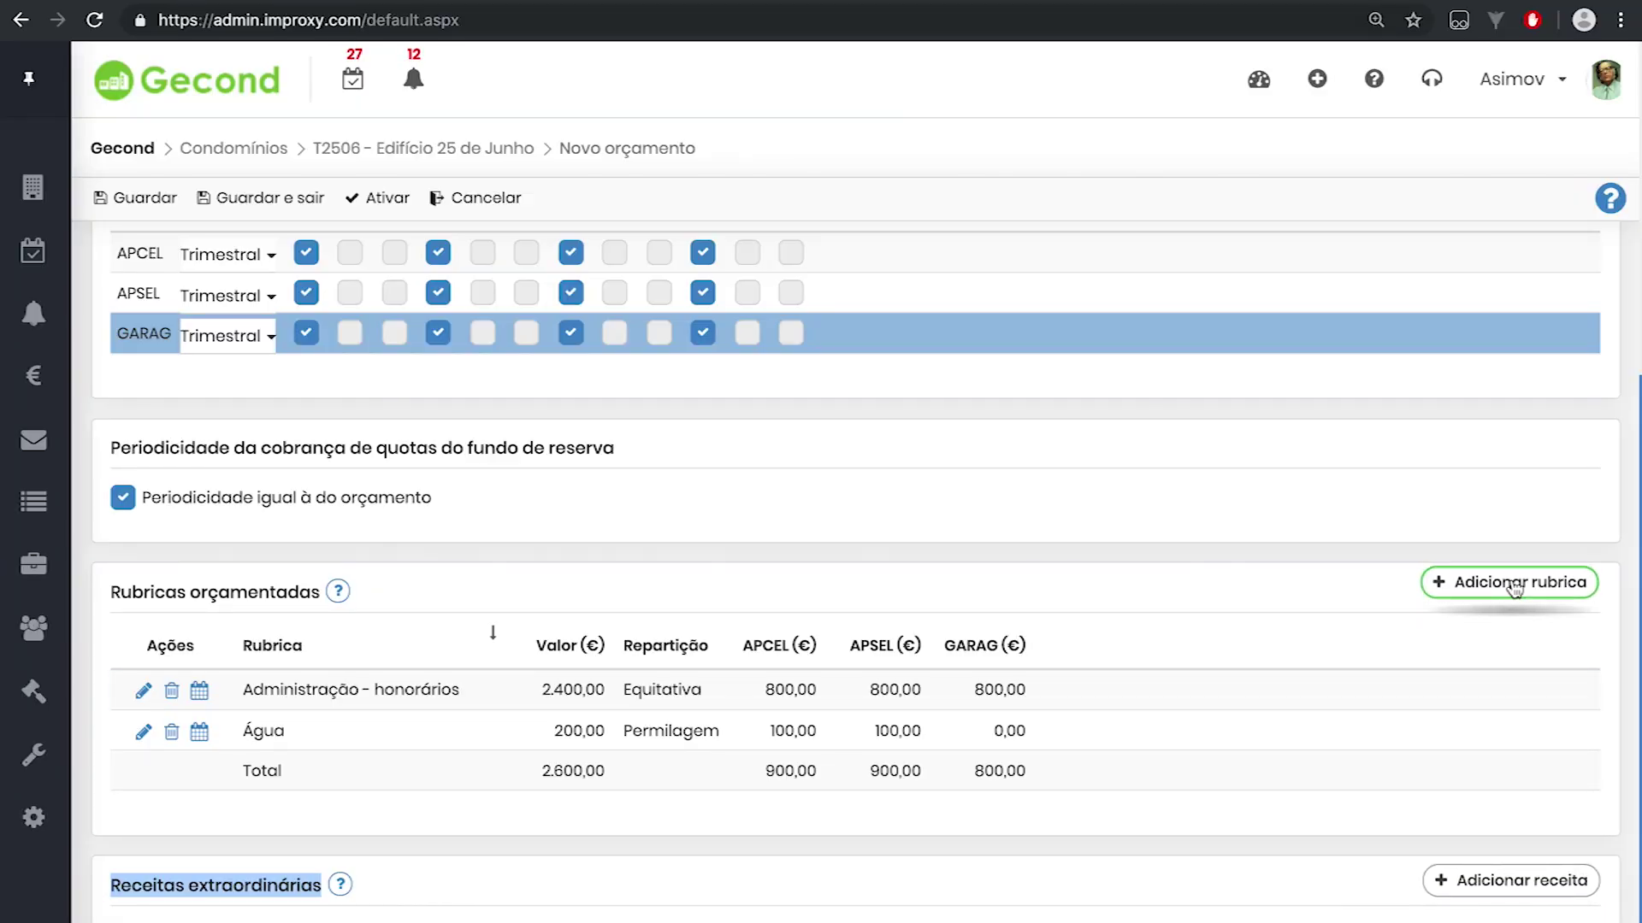
pyautogui.click(1505, 893)
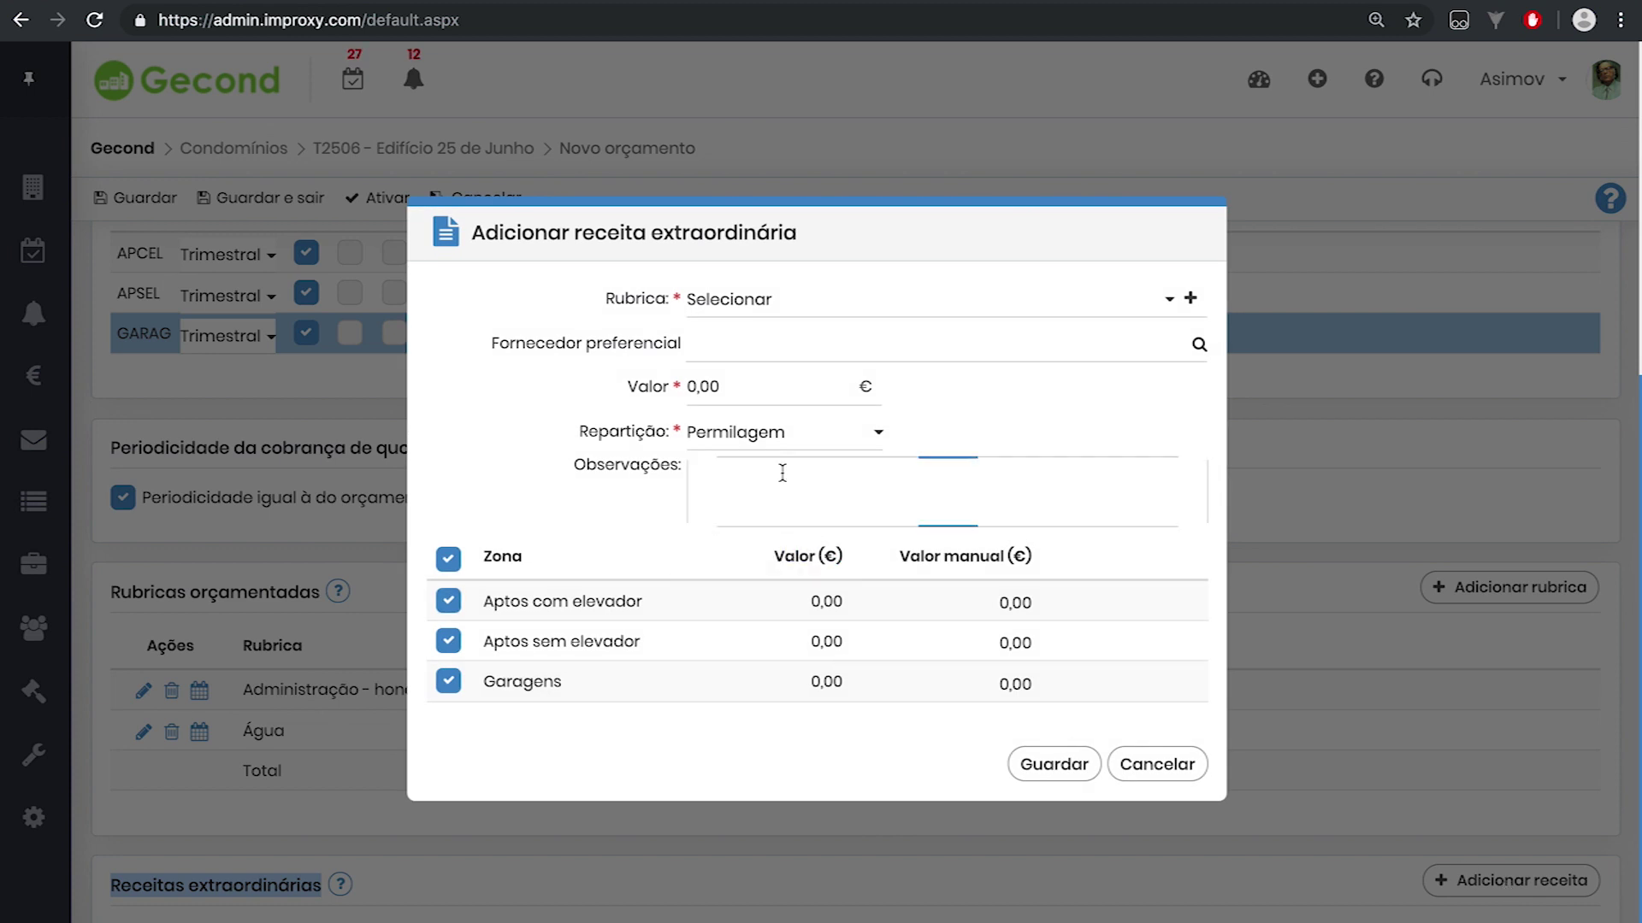
pyautogui.click(1161, 313)
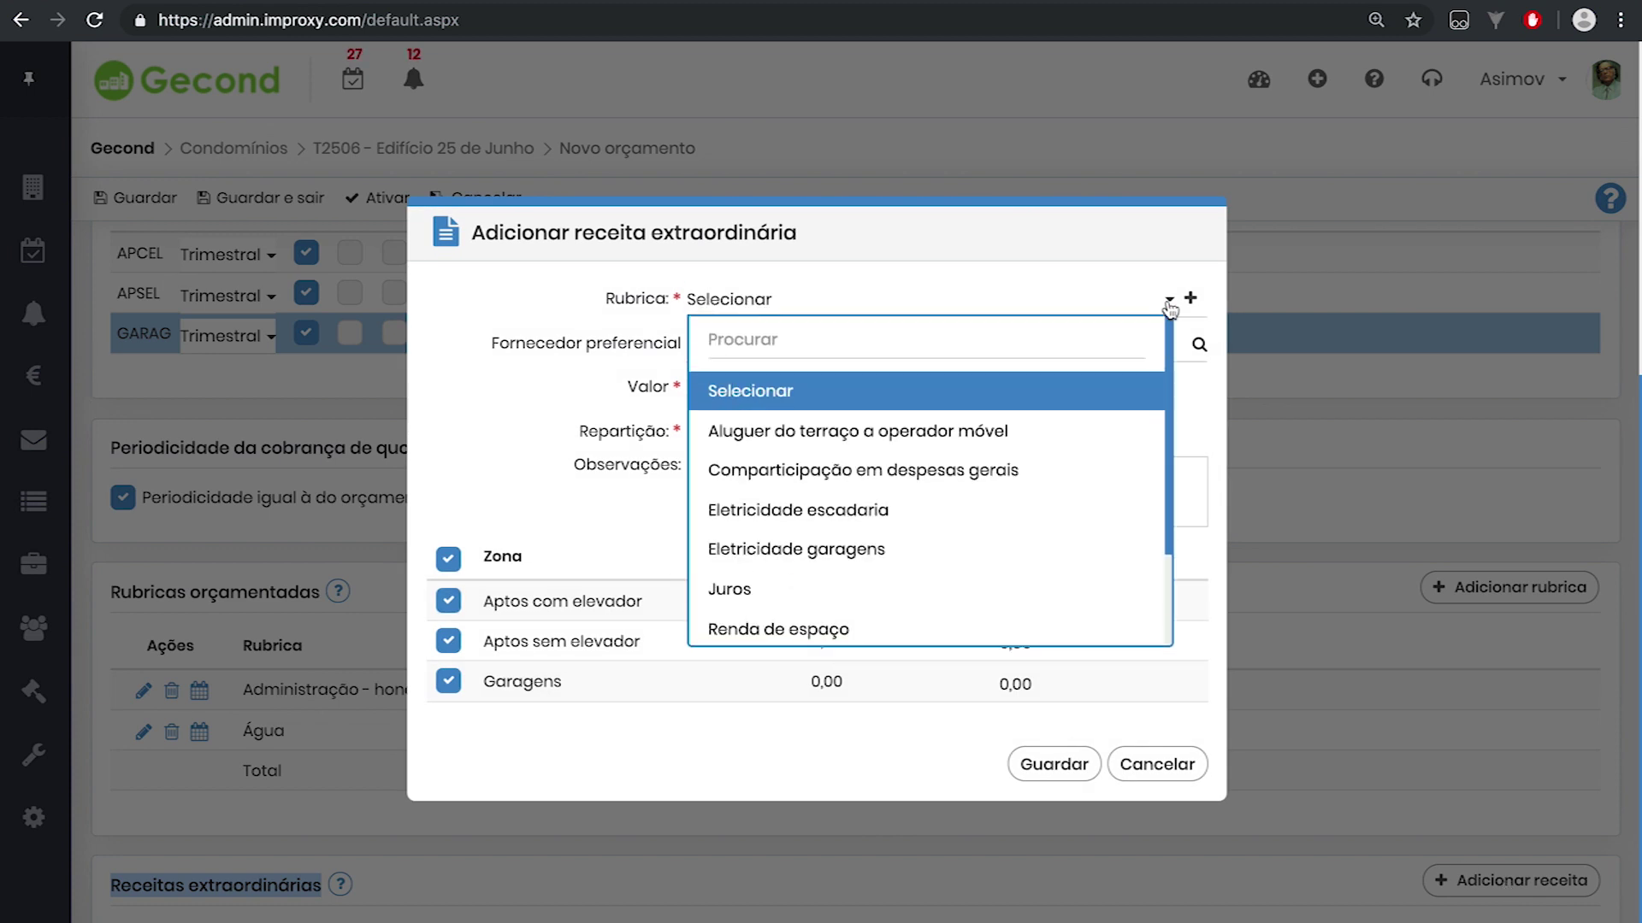
pyautogui.click(745, 436)
pyautogui.click(745, 436)
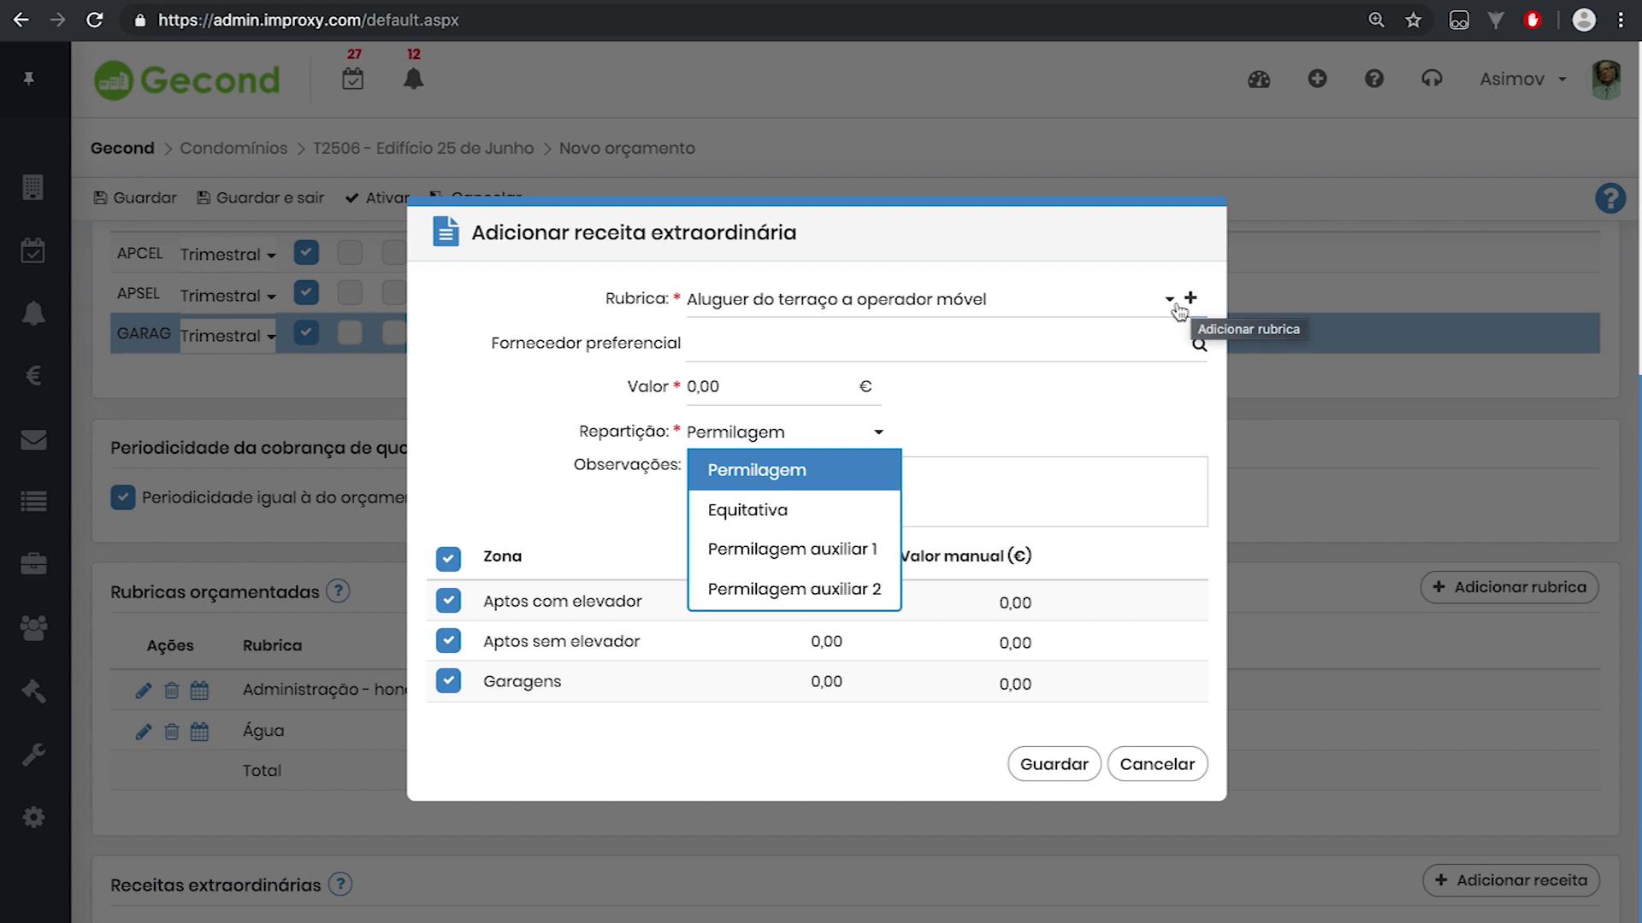
# Enter vodafone as the income's preferred supplier and search for it, enabling the whole-database entity search, and close the search.
pyautogui.click(754, 342)
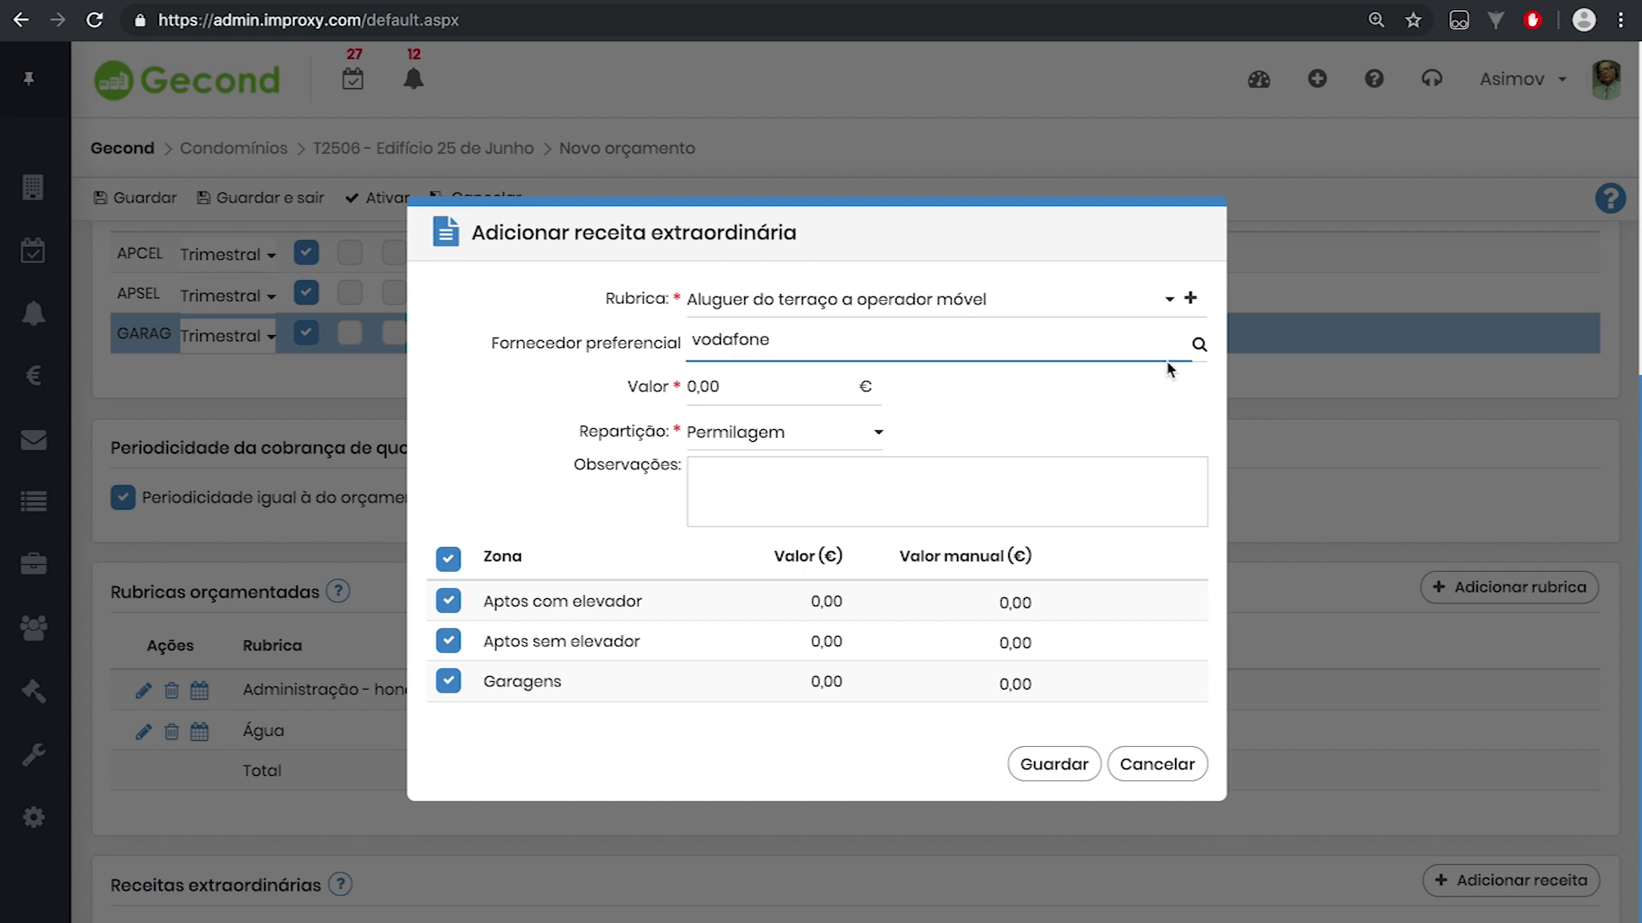
pyautogui.click(1197, 347)
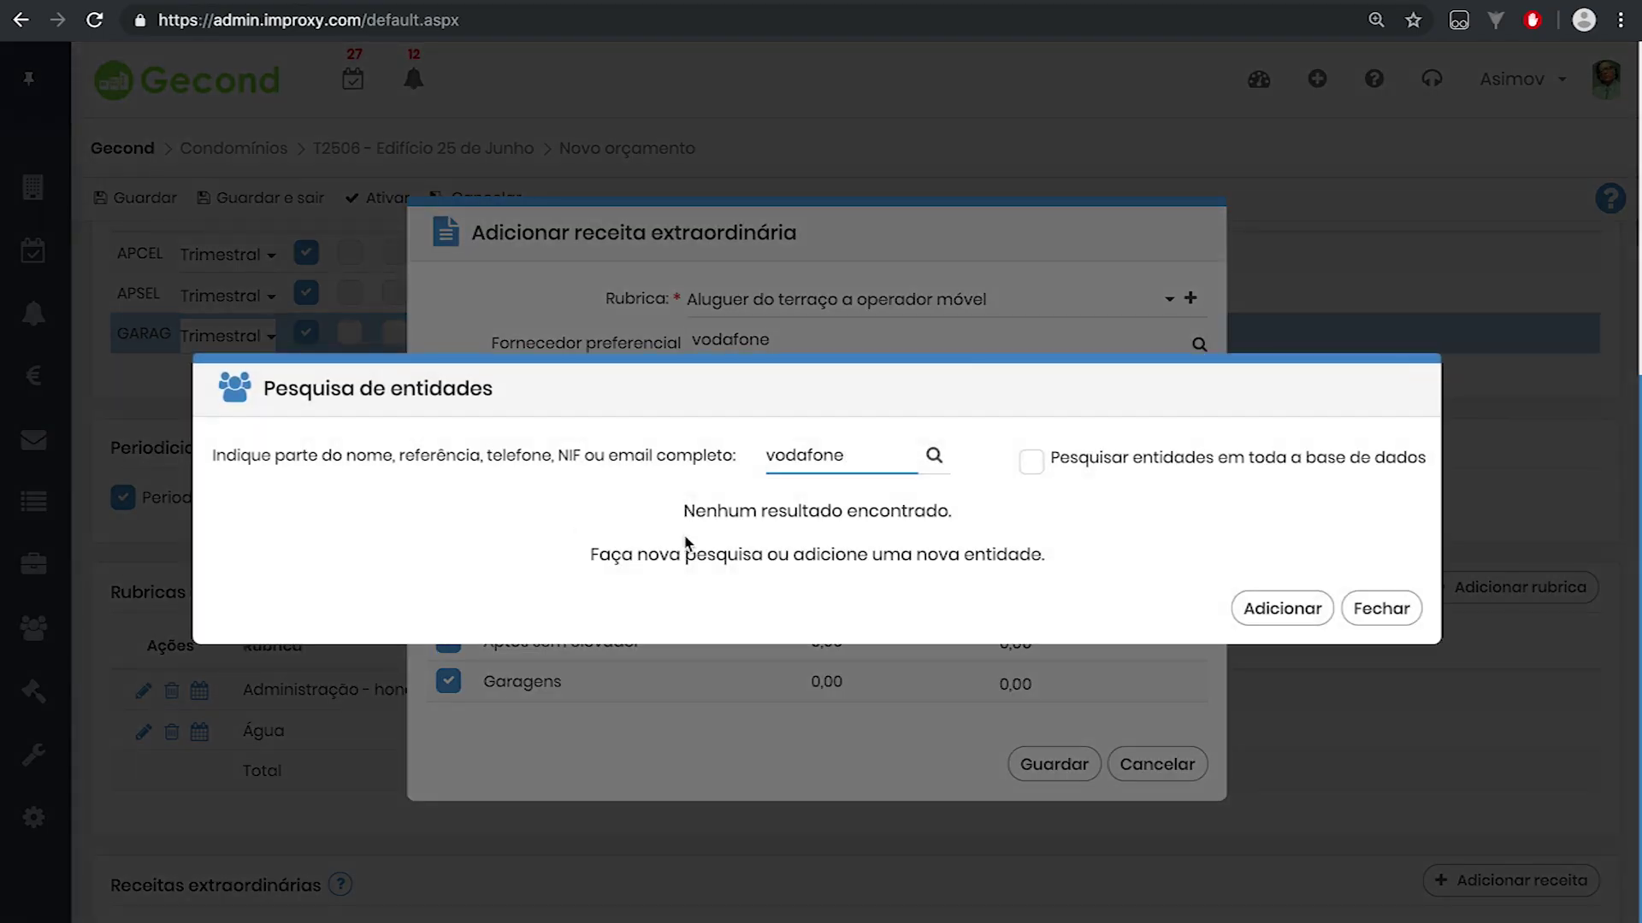
pyautogui.doubleClick(1054, 463)
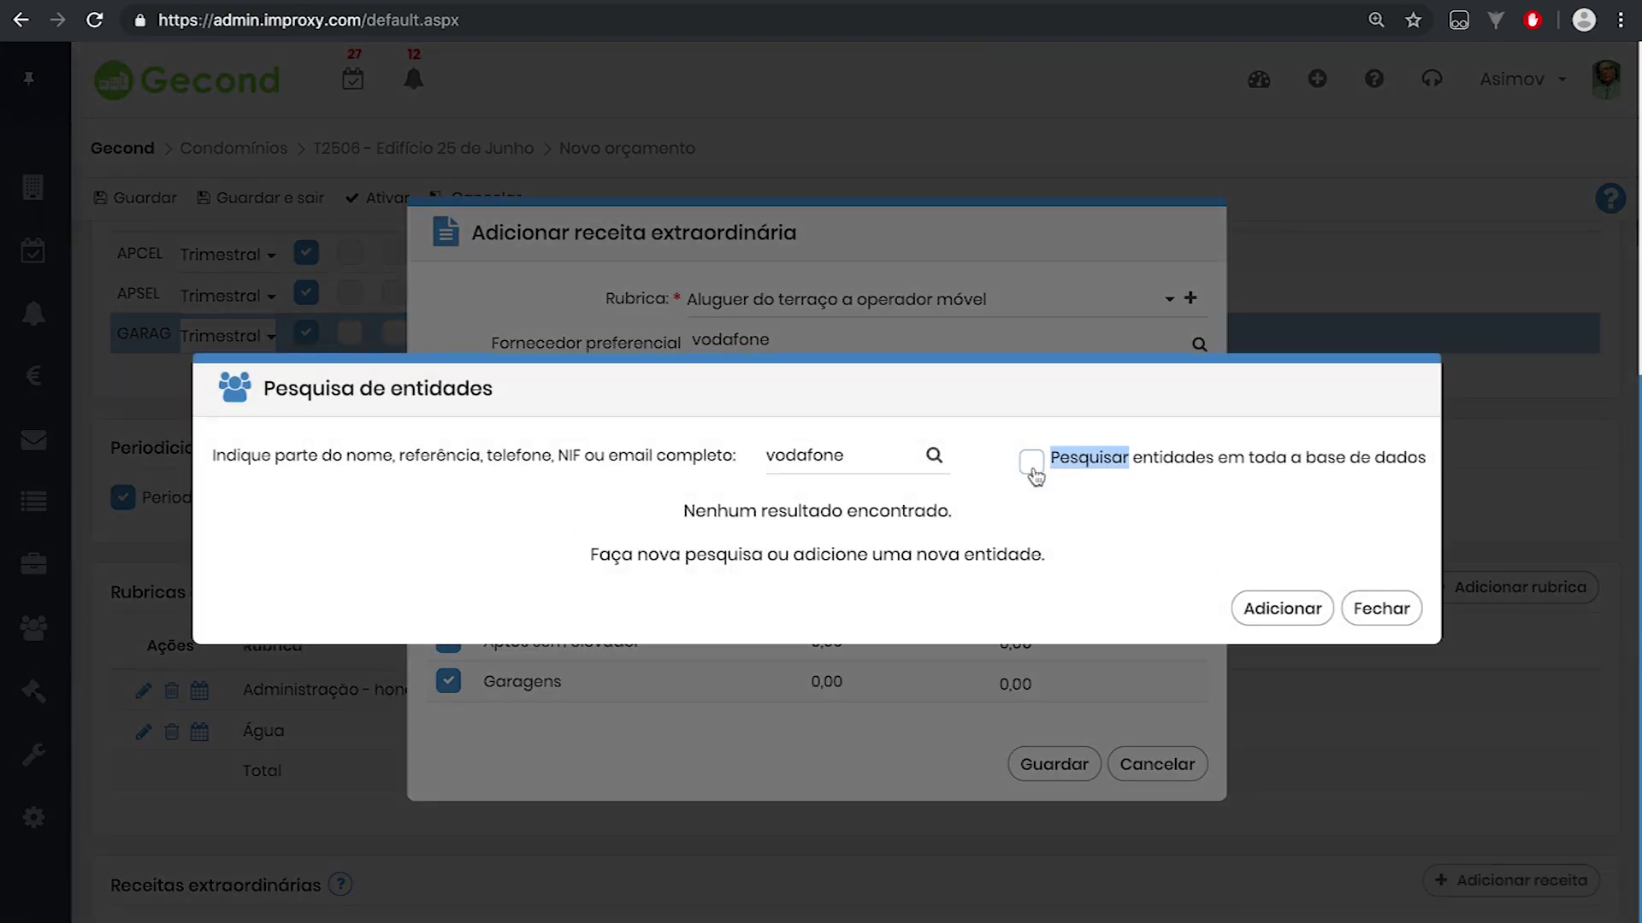
pyautogui.click(1031, 462)
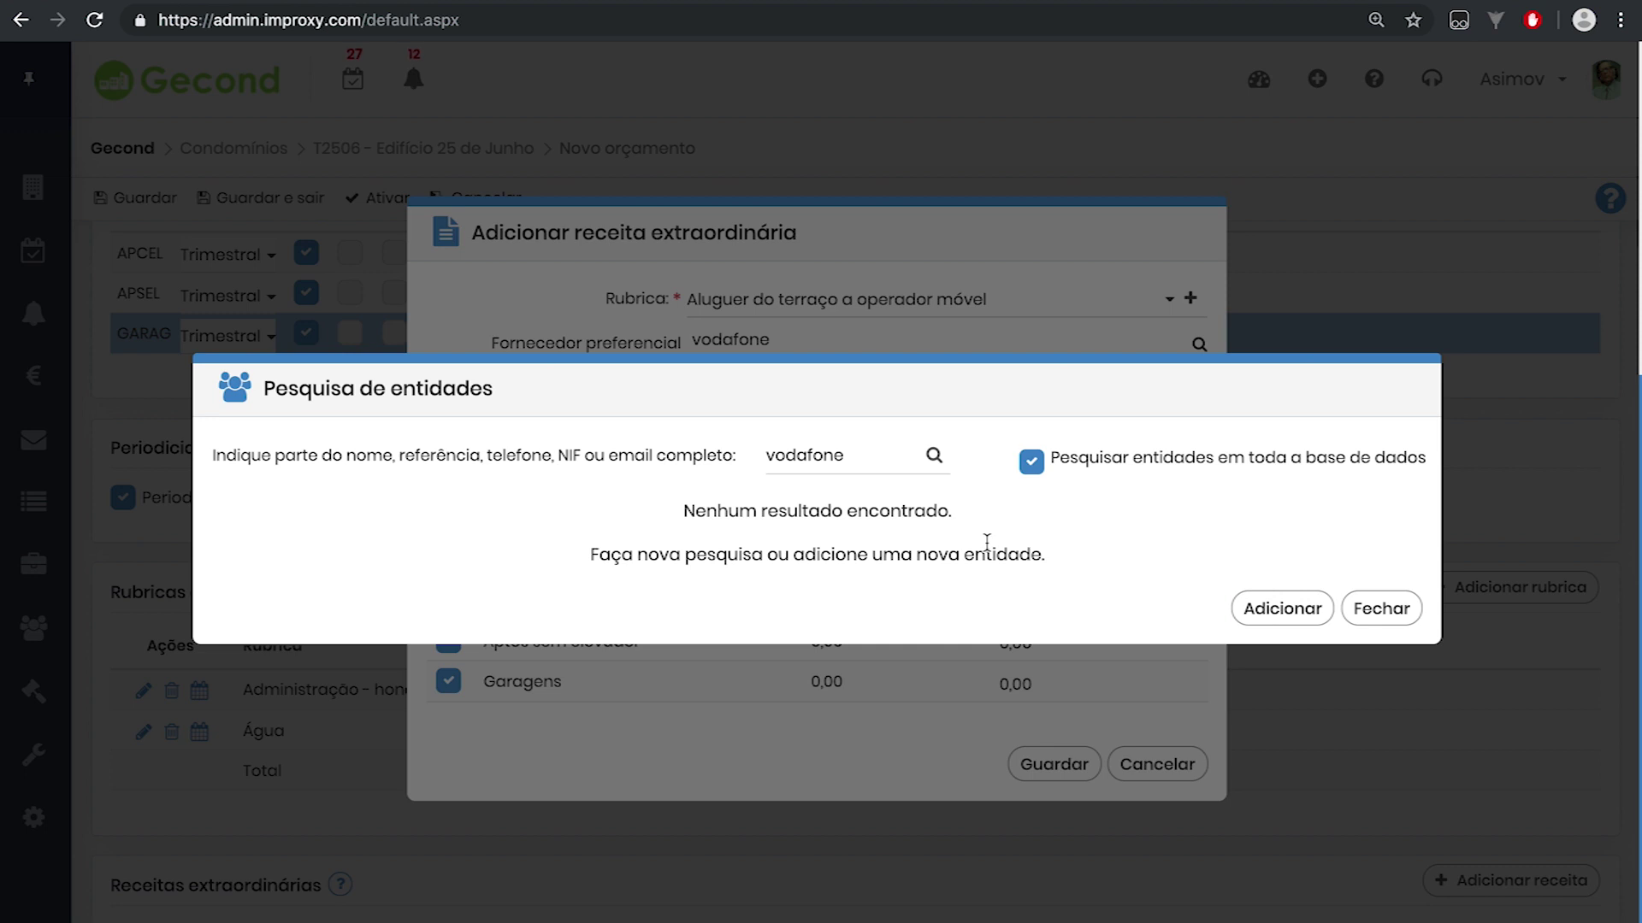
pyautogui.click(1377, 608)
# Set the extraordinary income's value to 600,00 € with repartição Equitativa and save it.
pyautogui.moveTo(807, 347); pyautogui.dragTo(692, 391)
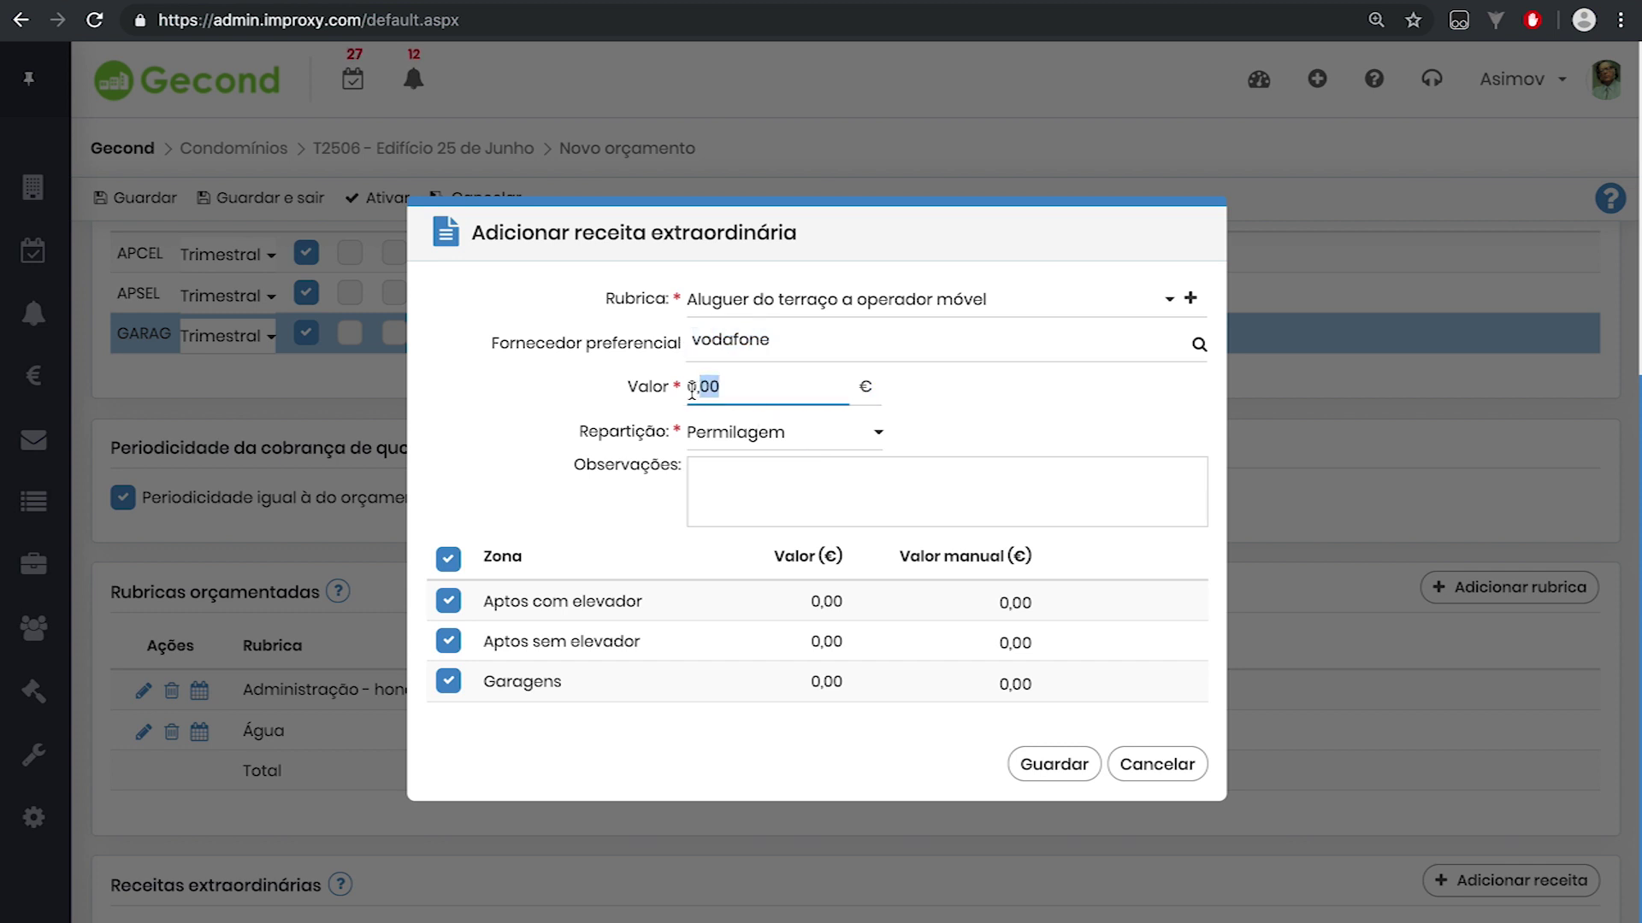
pyautogui.write('6')
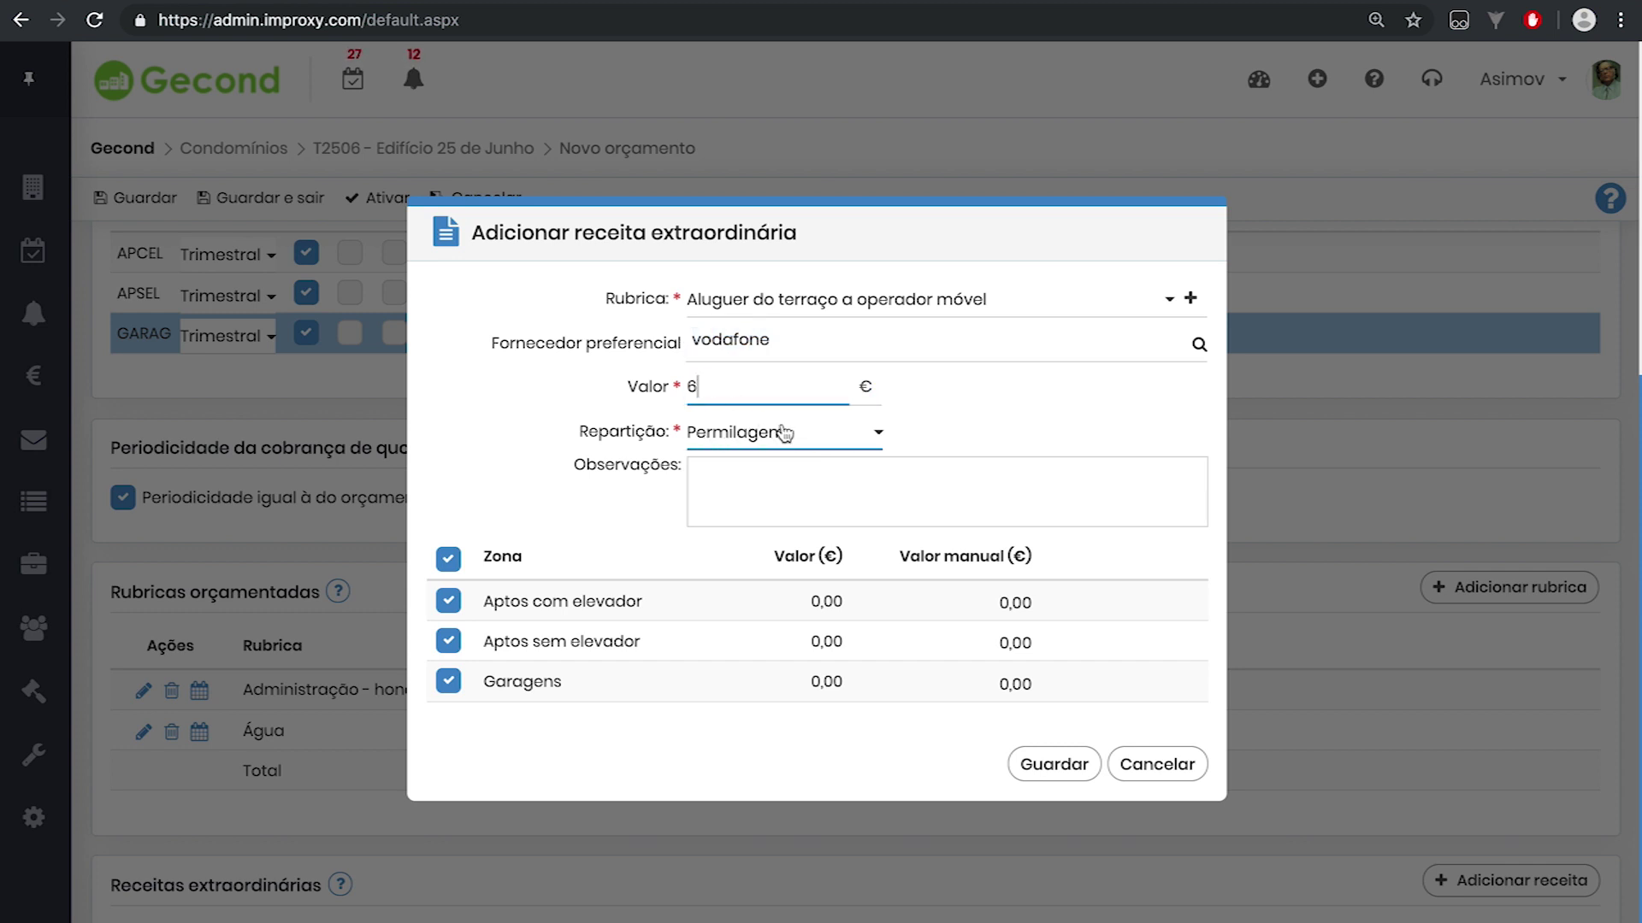
pyautogui.write('00')
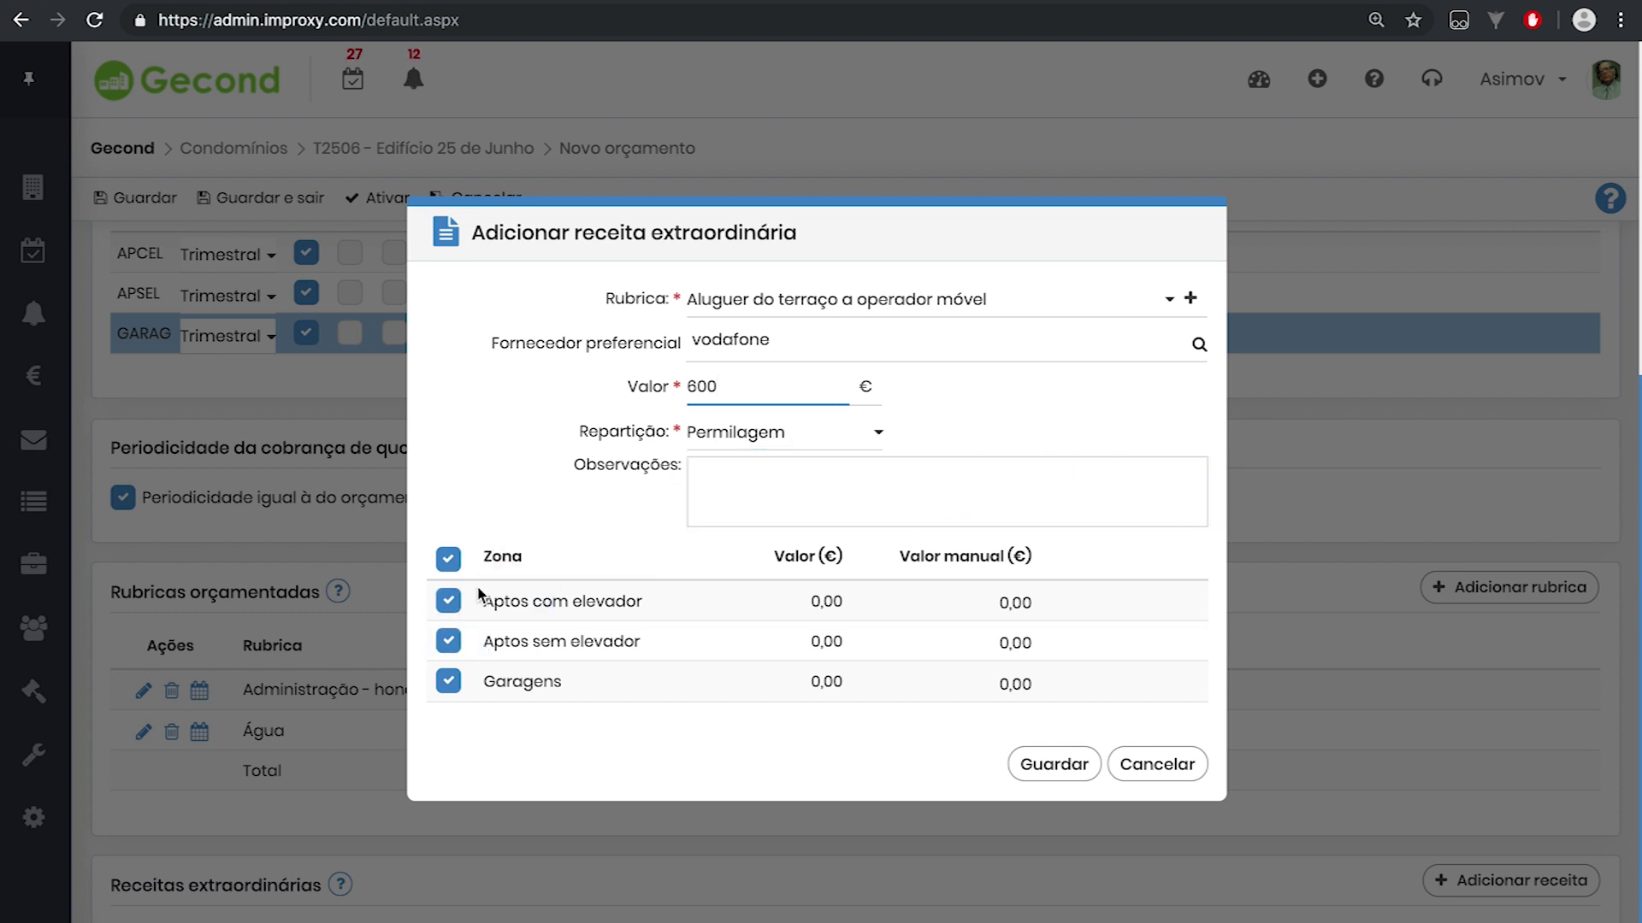
pyautogui.click(877, 433)
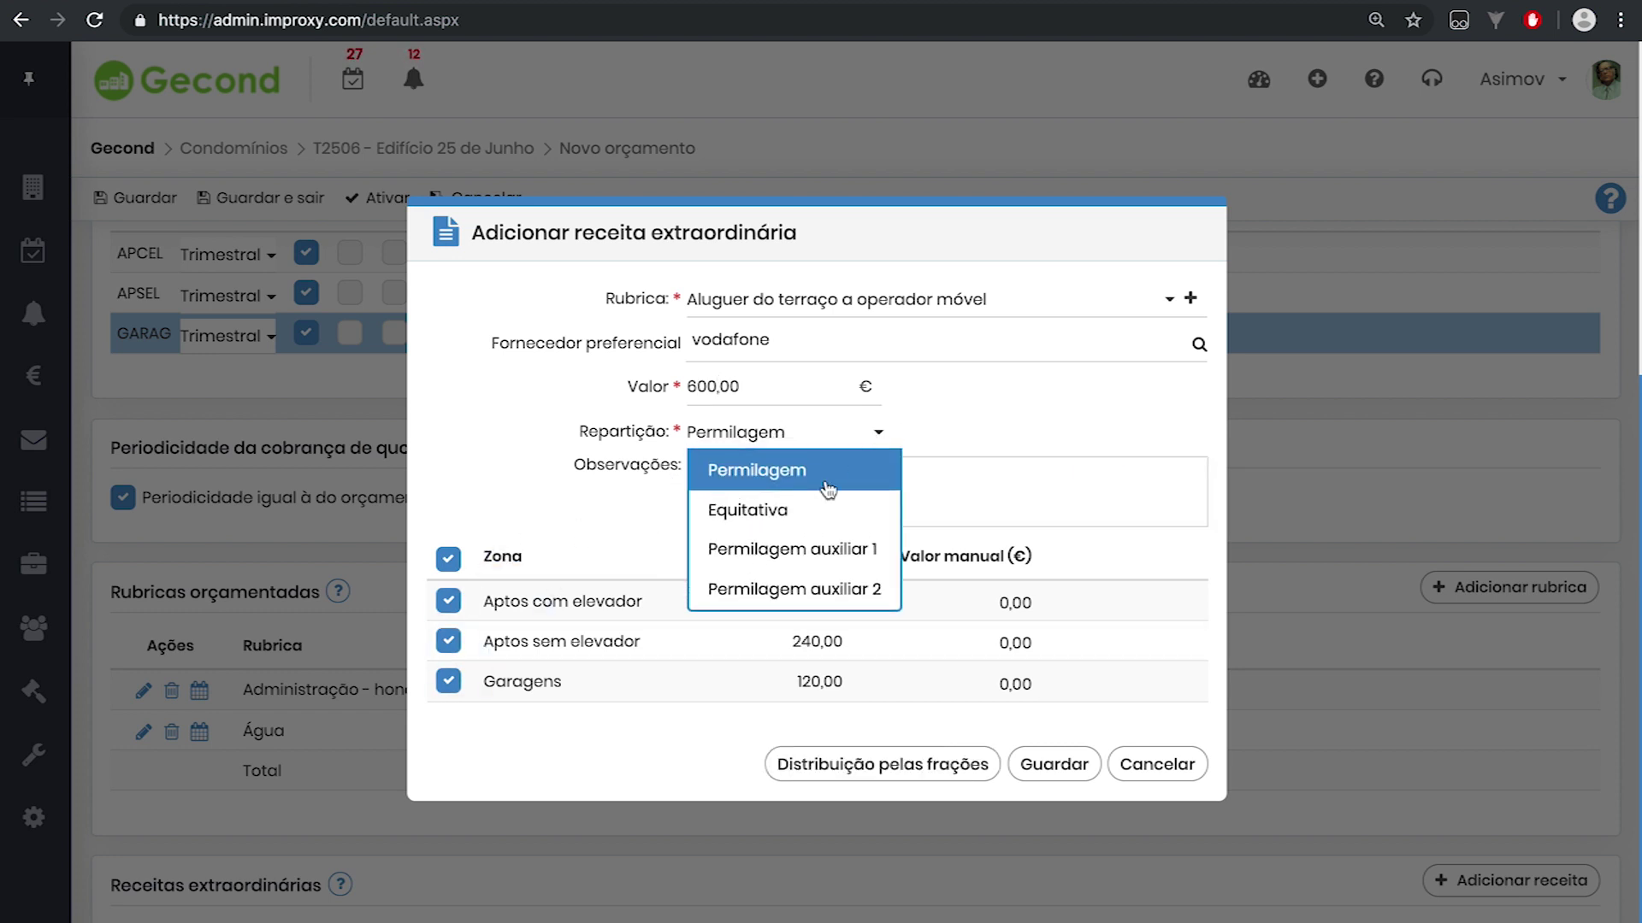
pyautogui.click(772, 510)
pyautogui.click(1054, 764)
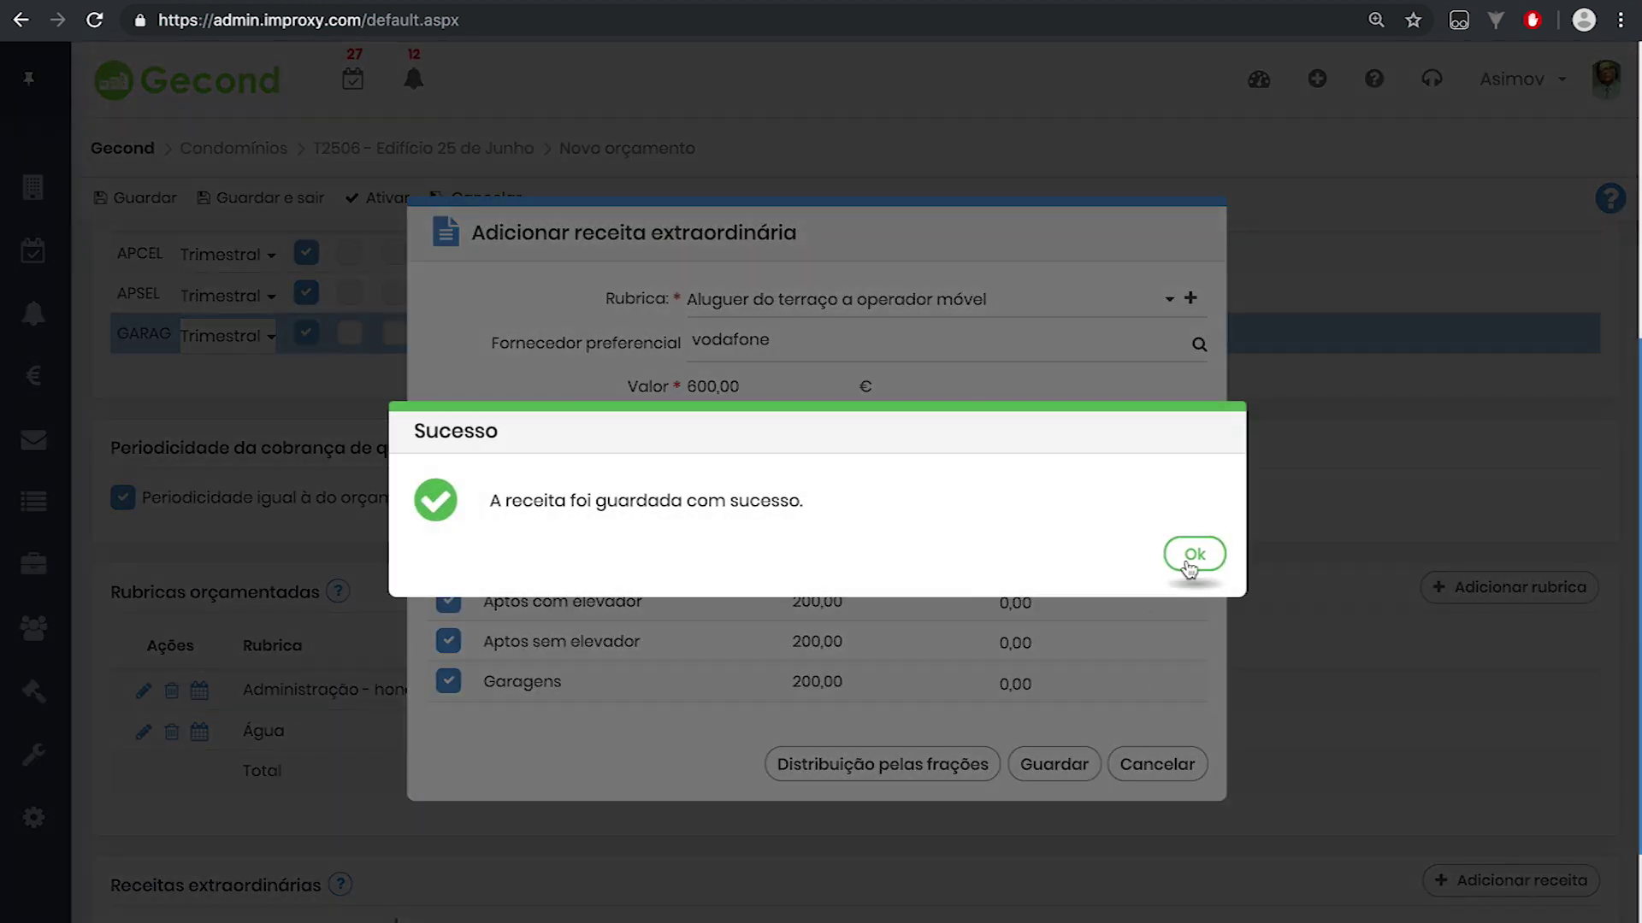
pyautogui.click(1193, 556)
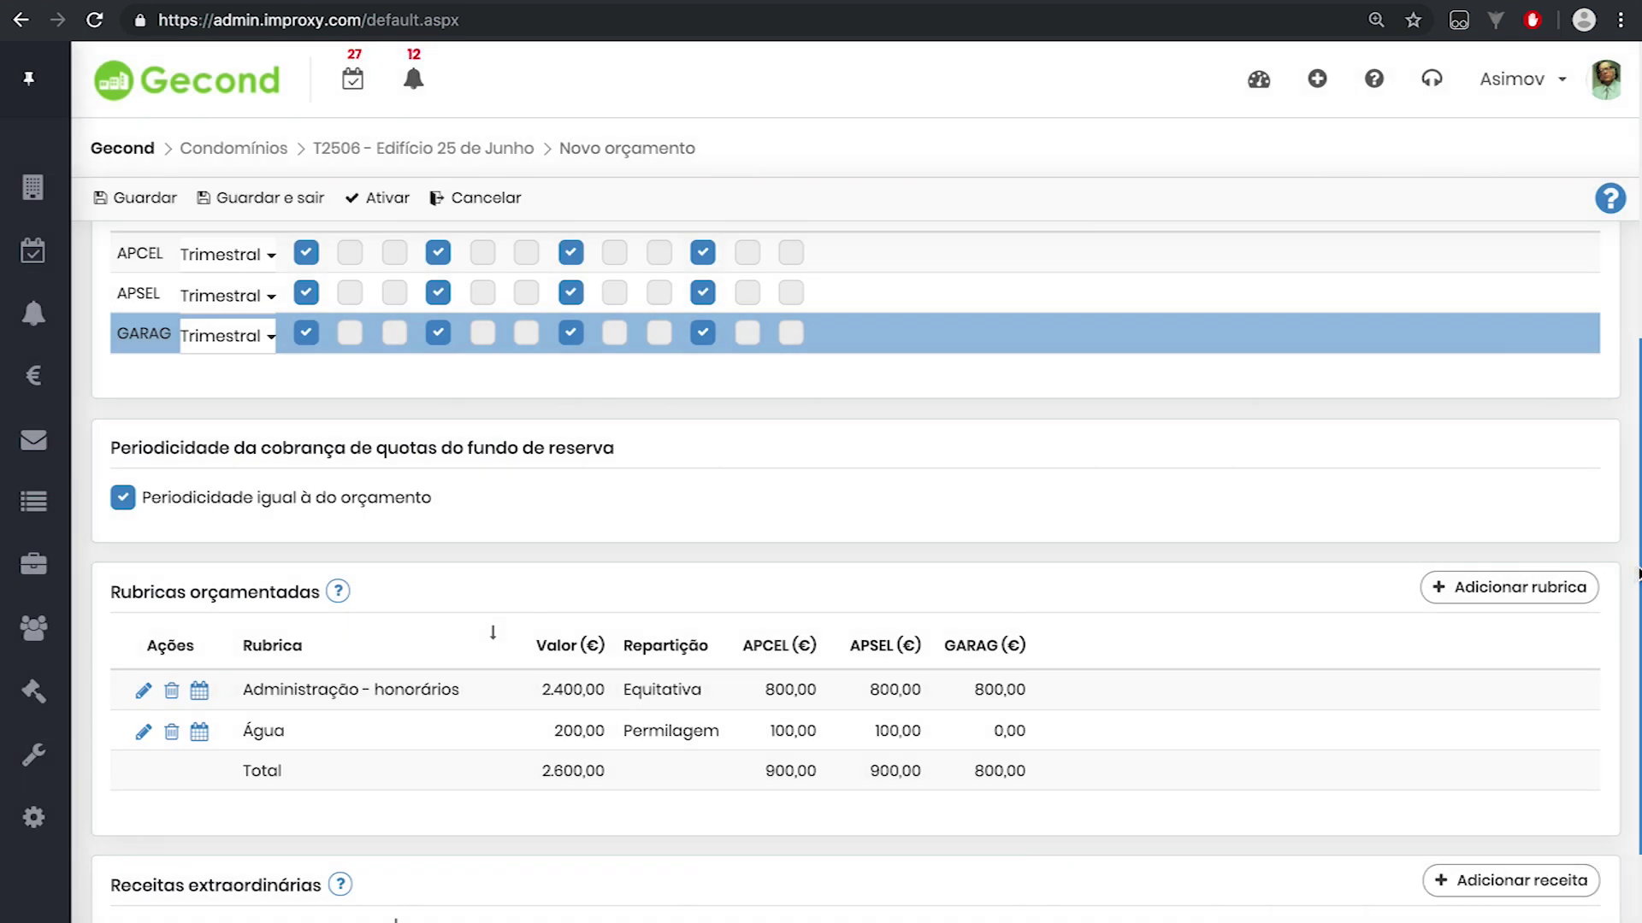
# Enable discounting the income from the budget quotas and compare the totals of the budgeted items and extraordinary income.
pyautogui.moveTo(1637, 574); pyautogui.dragTo(1635, 697)
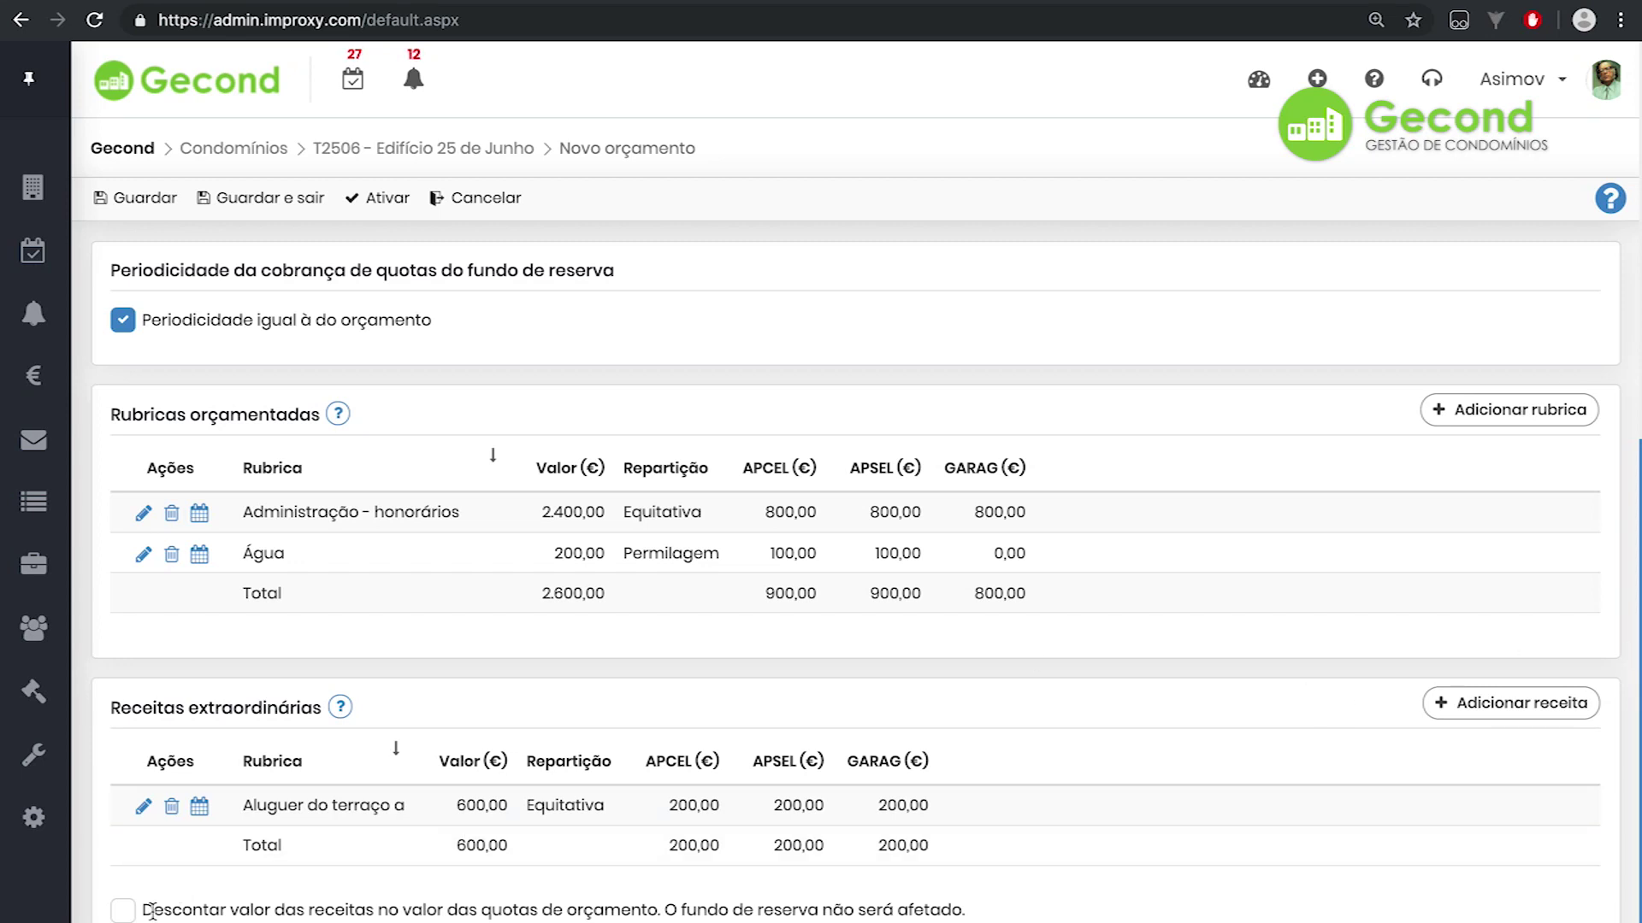
pyautogui.moveTo(142, 910); pyautogui.dragTo(658, 913)
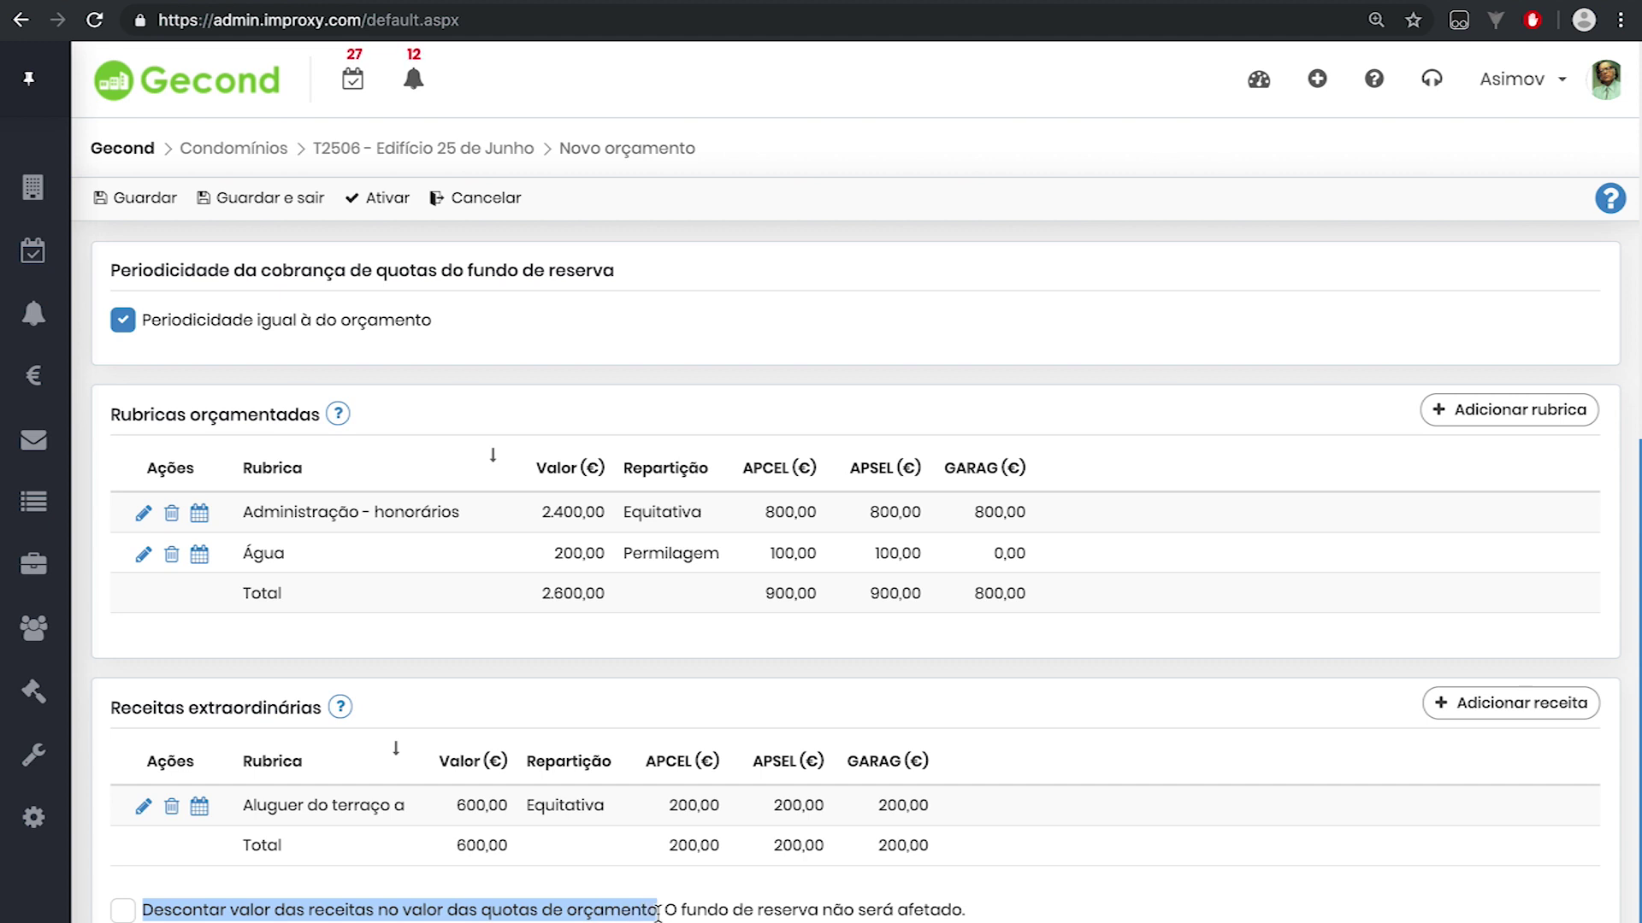
pyautogui.click(124, 912)
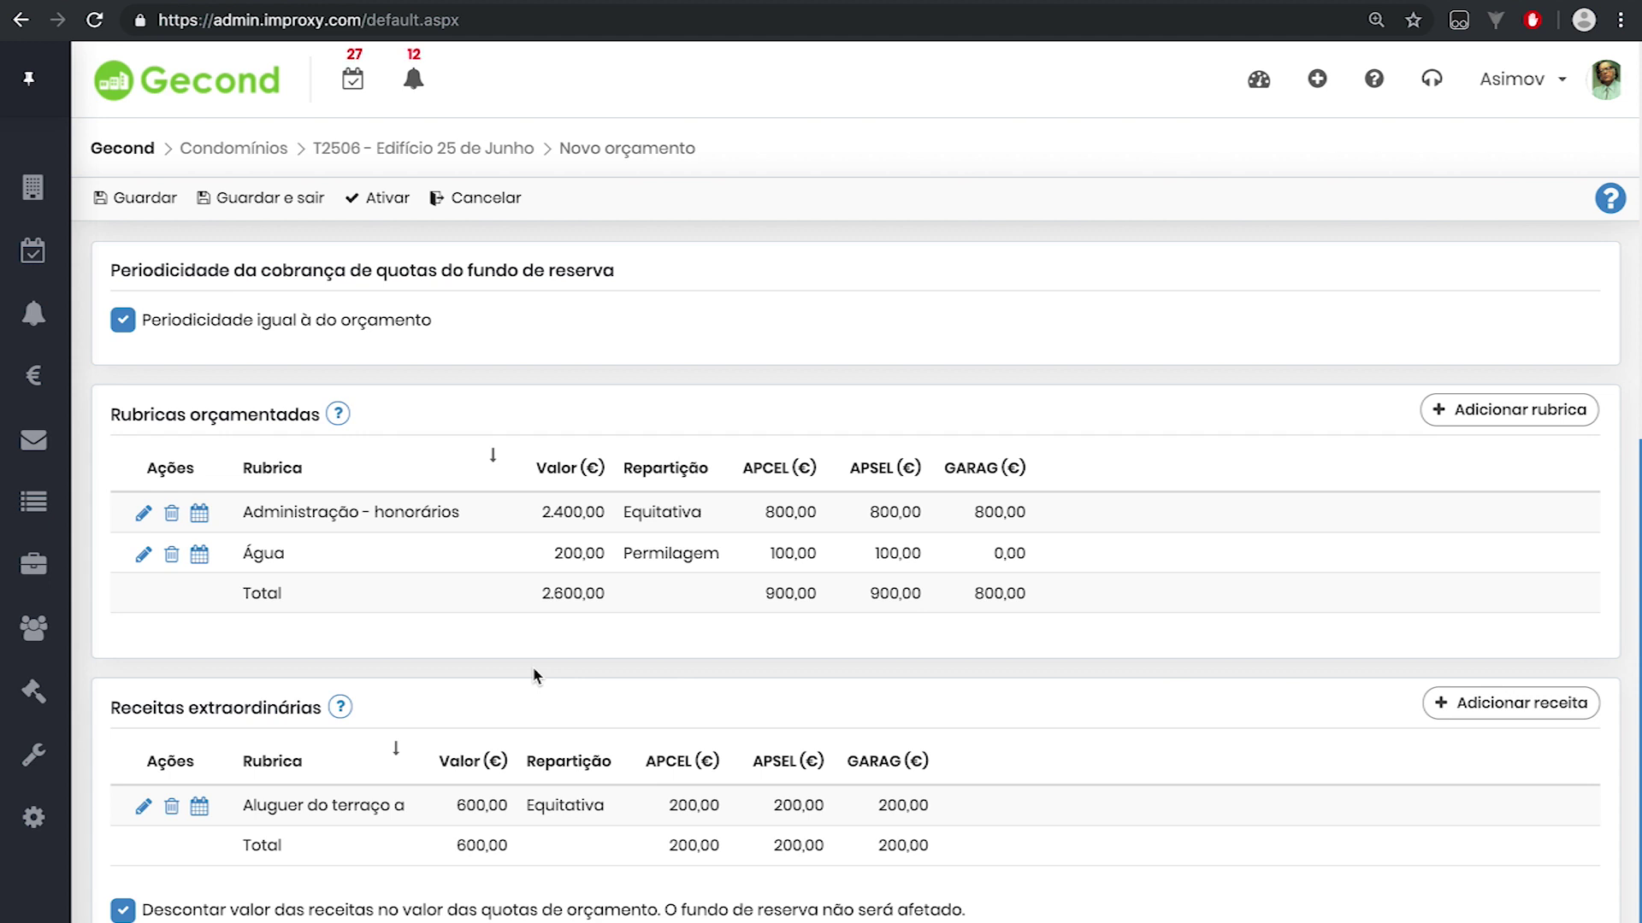
pyautogui.moveTo(542, 596); pyautogui.dragTo(606, 605)
pyautogui.click(606, 604)
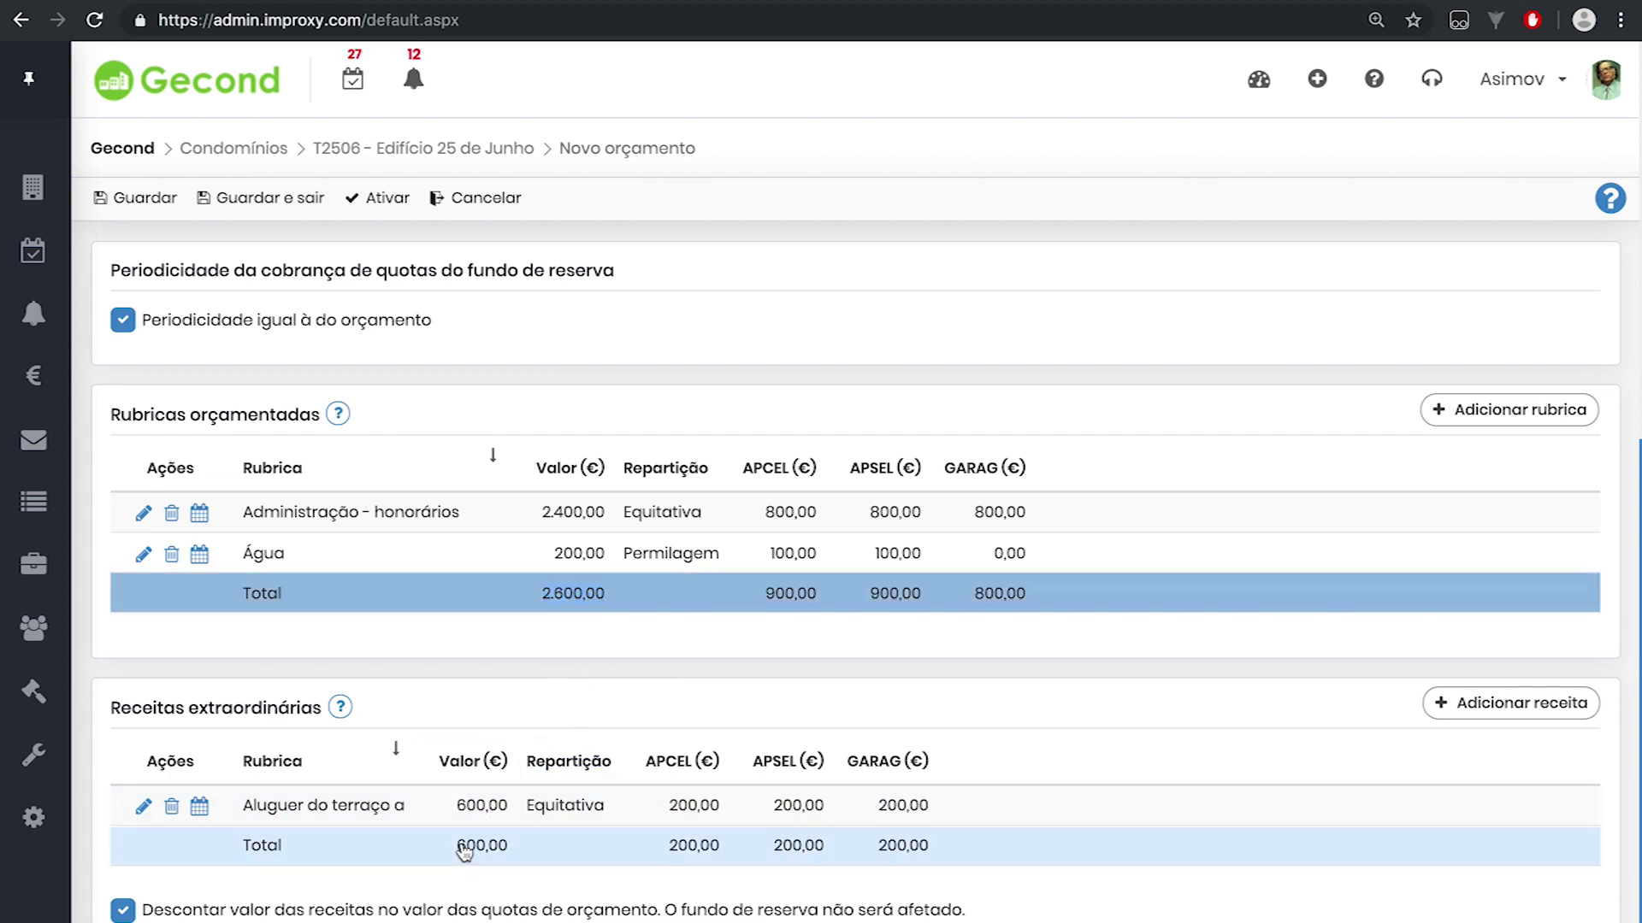
pyautogui.click(516, 853)
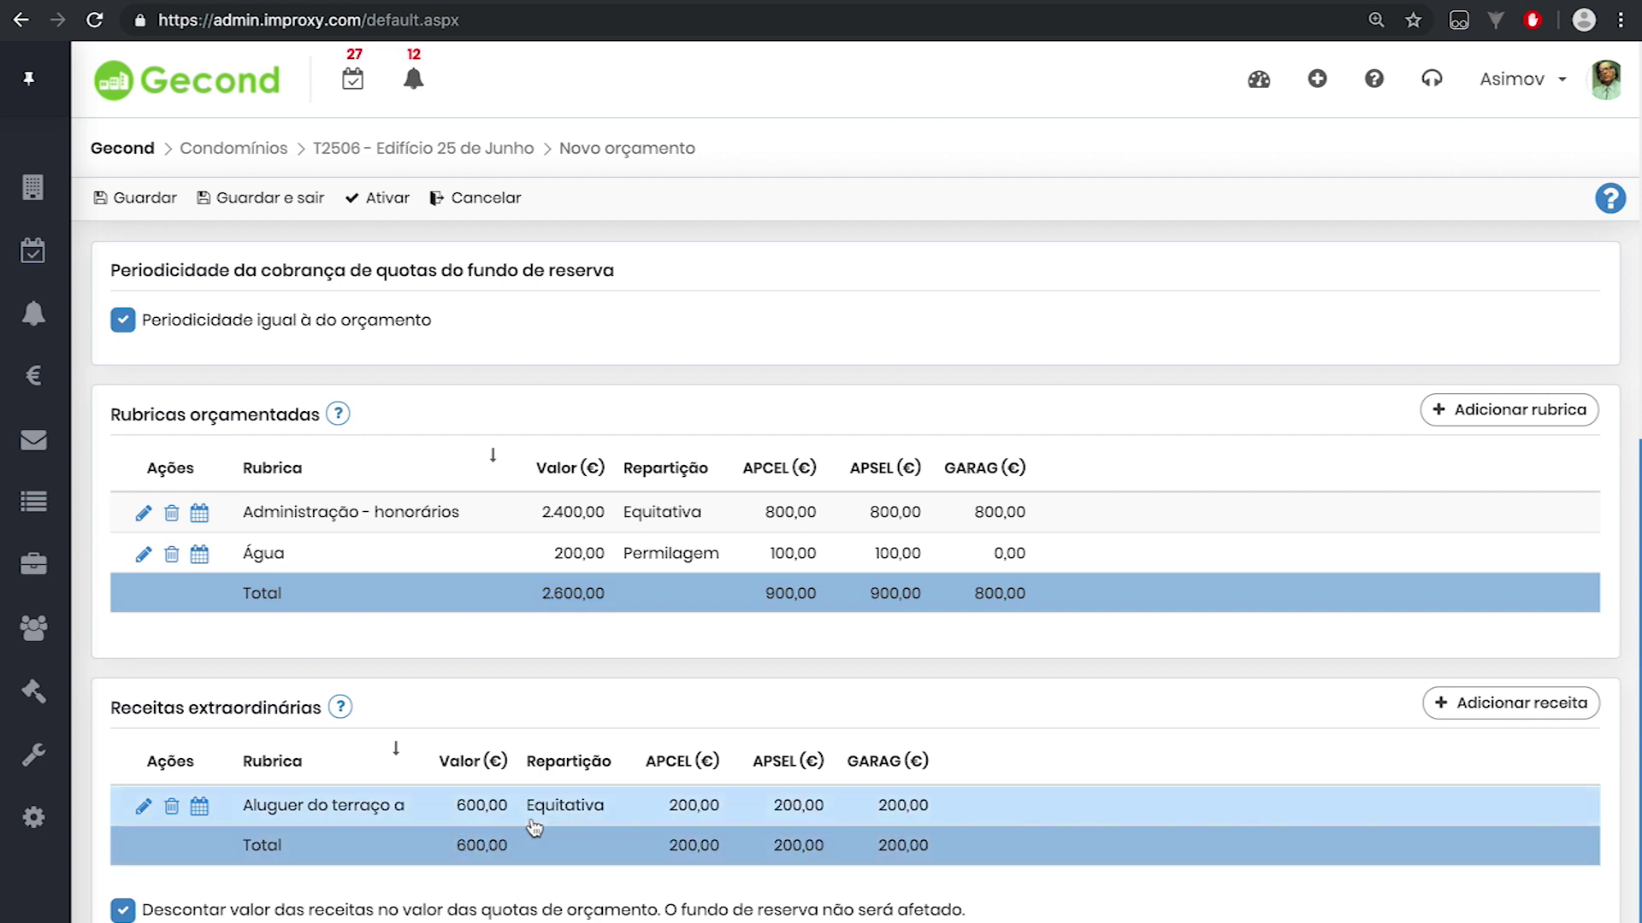
# Turn off discounting the income from the budget quotas and check the note about the reserve fund.
pyautogui.doubleClick(125, 913)
pyautogui.click(125, 914)
pyautogui.moveTo(732, 911); pyautogui.dragTo(962, 915)
pyautogui.click(1191, 802)
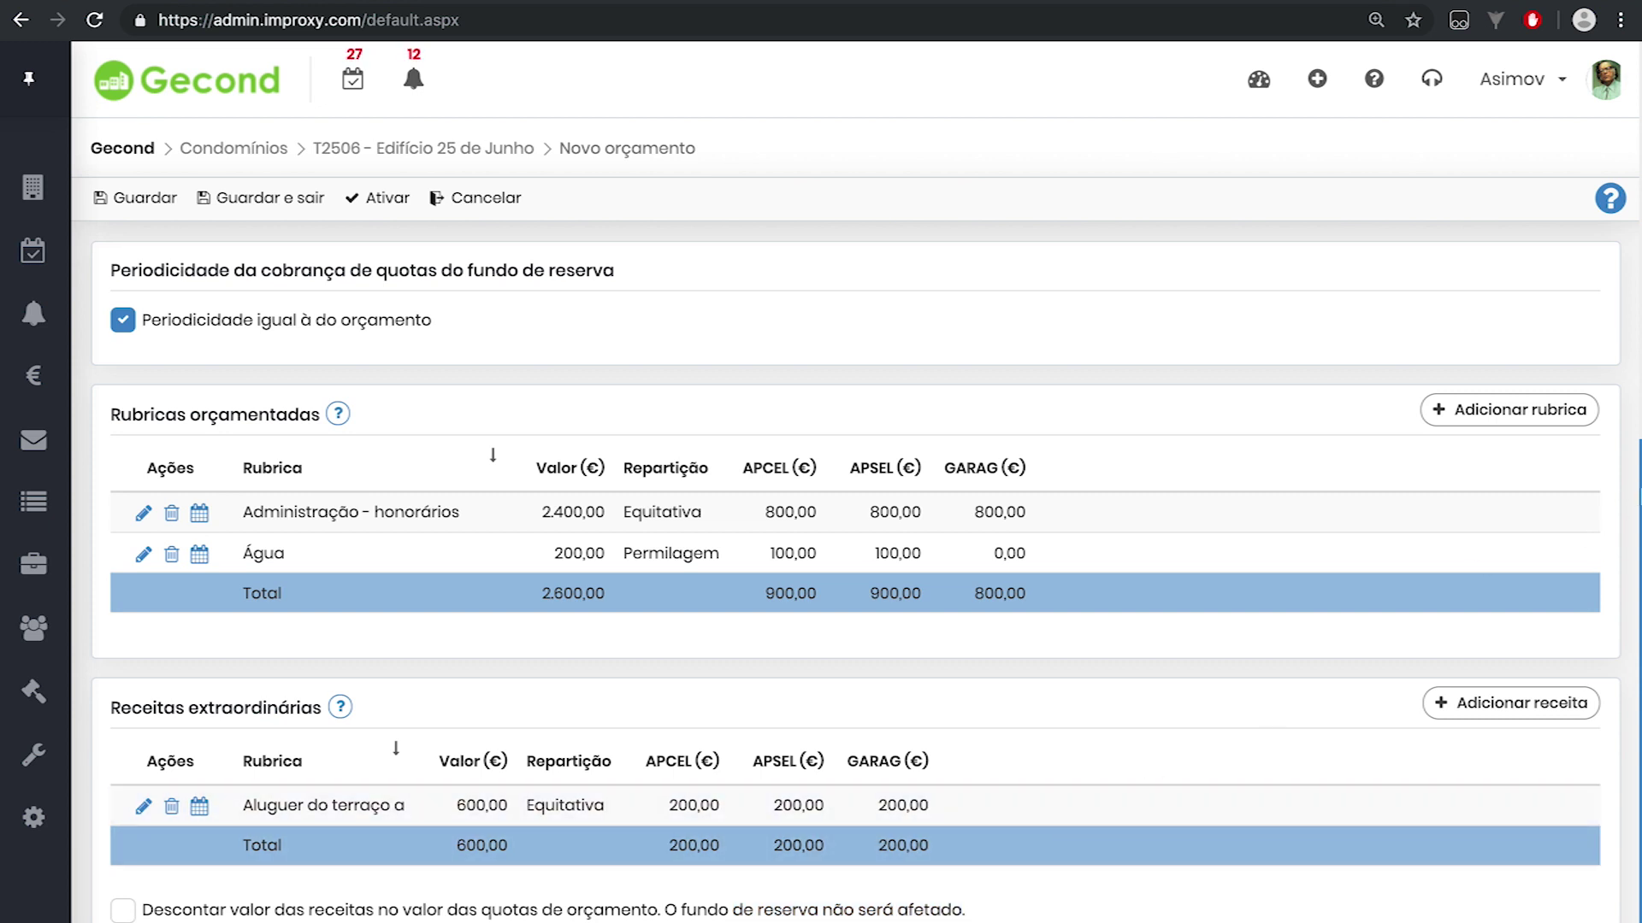
# Review the budget's reserve fund percentage, quota periodicities, budgeted items and extraordinary income.
pyautogui.scroll(2, 1638, 311)
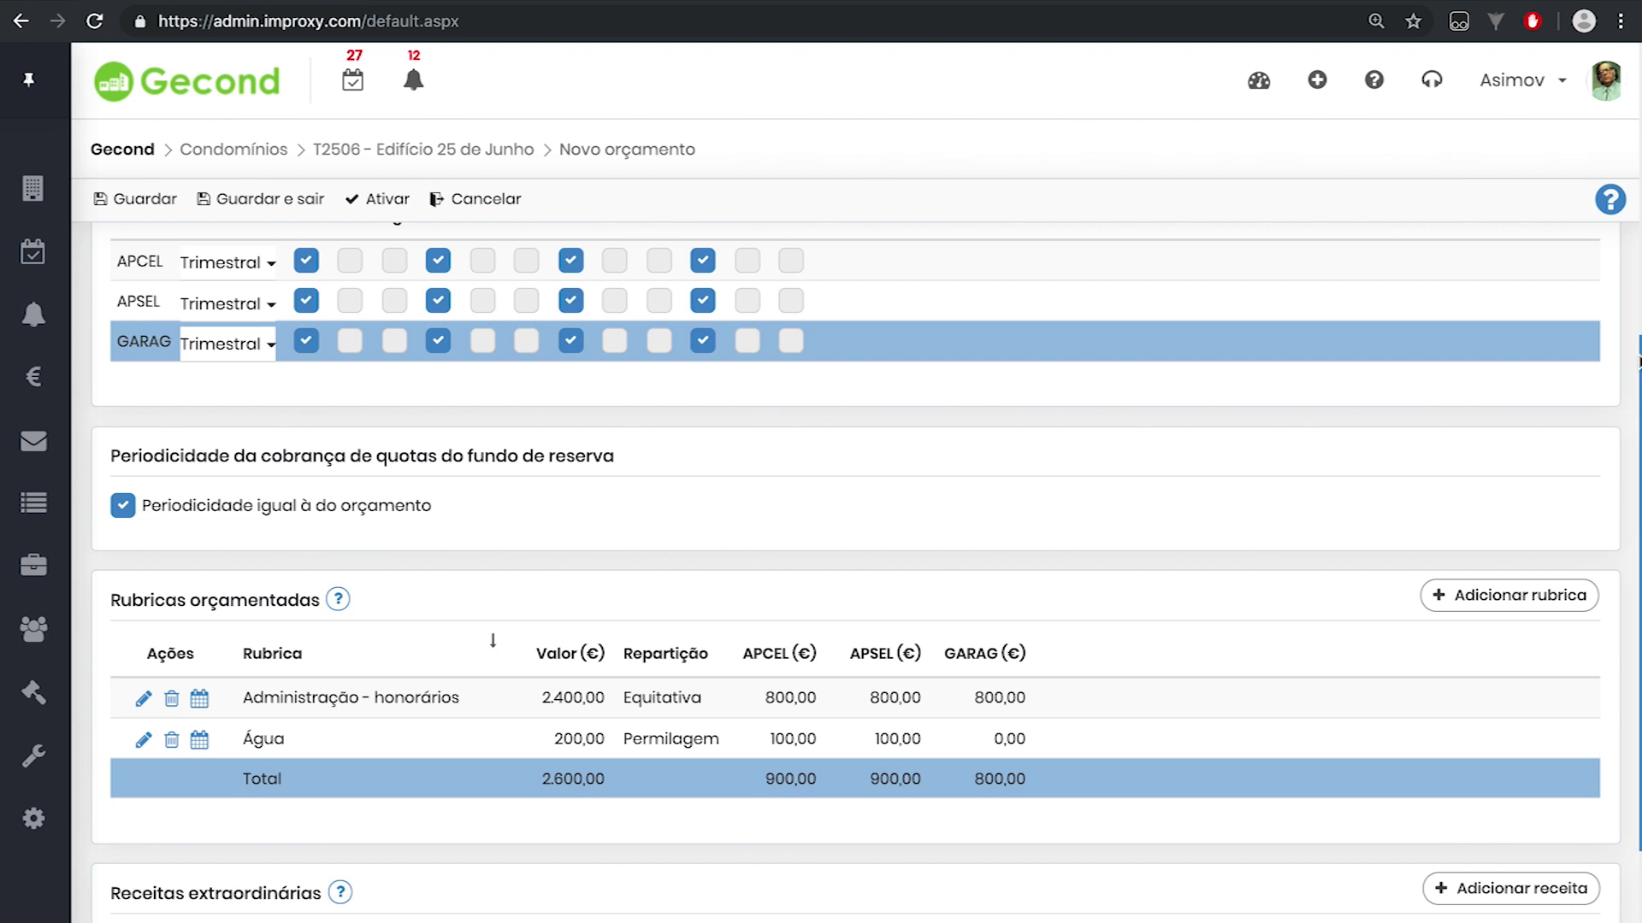
pyautogui.scroll(5, 1637, 361)
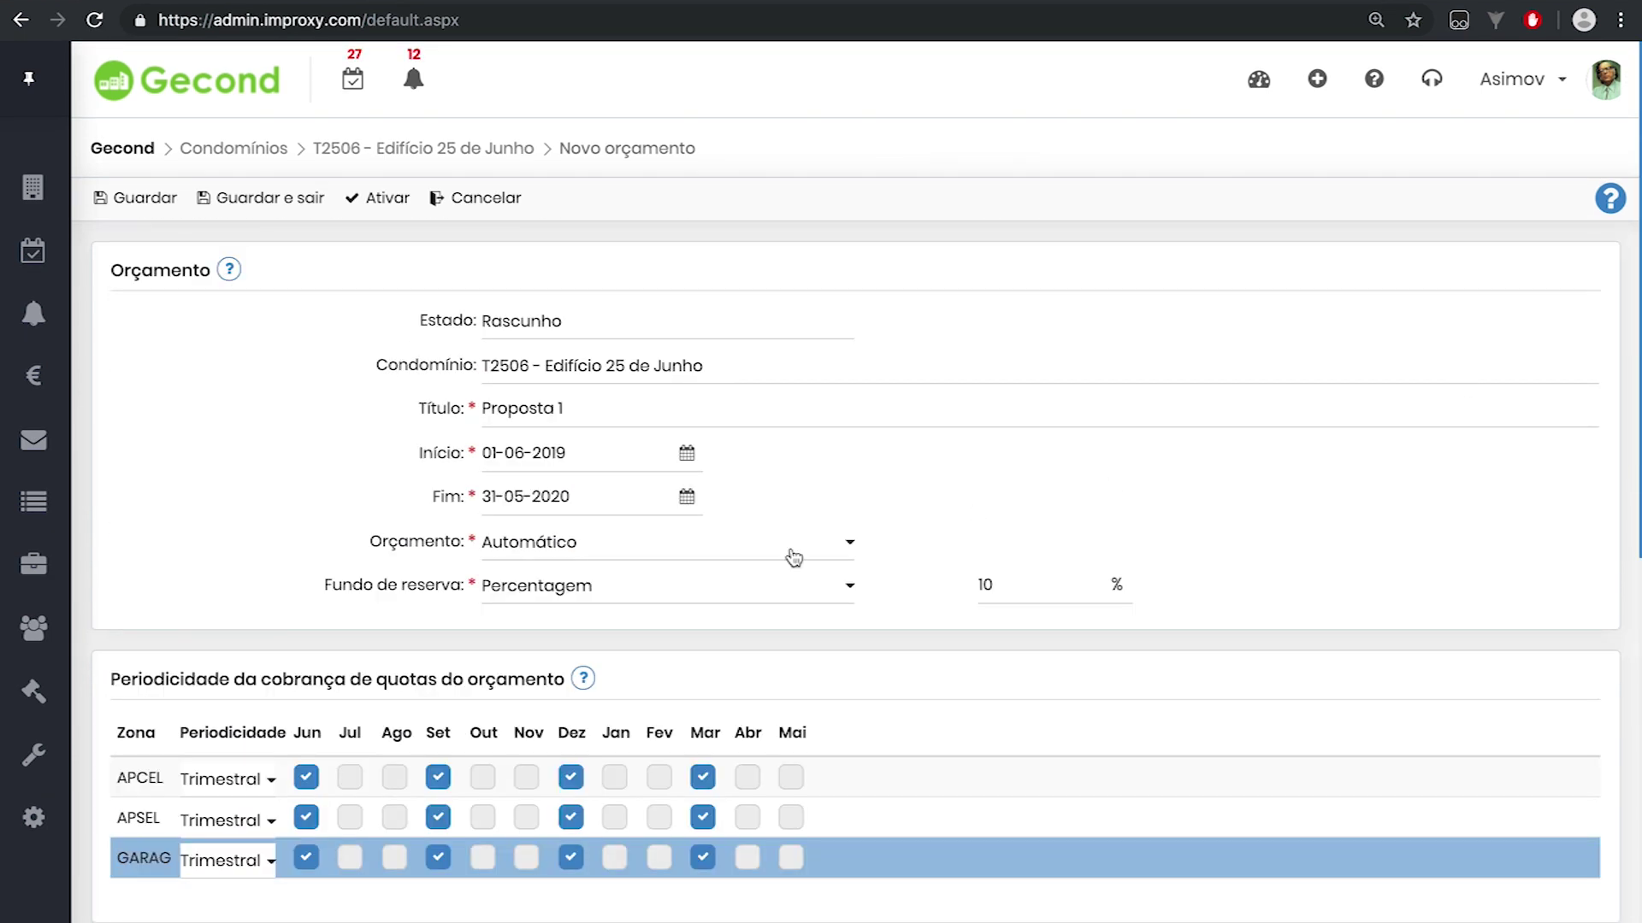
pyautogui.click(1011, 588)
pyautogui.doubleClick(1014, 589)
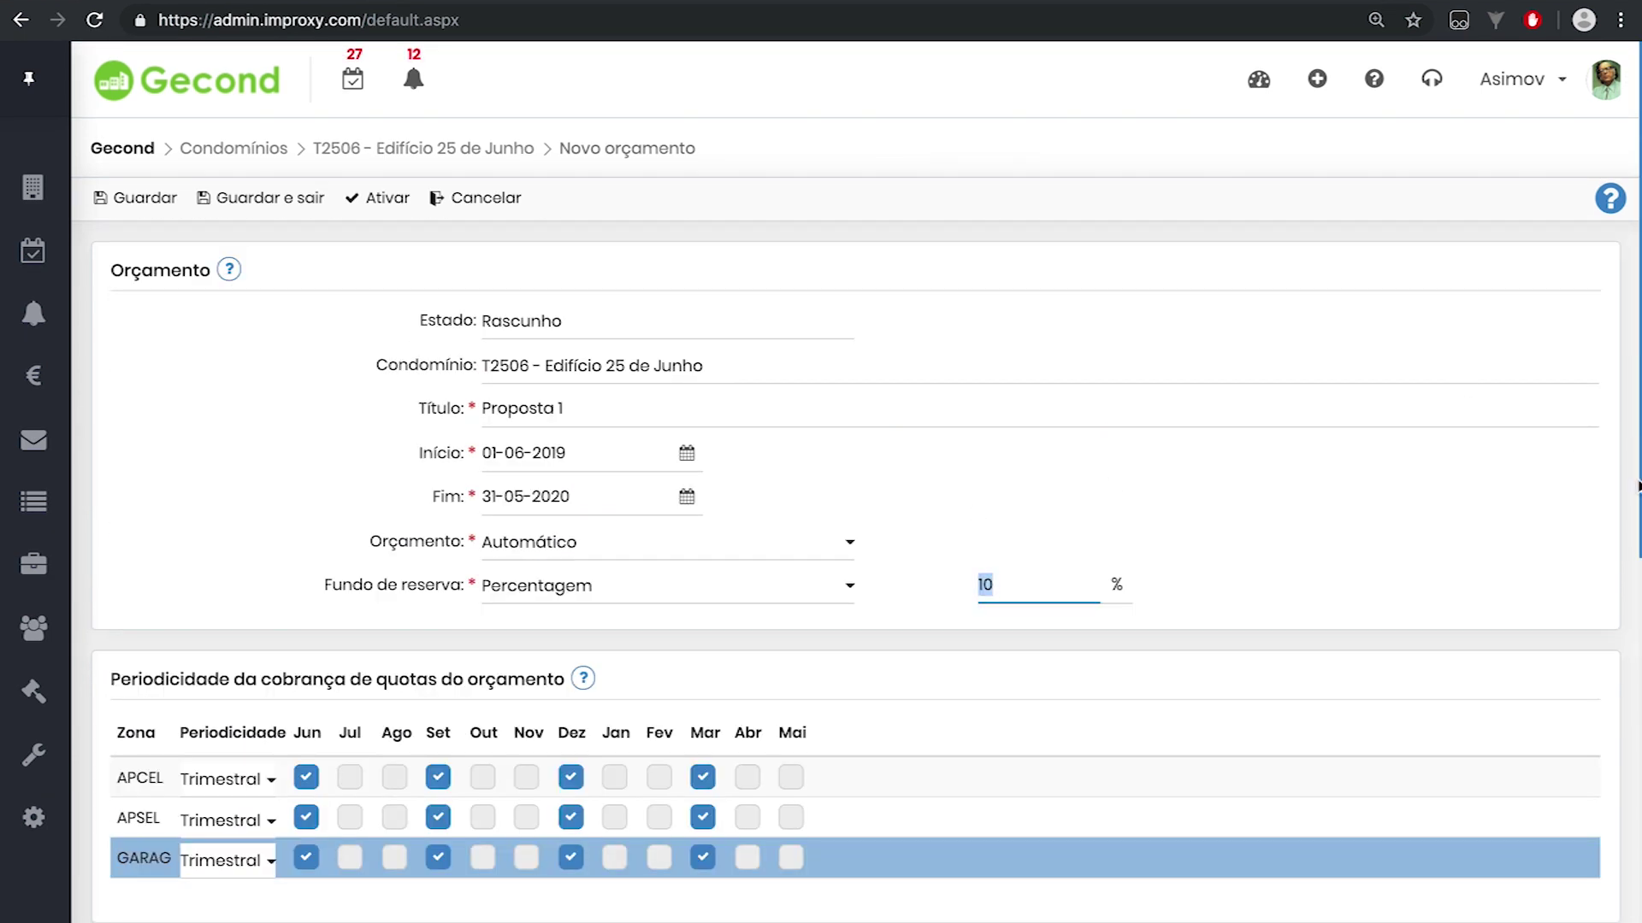
pyautogui.scroll(-5, 1055, 792)
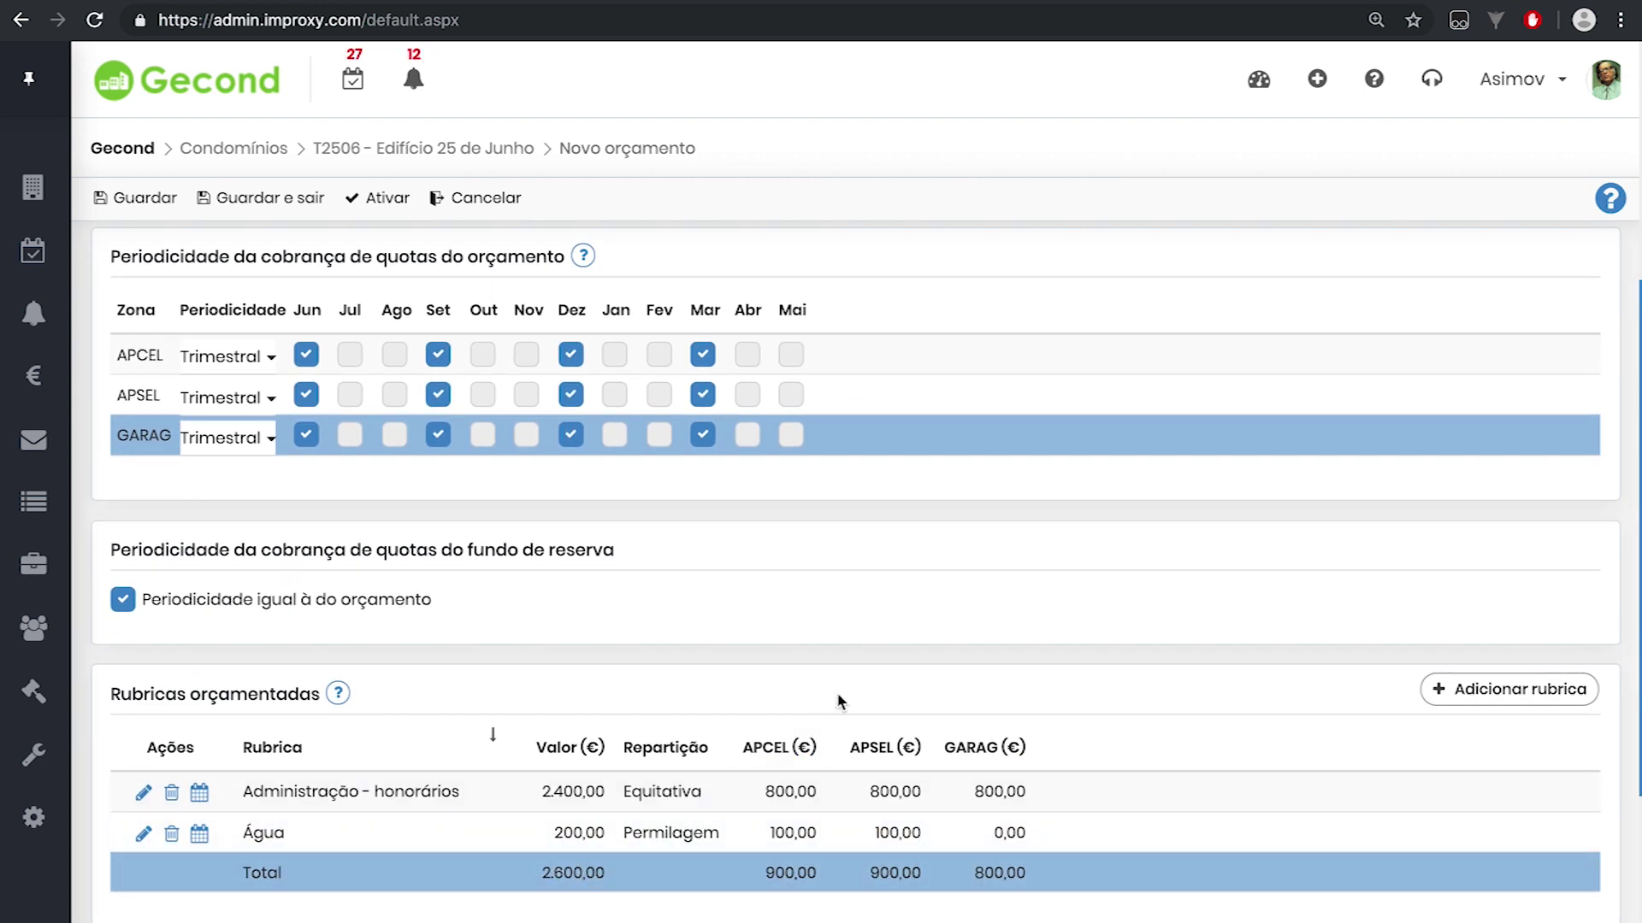
pyautogui.scroll(-3, 838, 690)
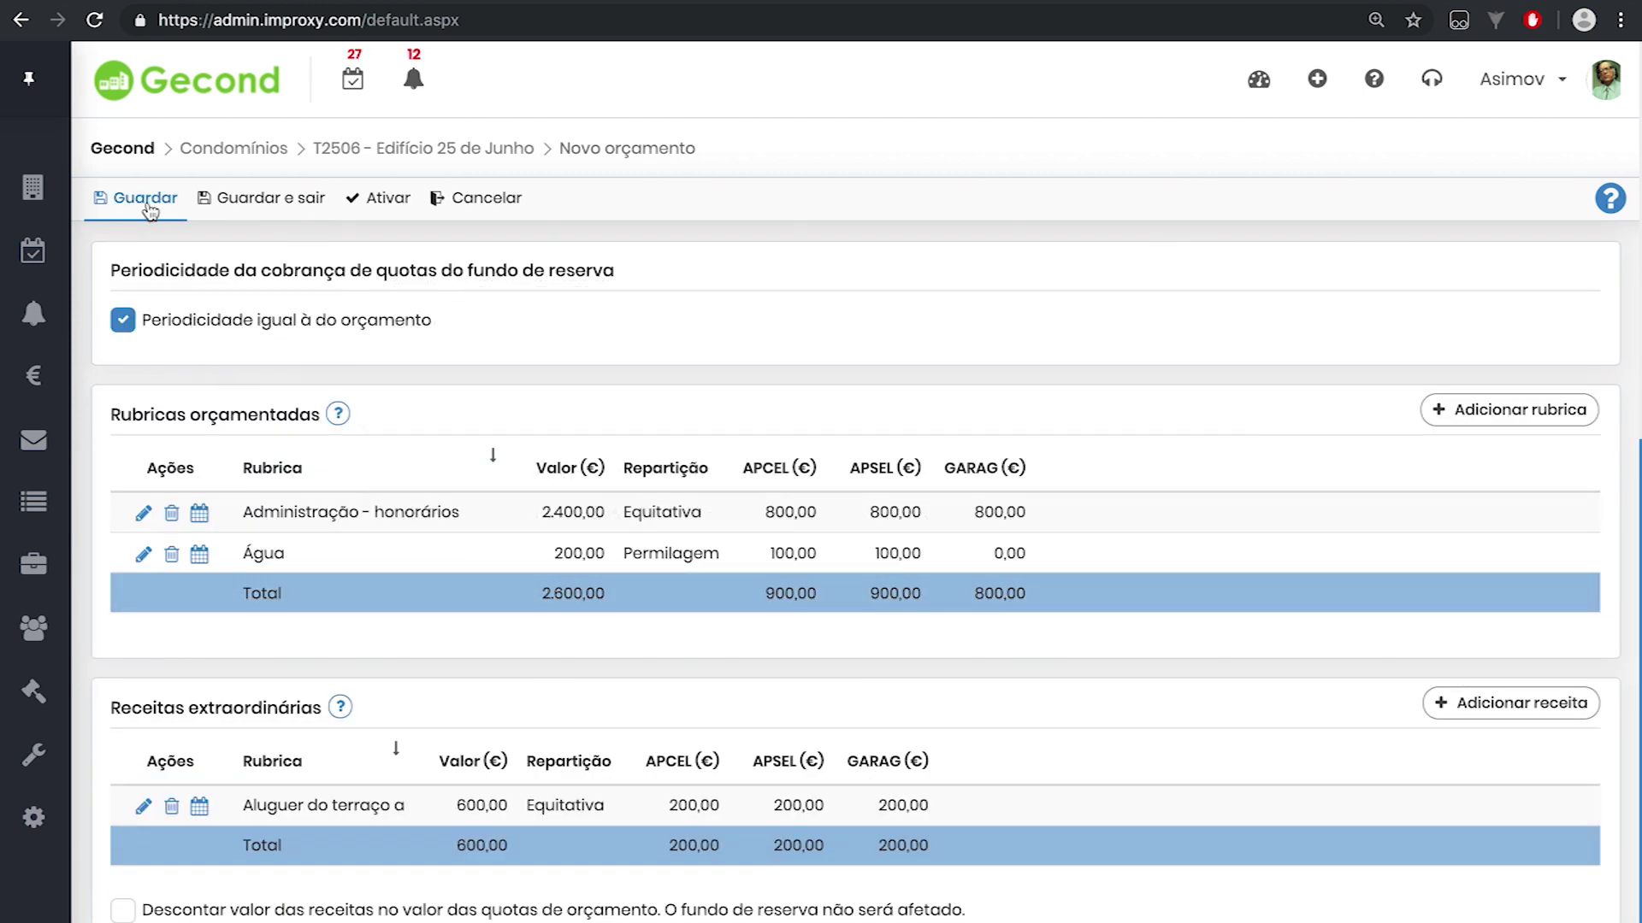
# Save and exit the new budget, and open the saved budget from the condominium's record.
pyautogui.click(238, 203)
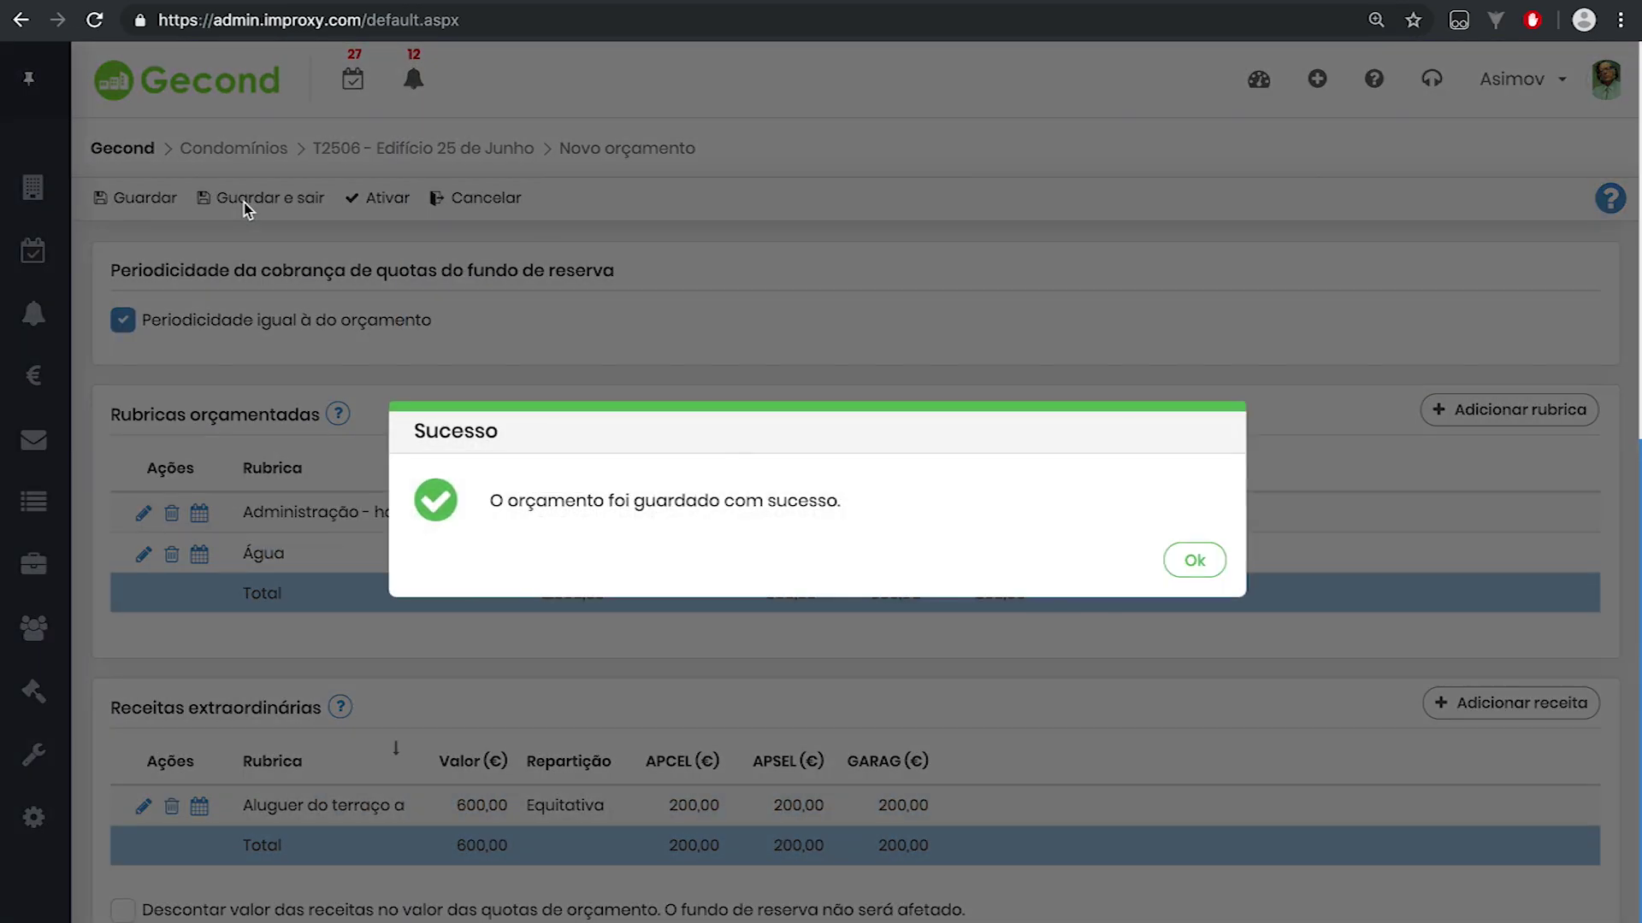
pyautogui.click(1195, 569)
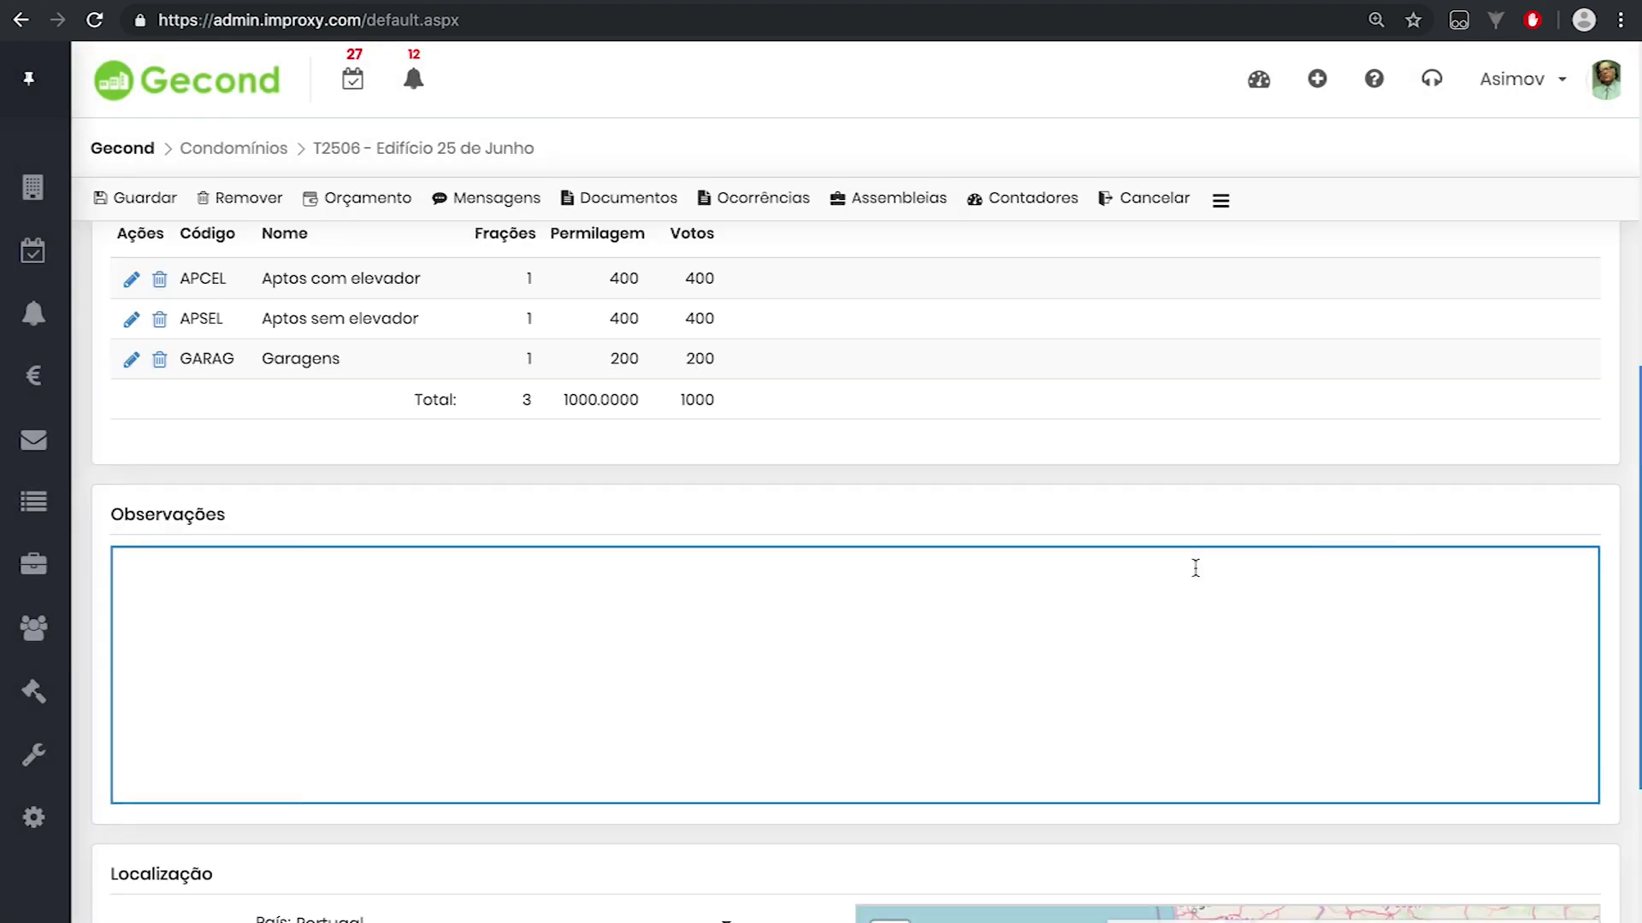
pyautogui.scroll(-4, 1263, 619)
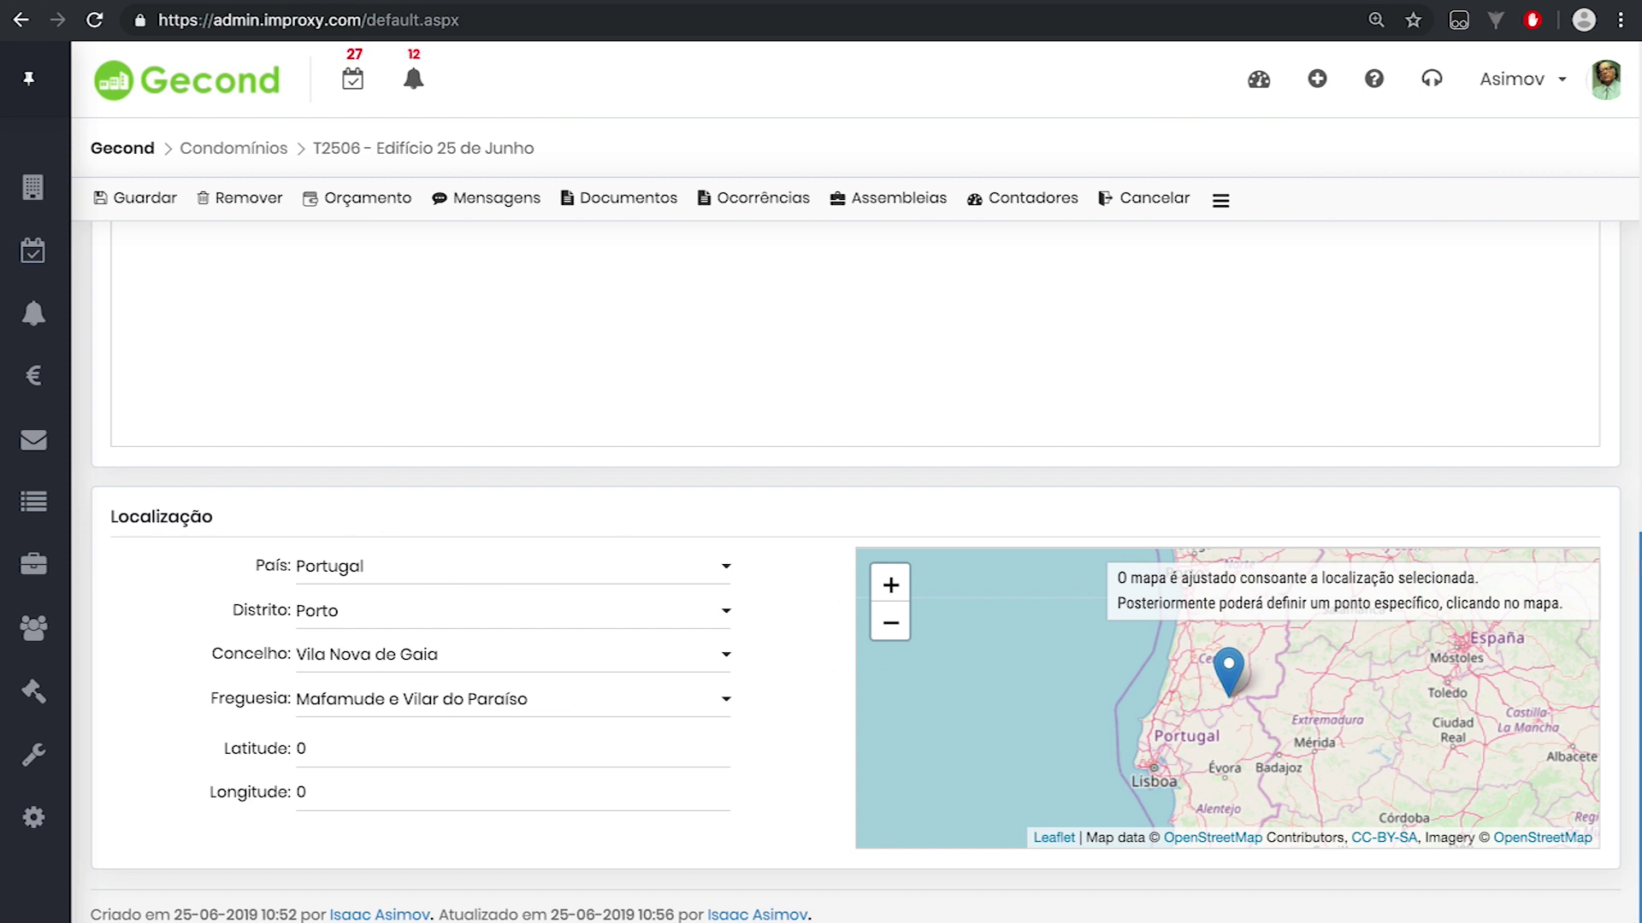
pyautogui.scroll(5, 1634, 564)
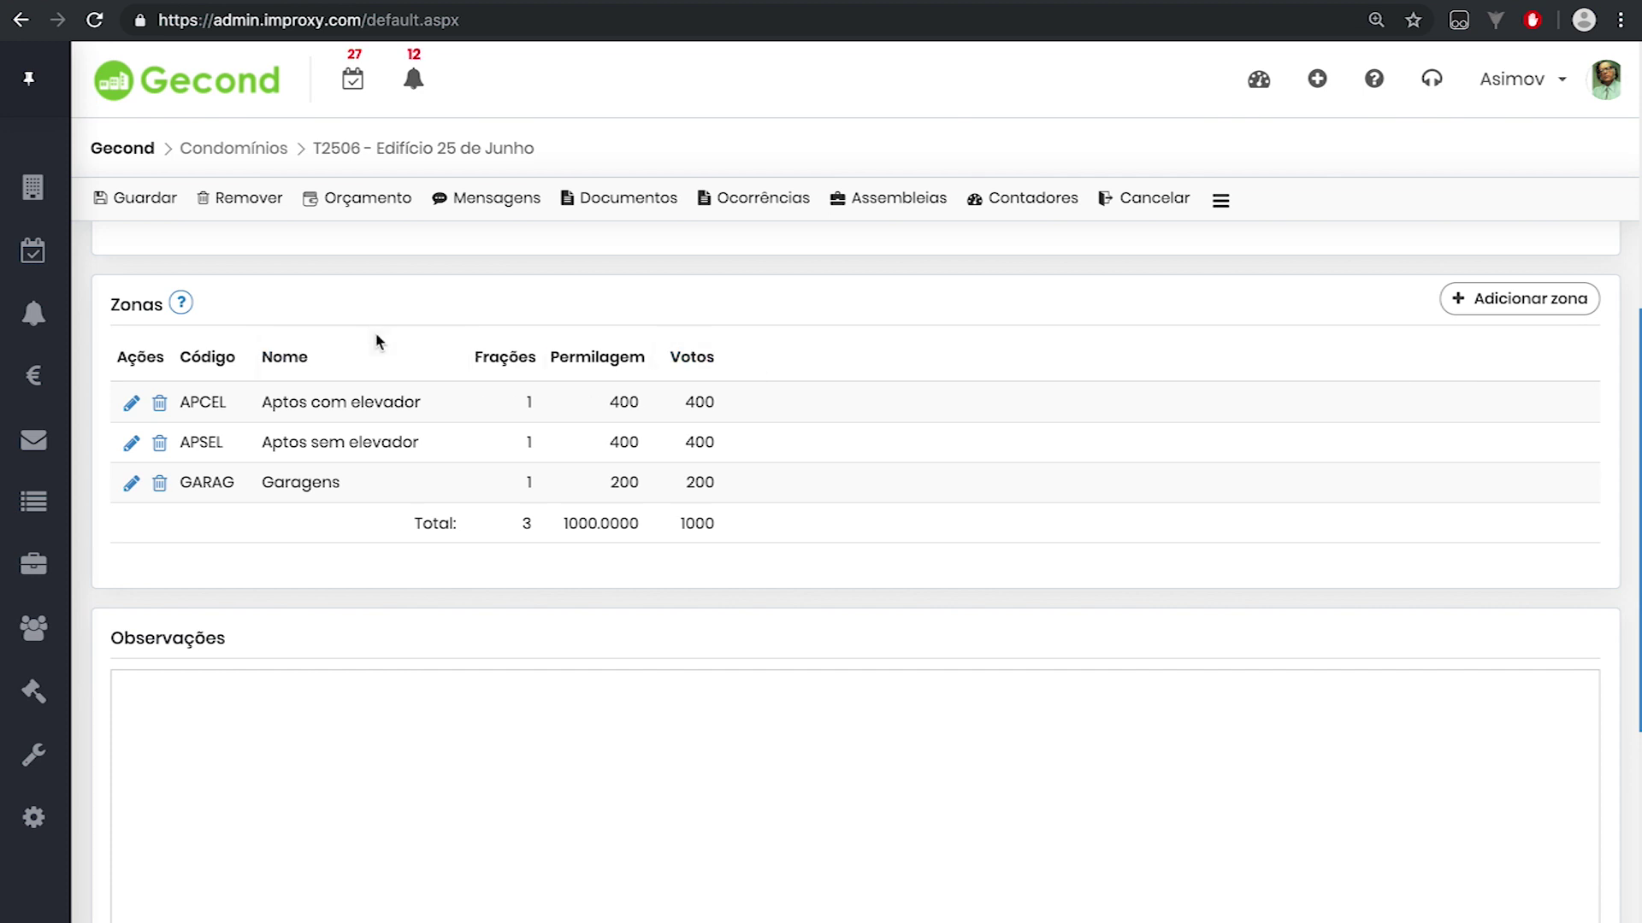
pyautogui.click(338, 210)
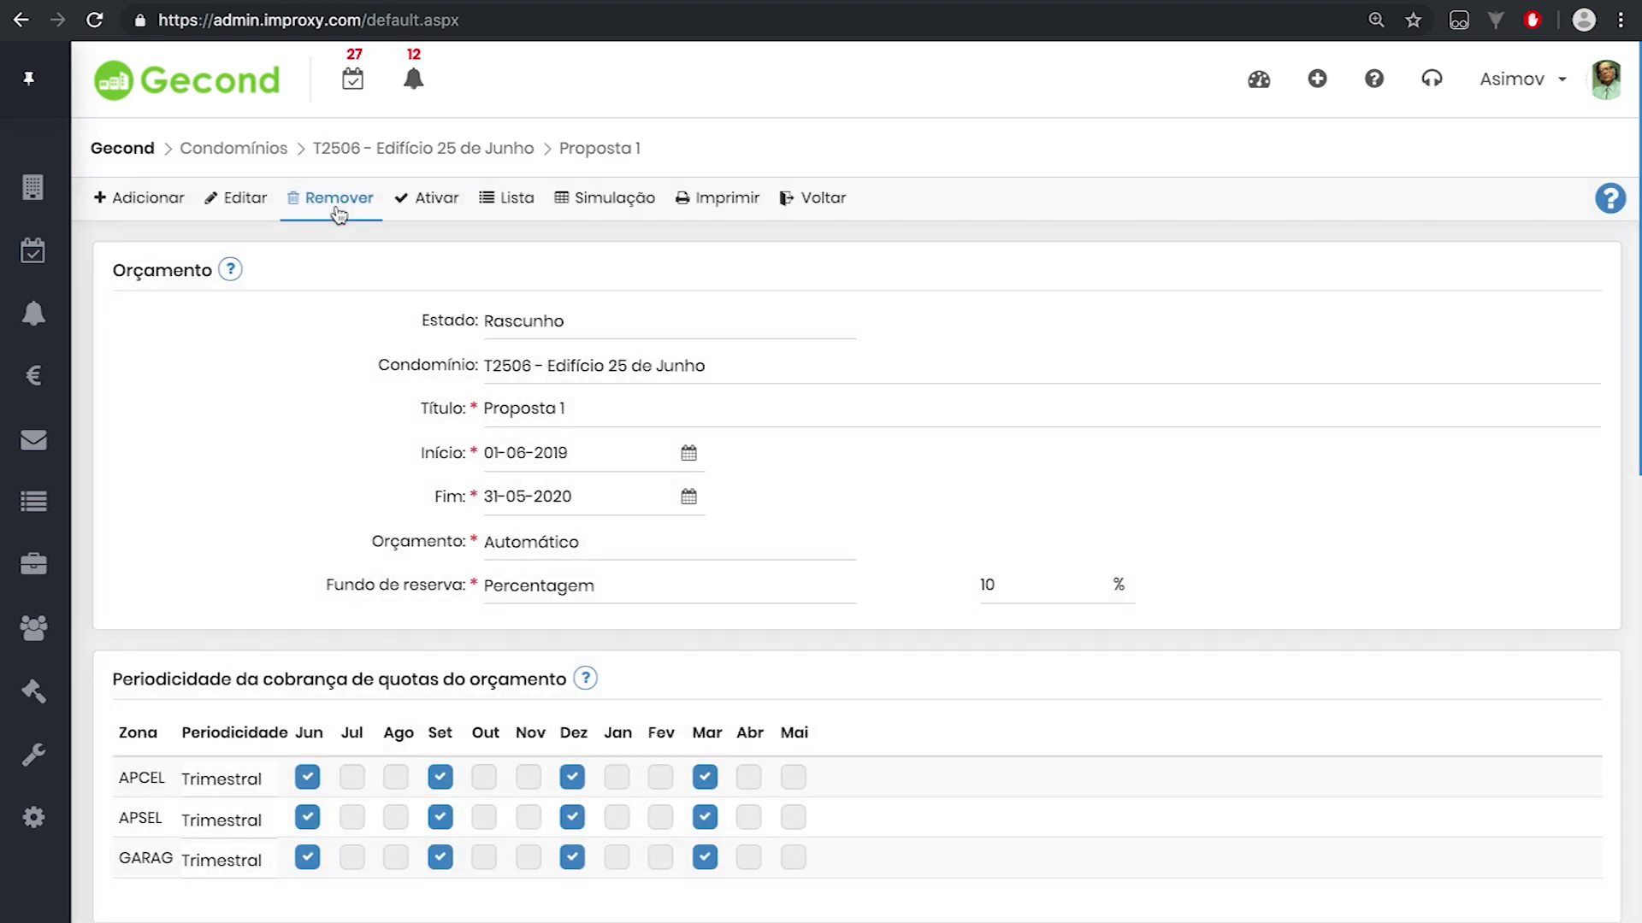